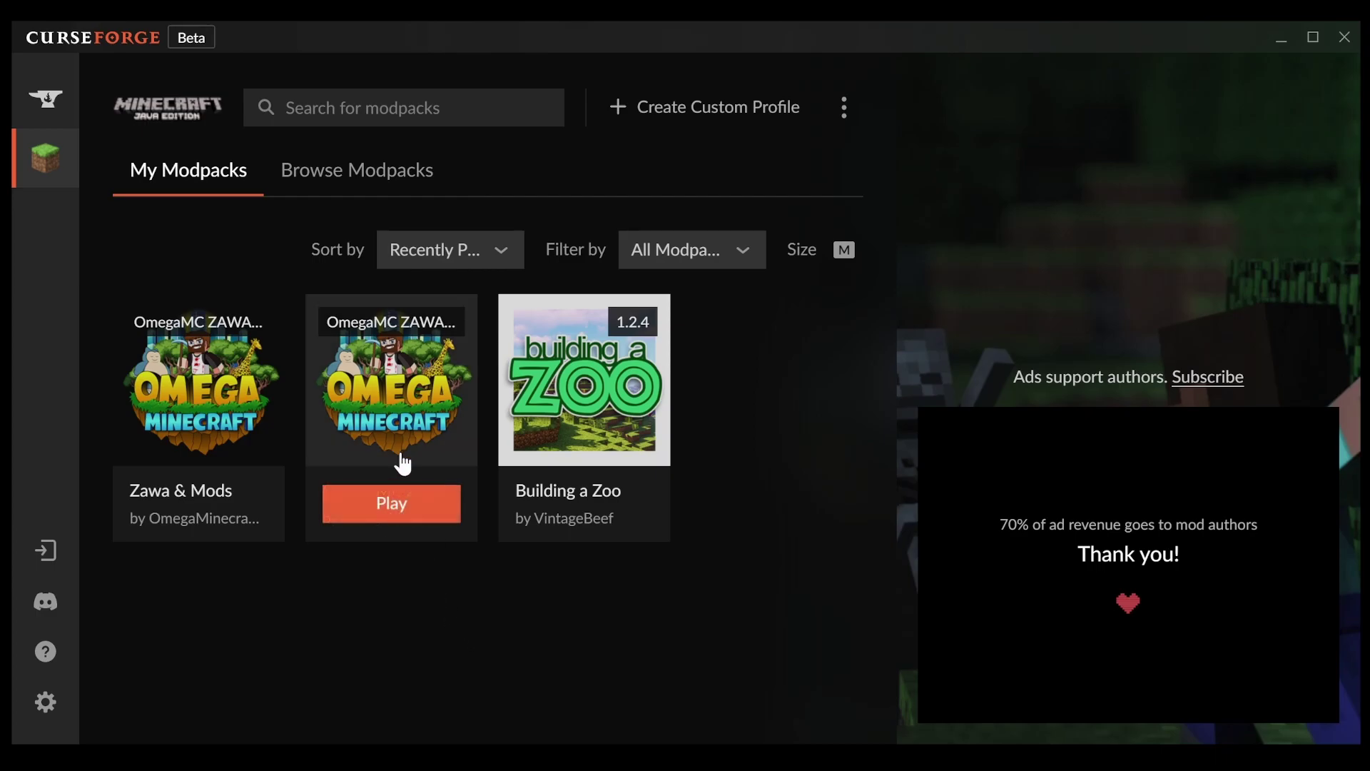
# - Duplicate the OmegaMC ZAWAEvolved modpack profile using its options menu
pyautogui.click(393, 391)
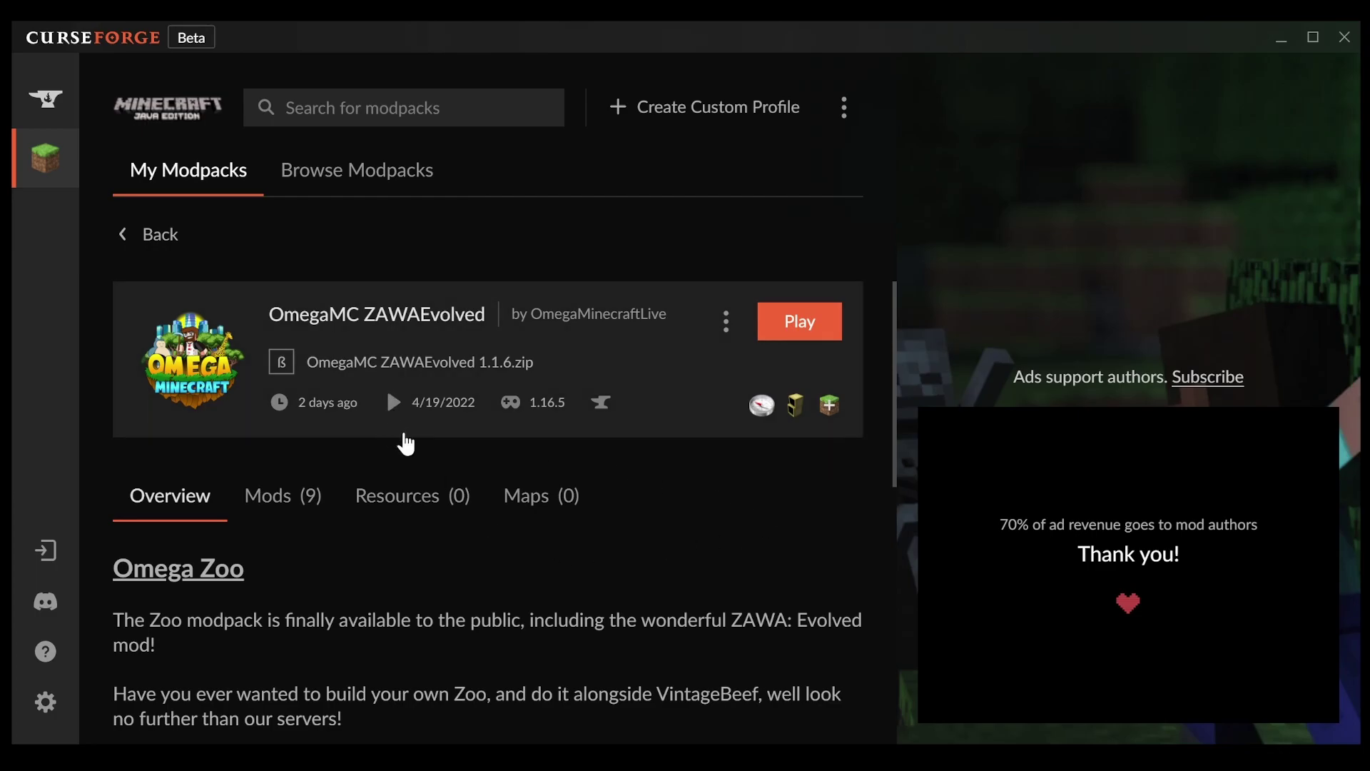
pyautogui.click(713, 337)
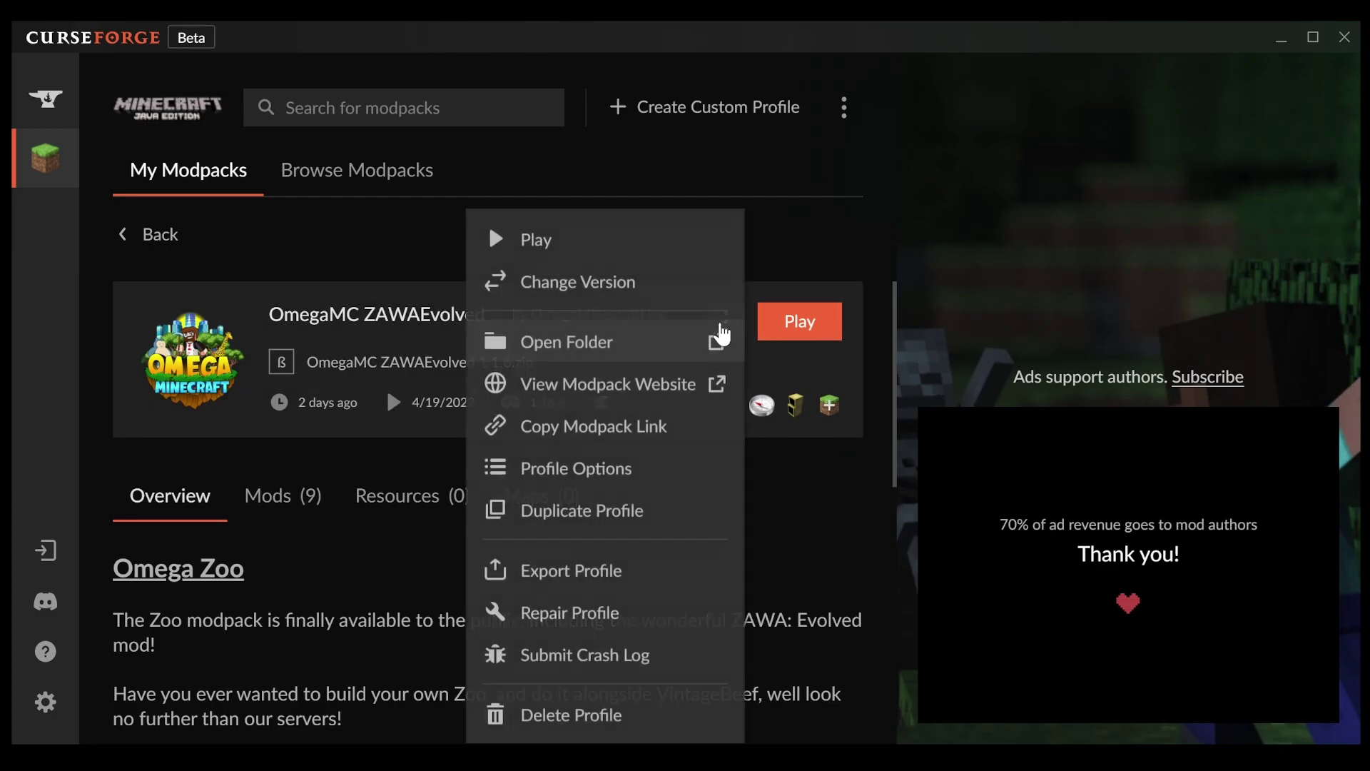
pyautogui.click(592, 515)
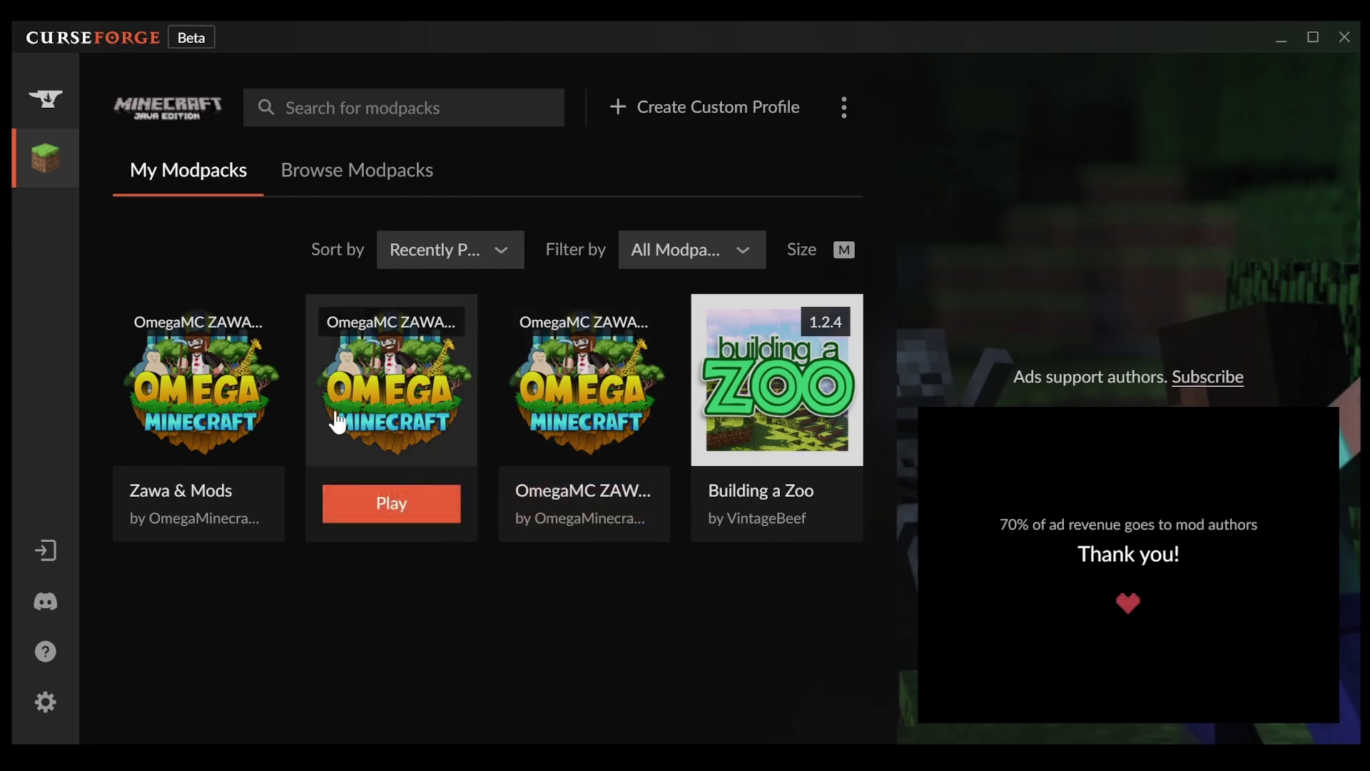
# - Rename the duplicated modpack profile to 'Modded Zawa' in Profile Options
pyautogui.click(369, 386)
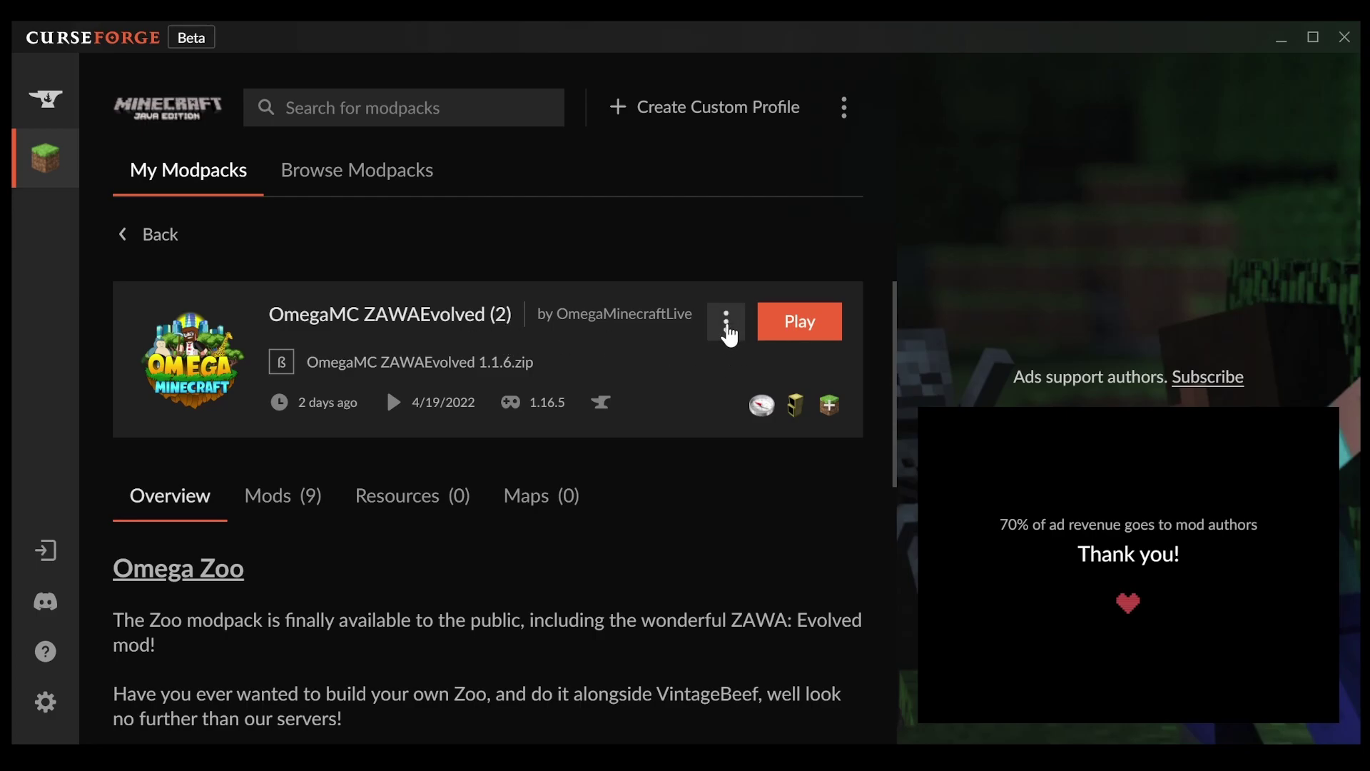
pyautogui.click(727, 328)
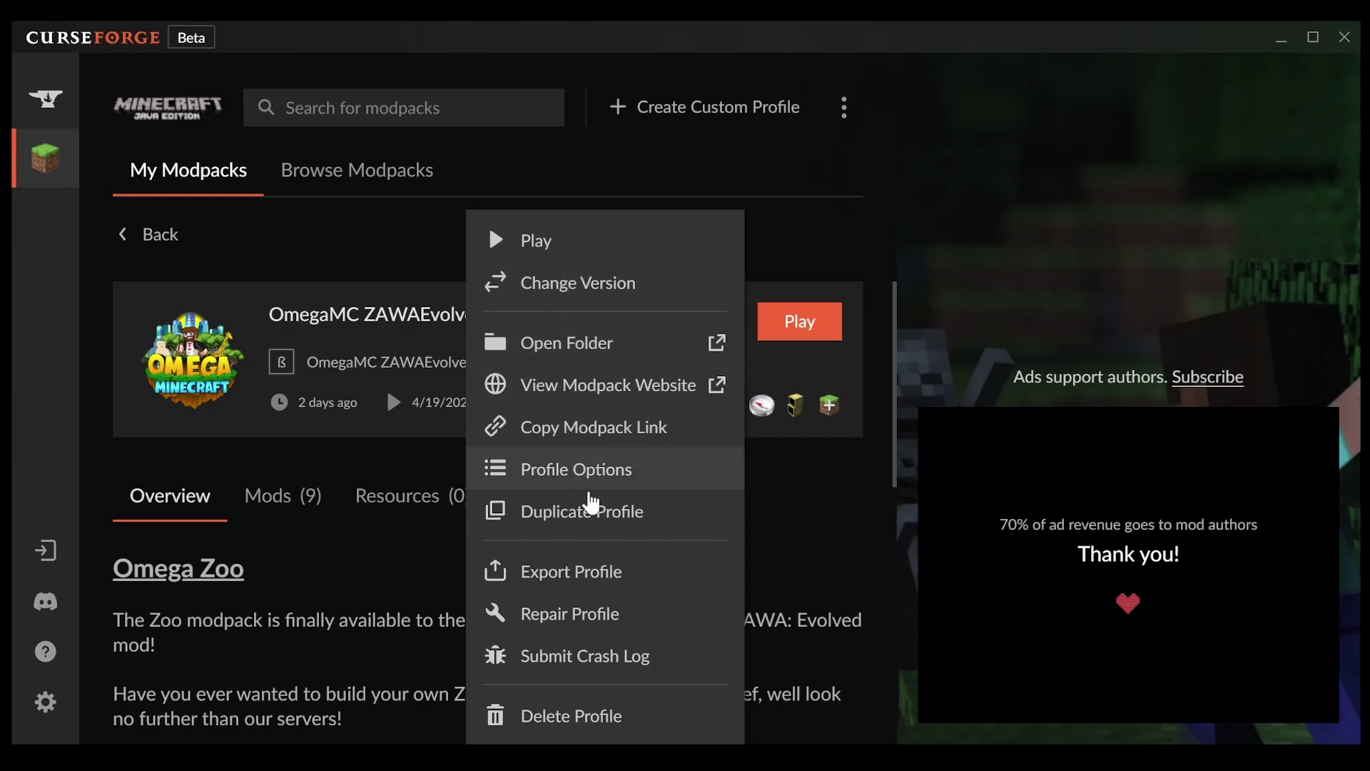
pyautogui.click(579, 473)
pyautogui.click(699, 251)
pyautogui.press('BackSpace')
pyautogui.press('BackSpace')
pyautogui.press('BackSpace')
pyautogui.press('BackSpace')
pyautogui.press('BackSpace')
pyautogui.press('BackSpace')
pyautogui.press('BackSpace')
pyautogui.press('BackSpace')
pyautogui.press('BackSpace')
pyautogui.press('BackSpace')
pyautogui.press('BackSpace')
pyautogui.press('BackSpace')
pyautogui.press('BackSpace')
pyautogui.press('BackSpace')
pyautogui.press('BackSpace')
pyautogui.press('BackSpace')
pyautogui.press('BackSpace')
pyautogui.press('BackSpace')
pyautogui.press('BackSpace')
pyautogui.press('BackSpace')
pyautogui.press('BackSpace')
pyautogui.press('BackSpace')
pyautogui.press('BackSpace')
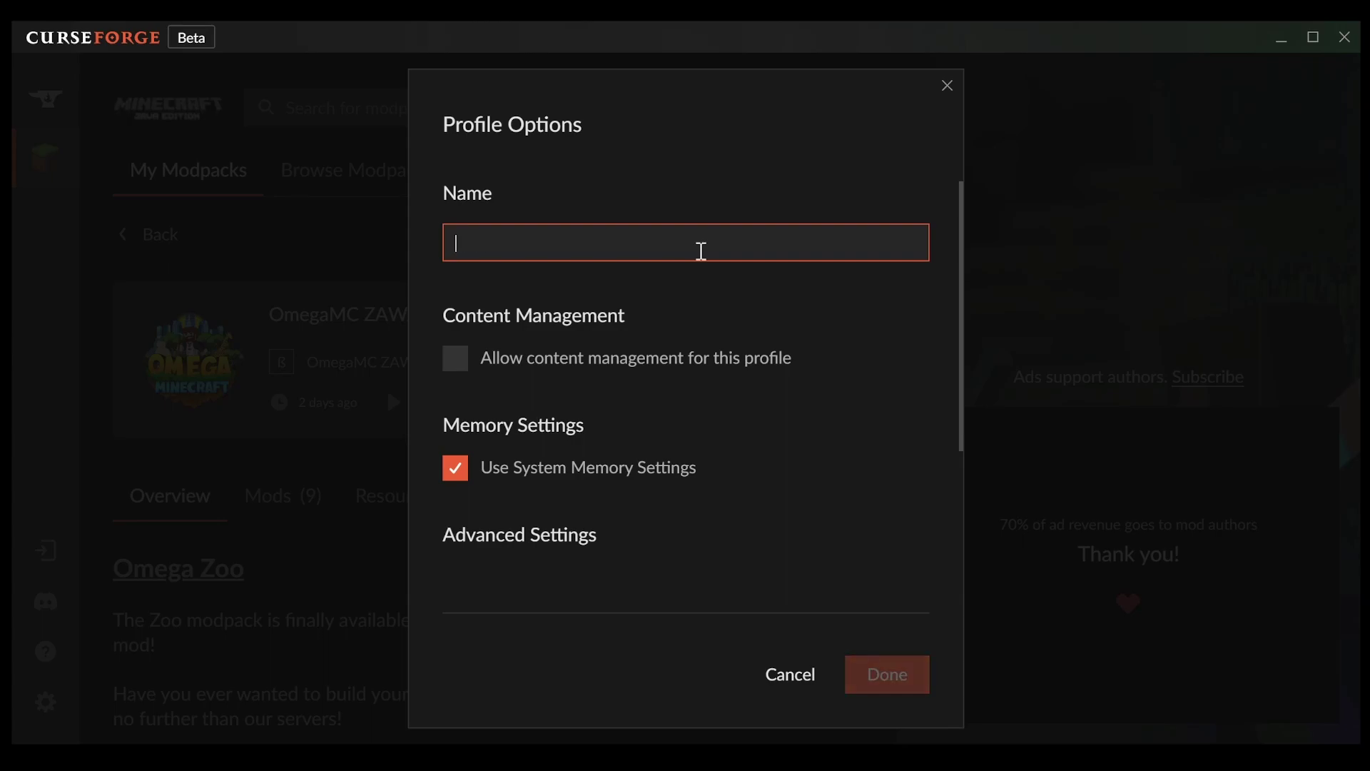
pyautogui.write('Modded Zawa')
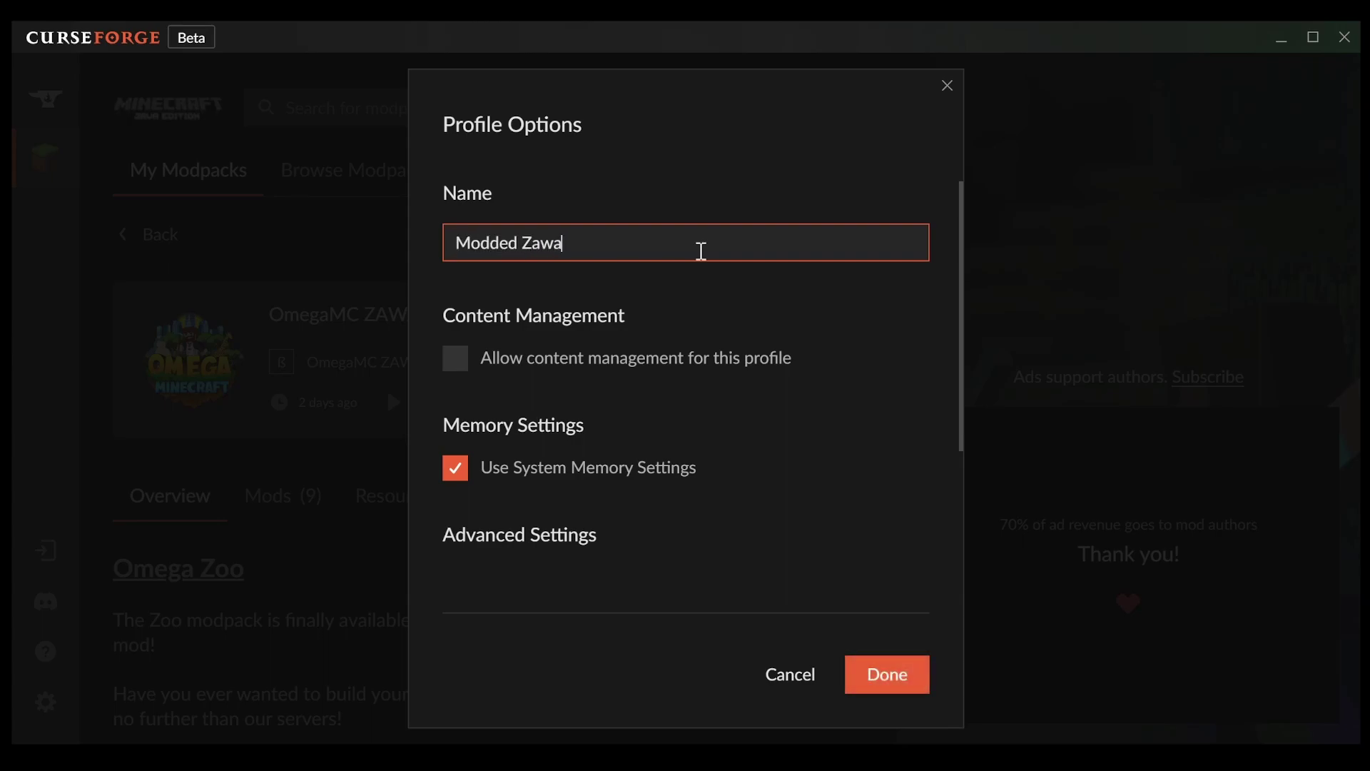
pyautogui.click(900, 681)
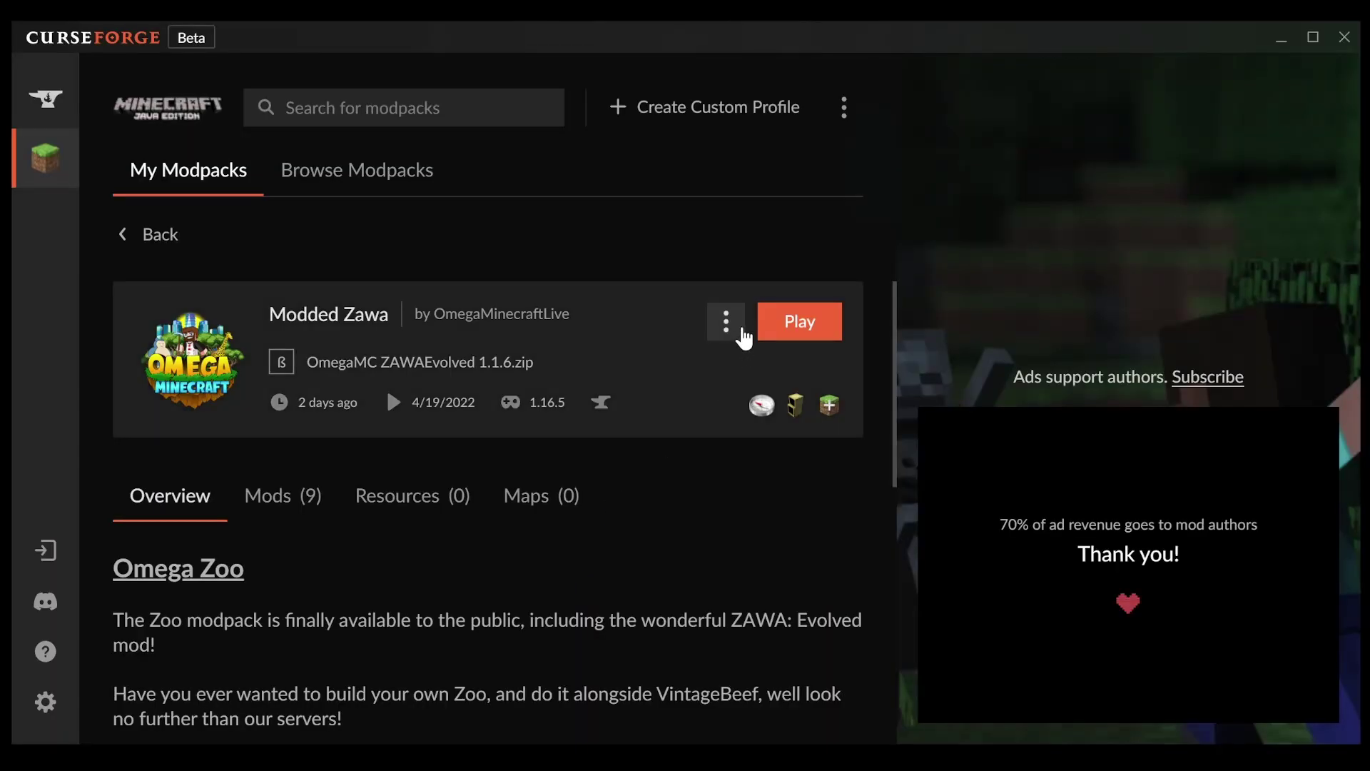
# - Open the OmegaMC ZAWAEvolved (2) instance's mods folder alongside the Downloaded Mods window
pyautogui.click(726, 323)
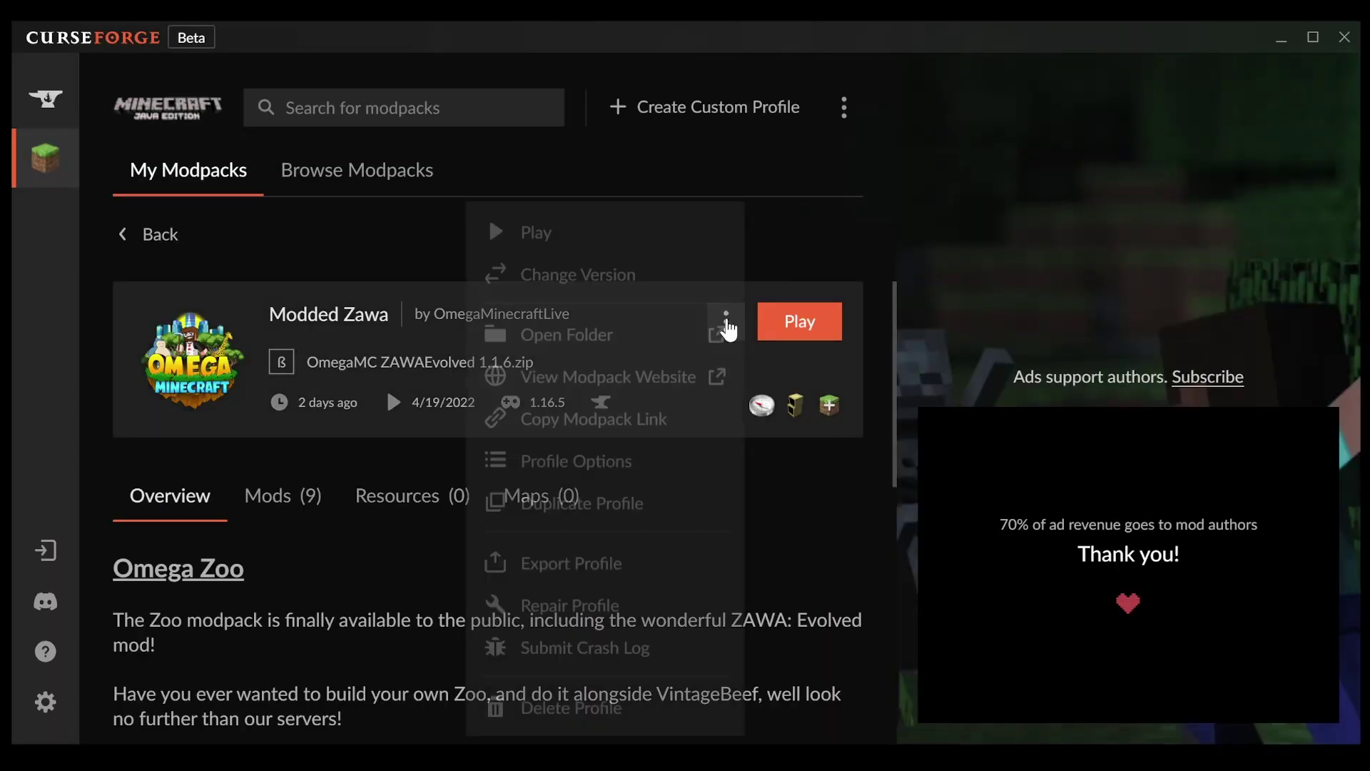
pyautogui.click(556, 345)
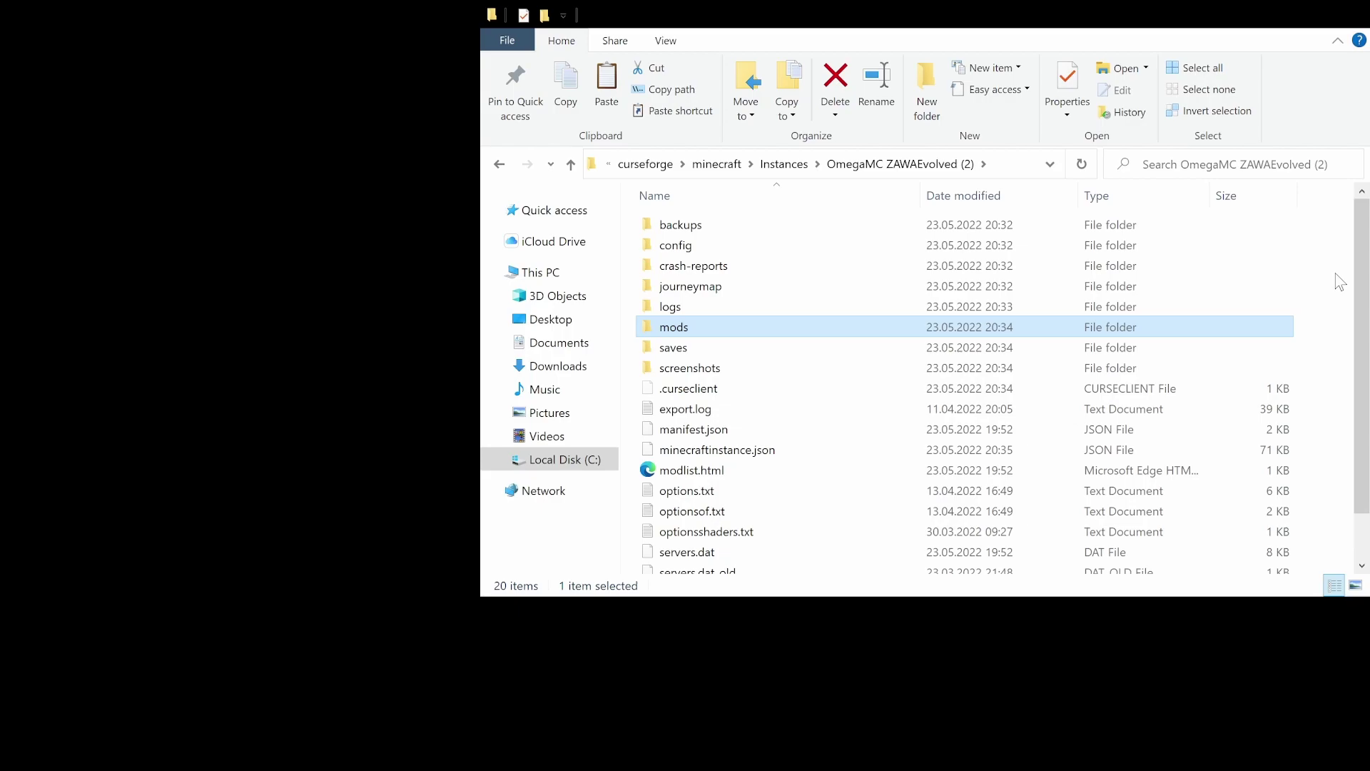
pyautogui.doubleClick(675, 330)
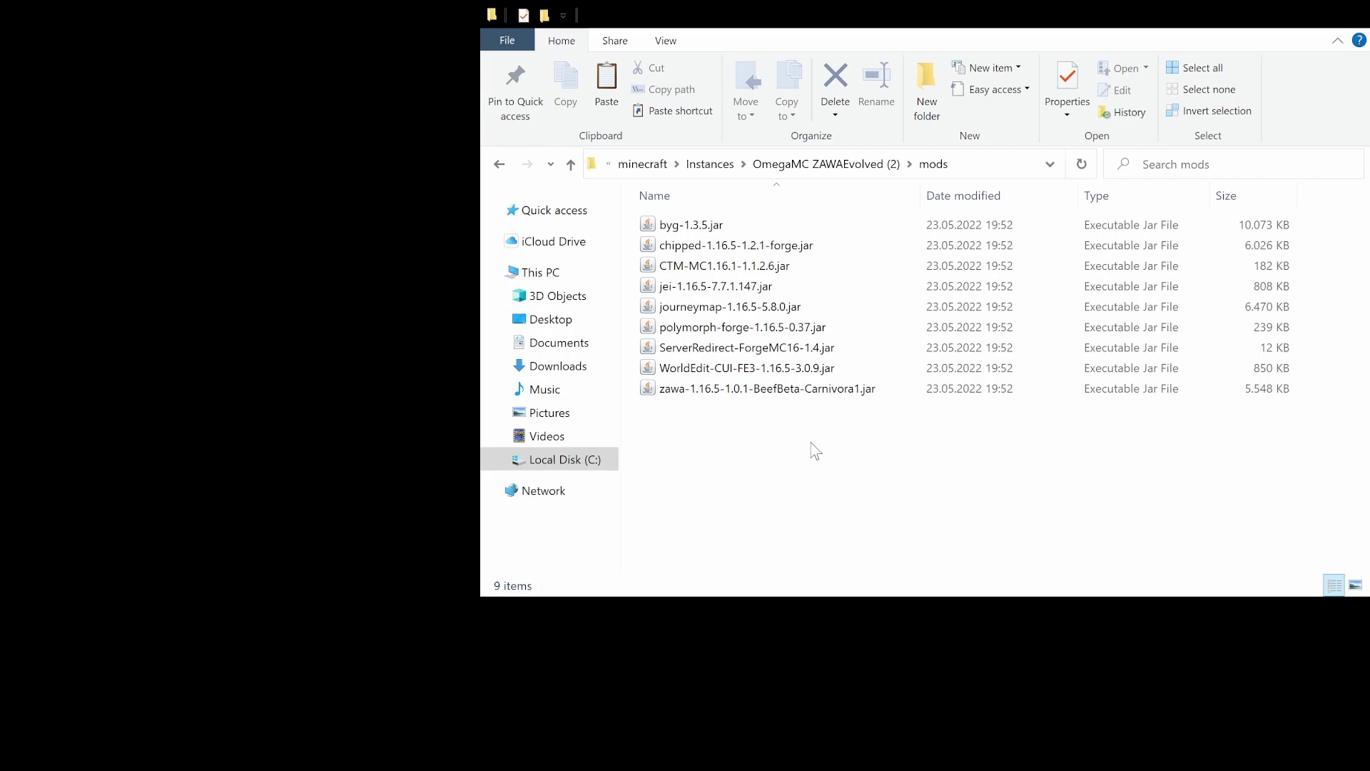
pyautogui.hotkey('alt', 'Tab')
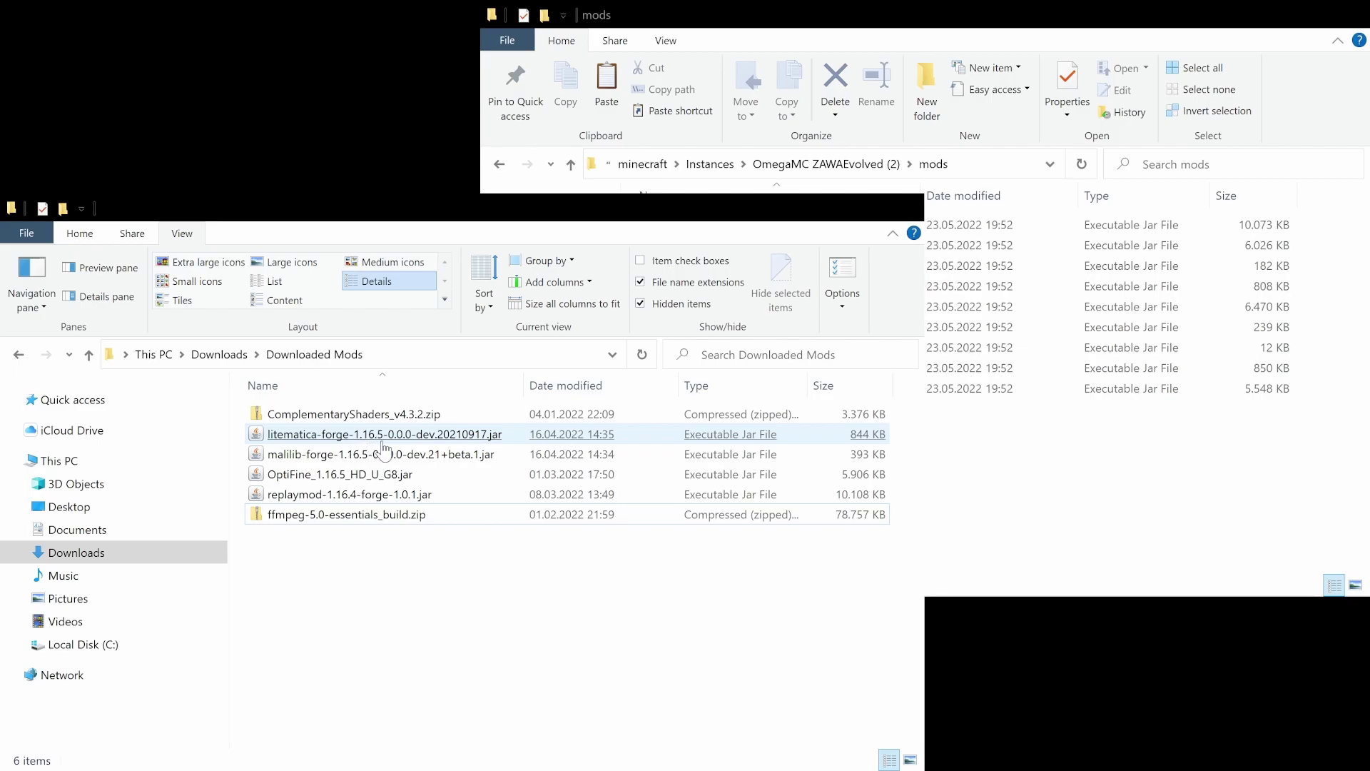
# - Move OptiFine_1.16.5_HD_U_G8.jar from Downloaded Mods into the mods folder
pyautogui.click(383, 450)
pyautogui.click(396, 588)
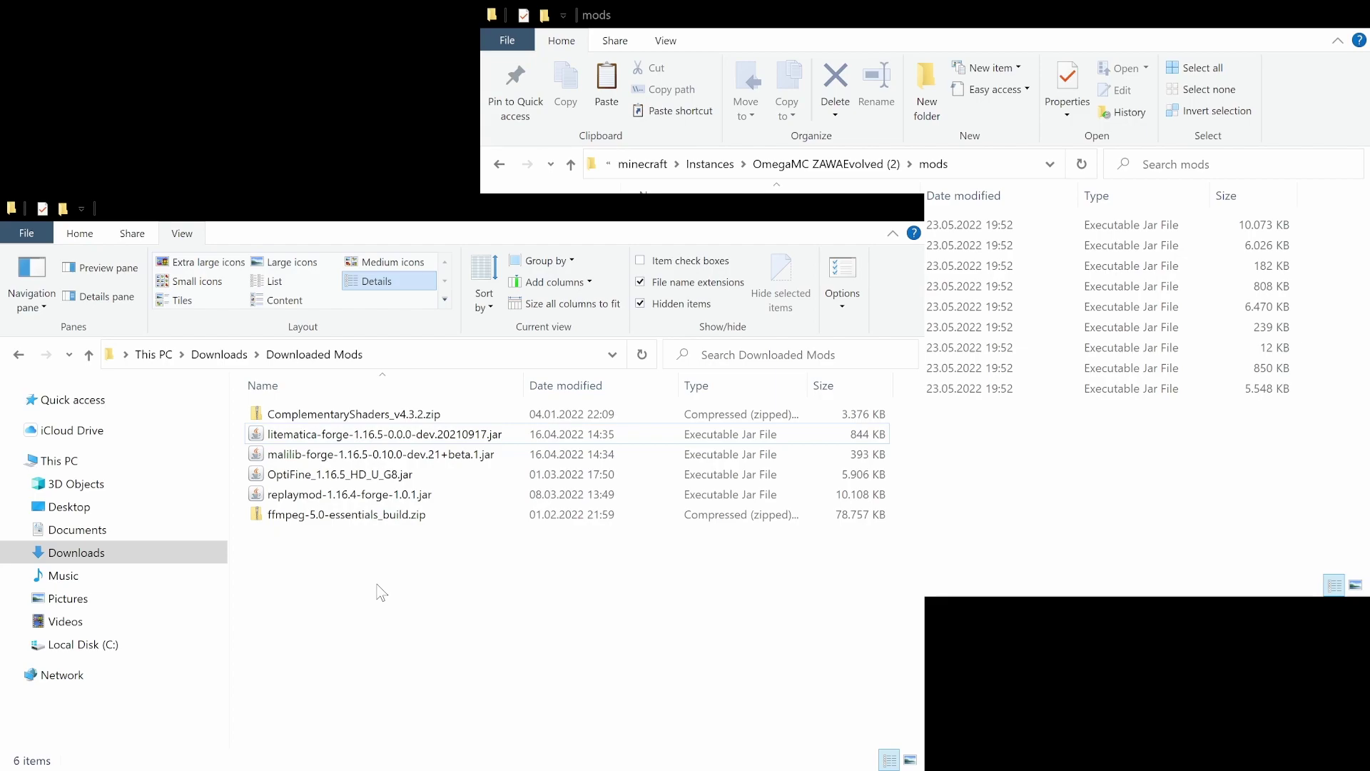
pyautogui.hotkey('ctrl', 'Down')
pyautogui.hotkey('ctrl', 'Down')
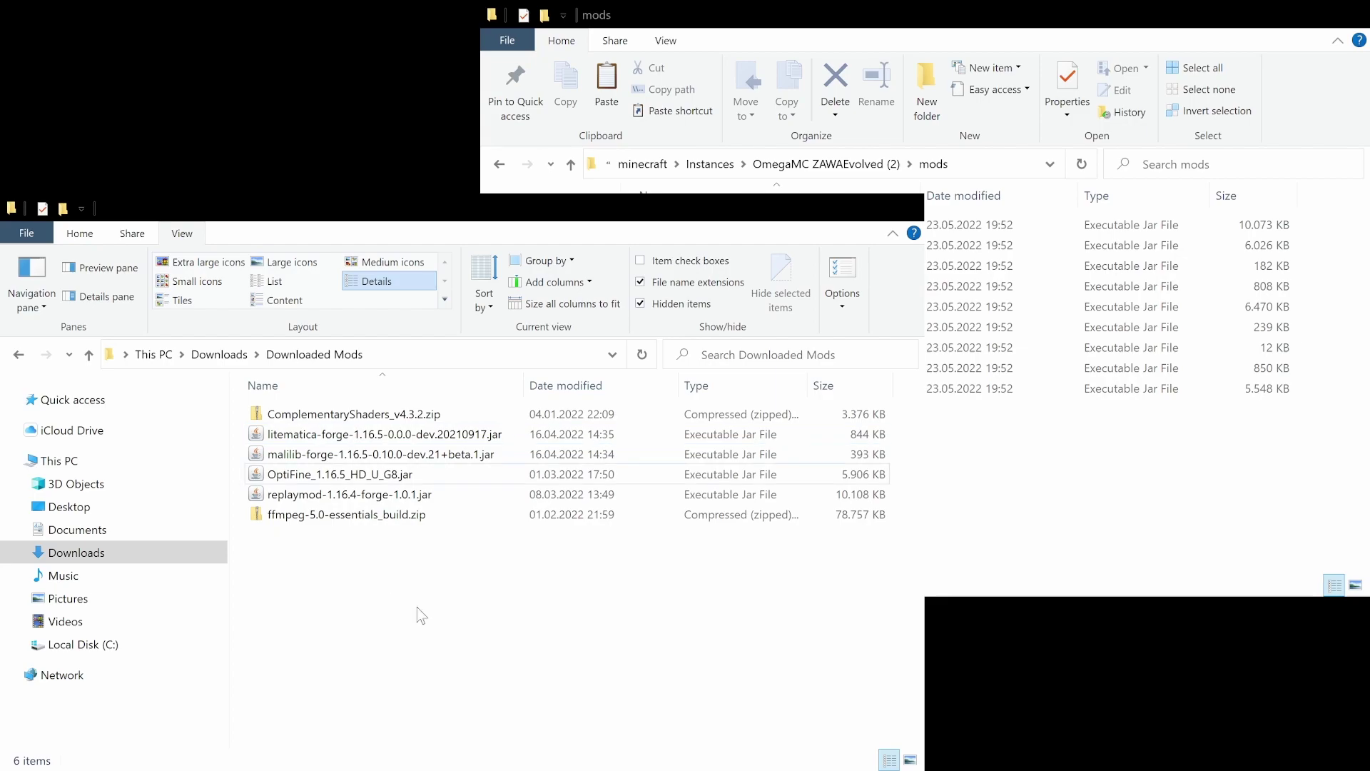
pyautogui.click(439, 476)
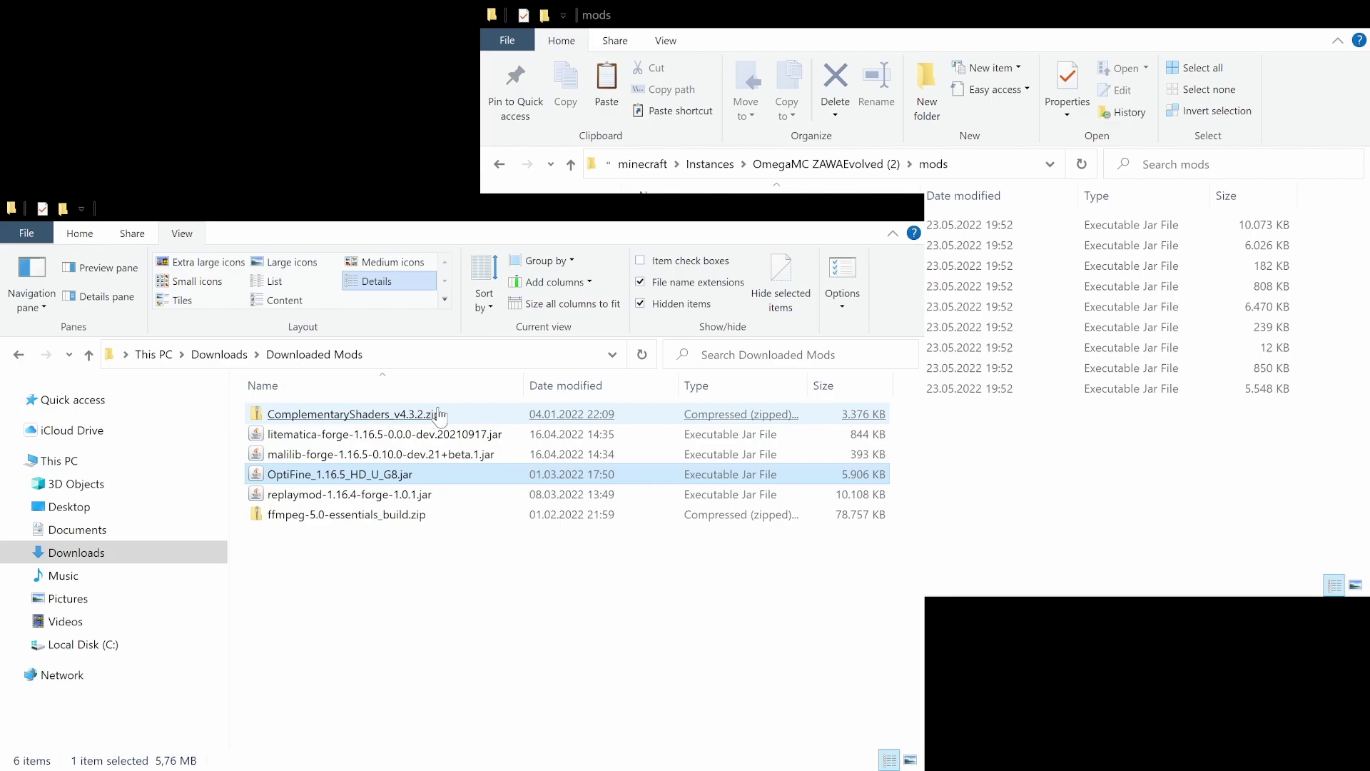
pyautogui.click(476, 414)
pyautogui.click(408, 679)
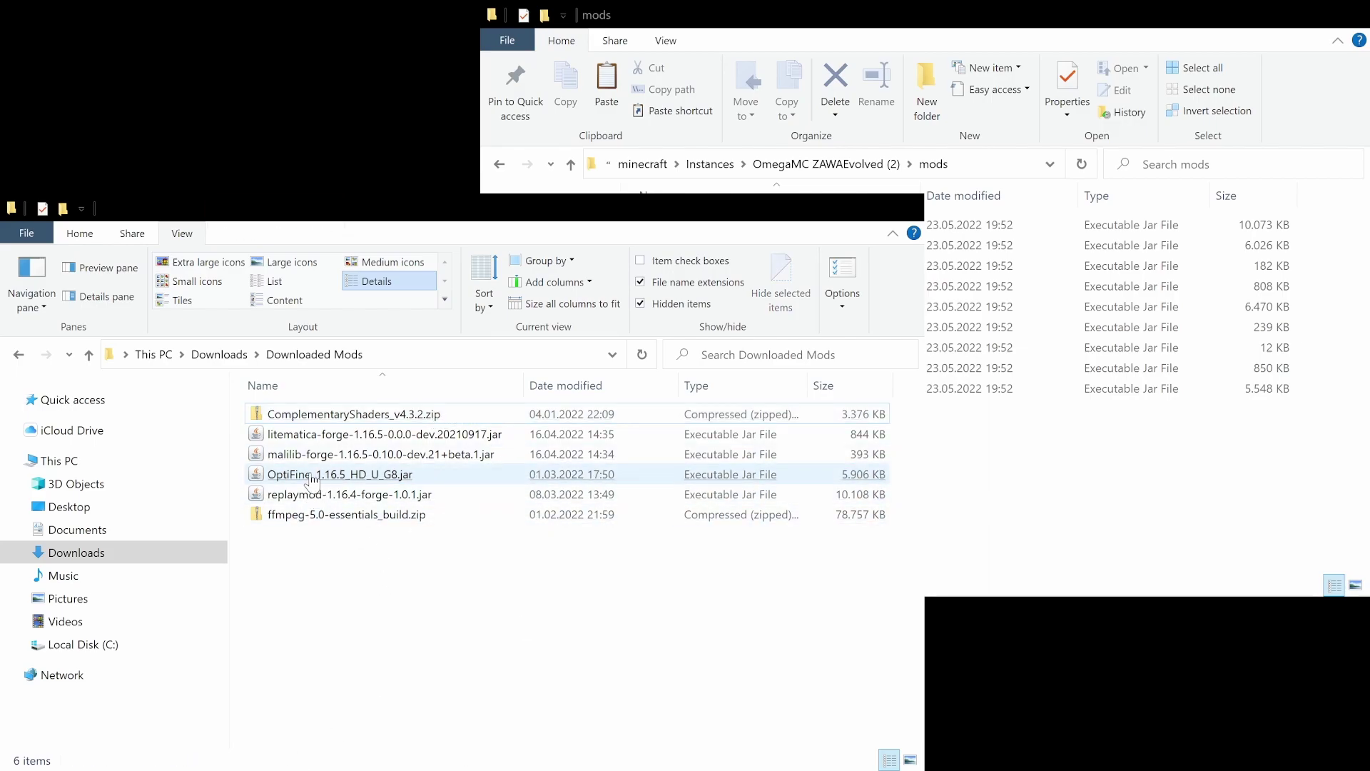
pyautogui.click(366, 480)
pyautogui.moveTo(367, 485); pyautogui.dragTo(1137, 485)
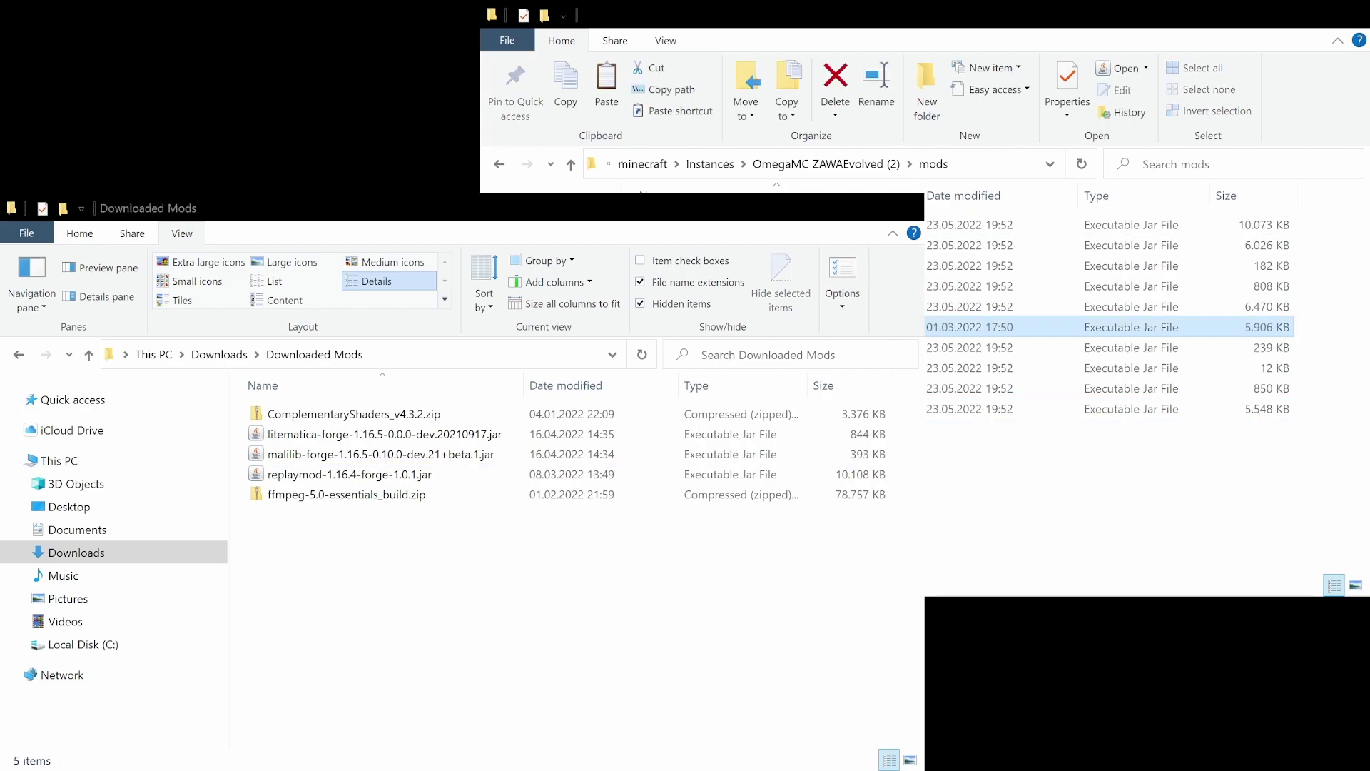
# - Move the litematica and malilib jars together into the mods folder
pyautogui.click(432, 627)
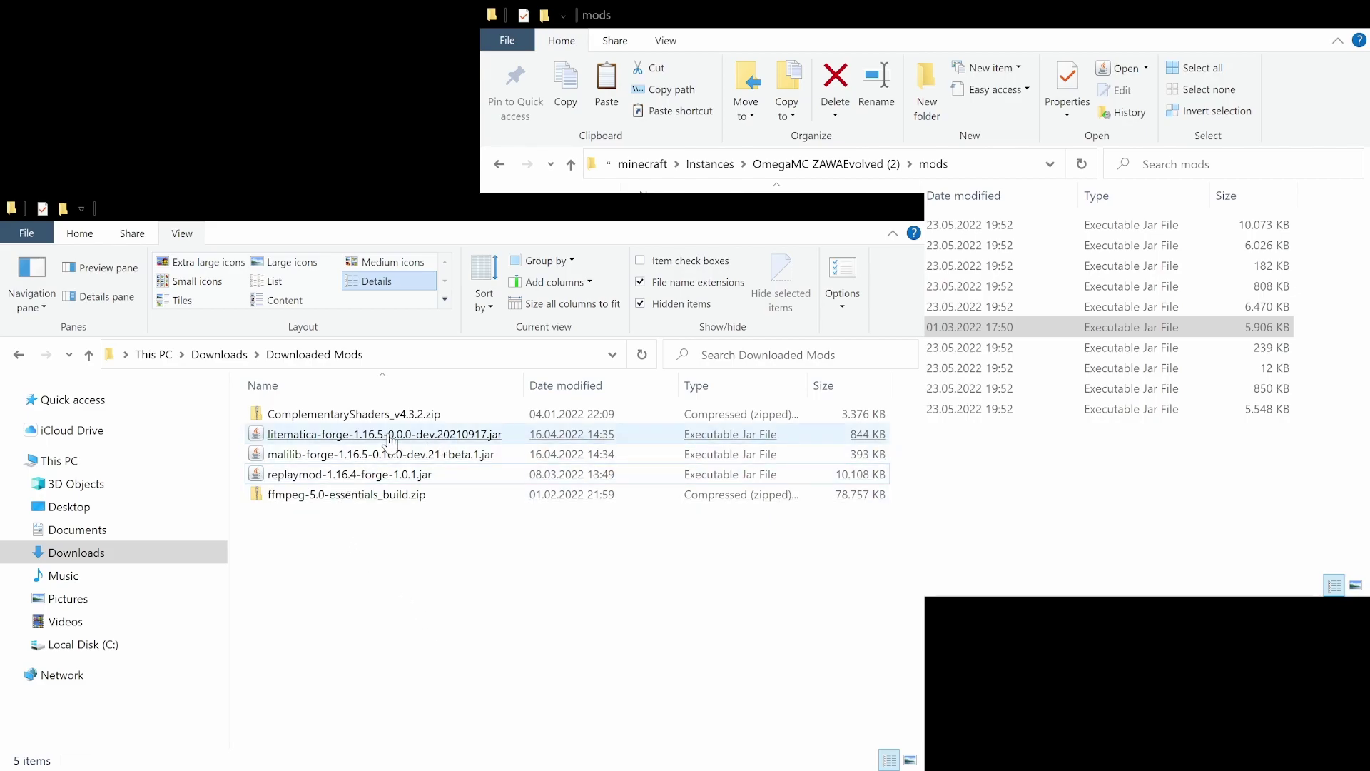
pyautogui.click(439, 436)
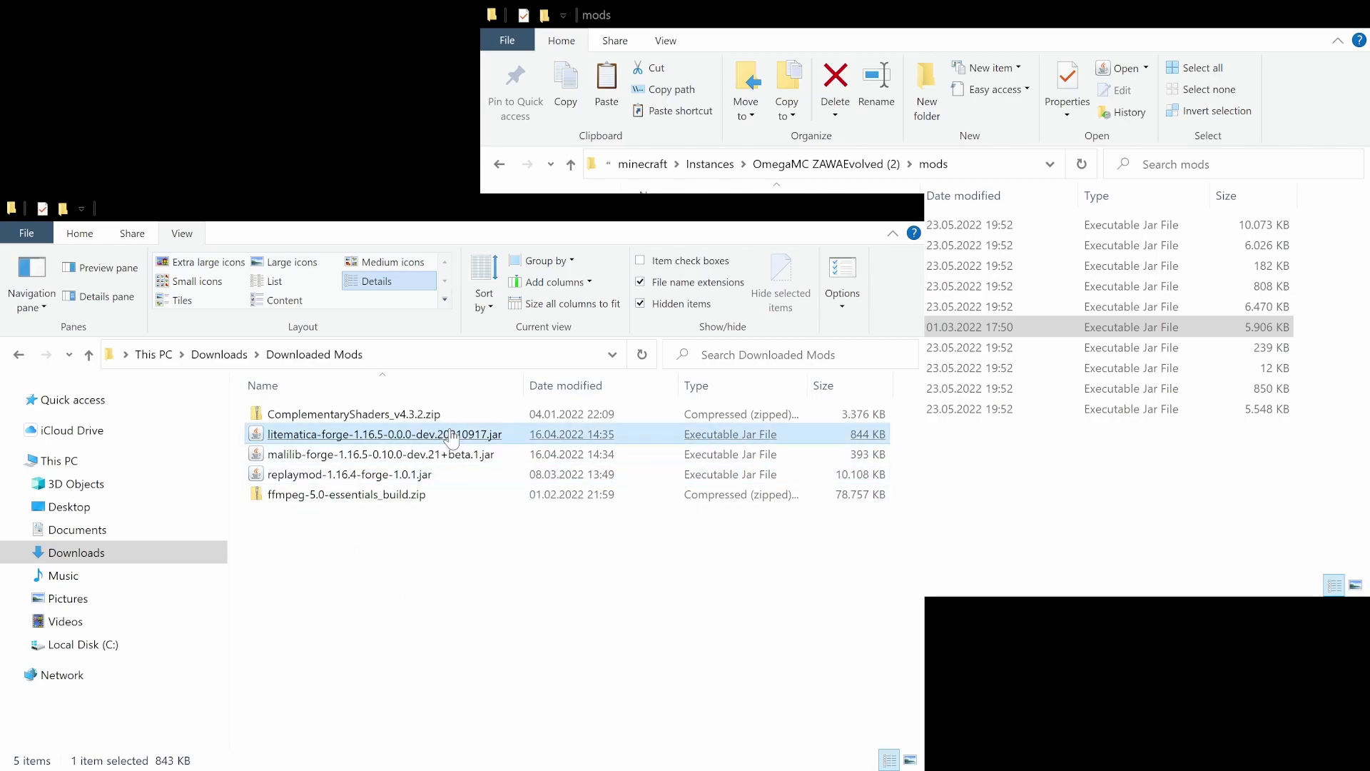
pyautogui.click(411, 457)
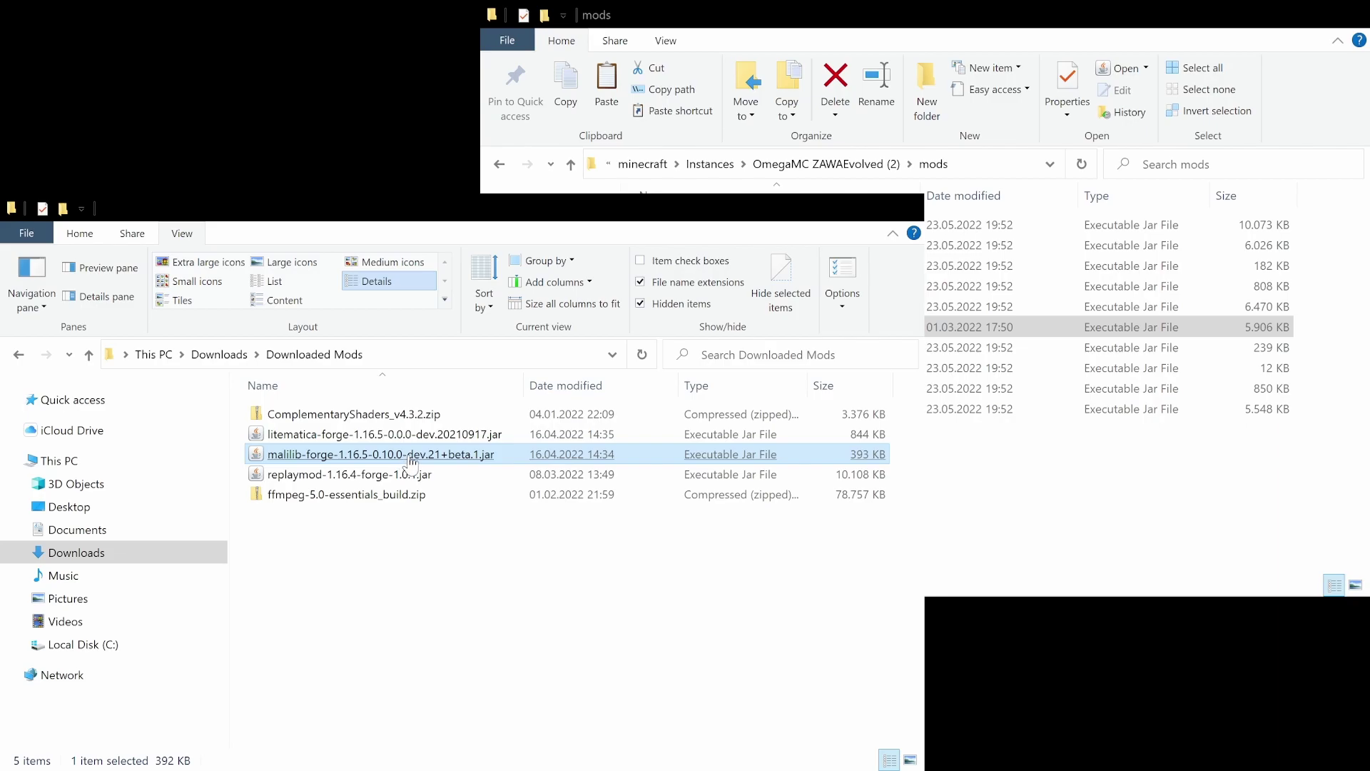
pyautogui.click(428, 437)
pyautogui.click(434, 457)
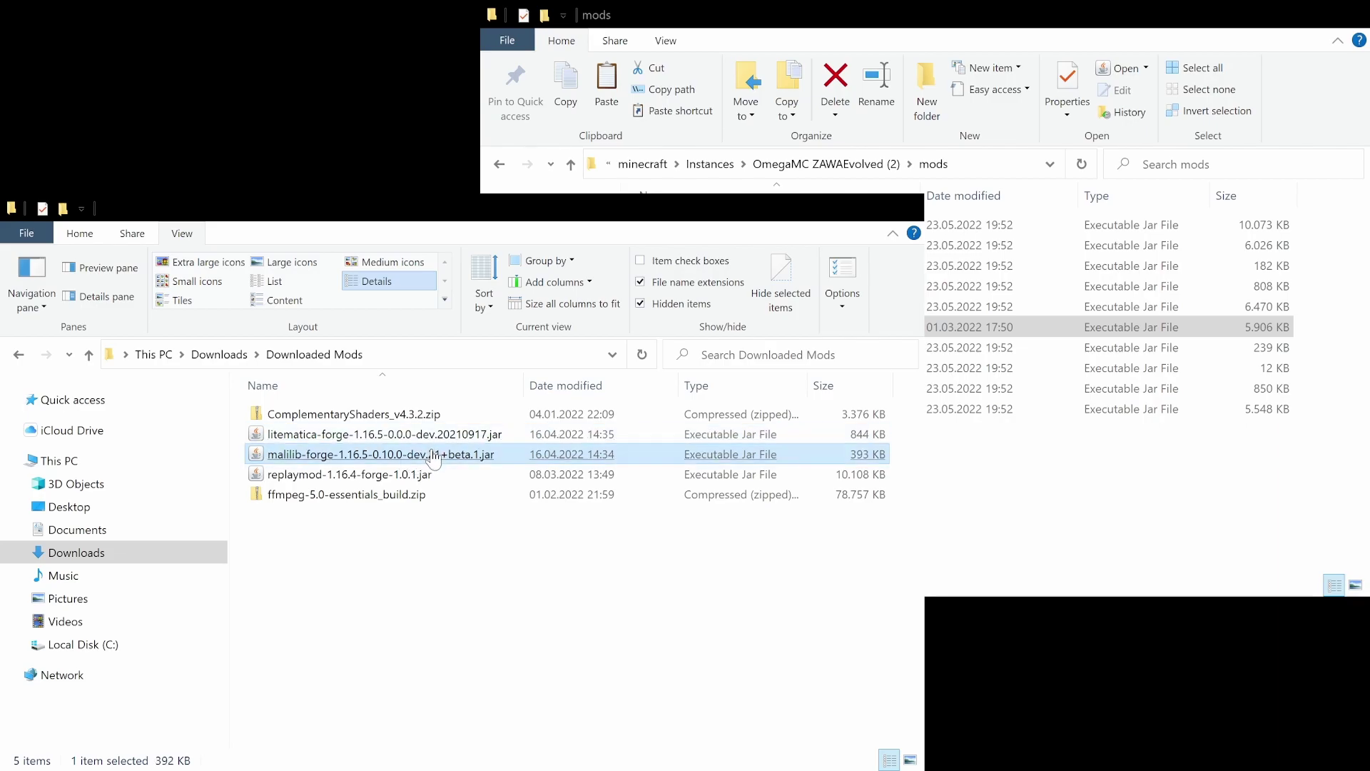
pyautogui.click(432, 437)
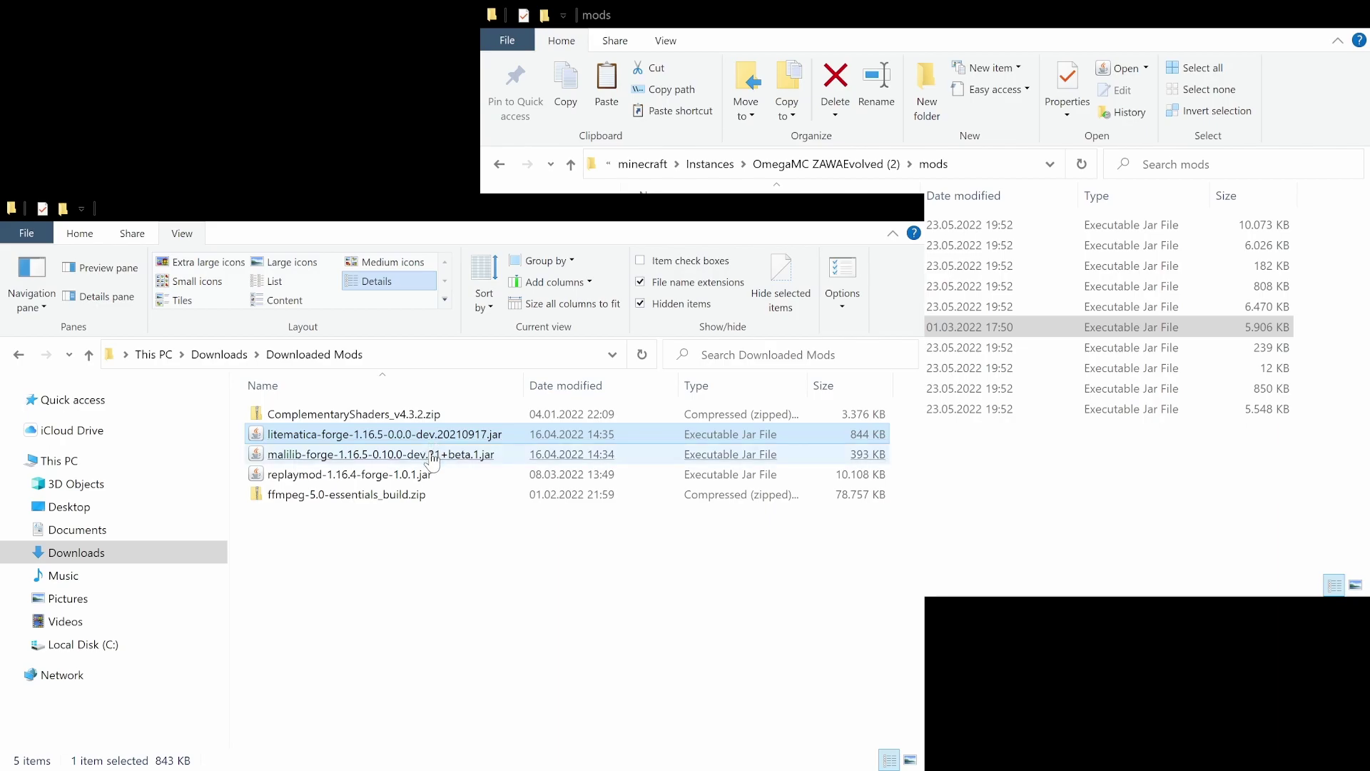
pyautogui.keyDown('ctrl'); pyautogui.click(431, 455); pyautogui.keyUp('ctrl')
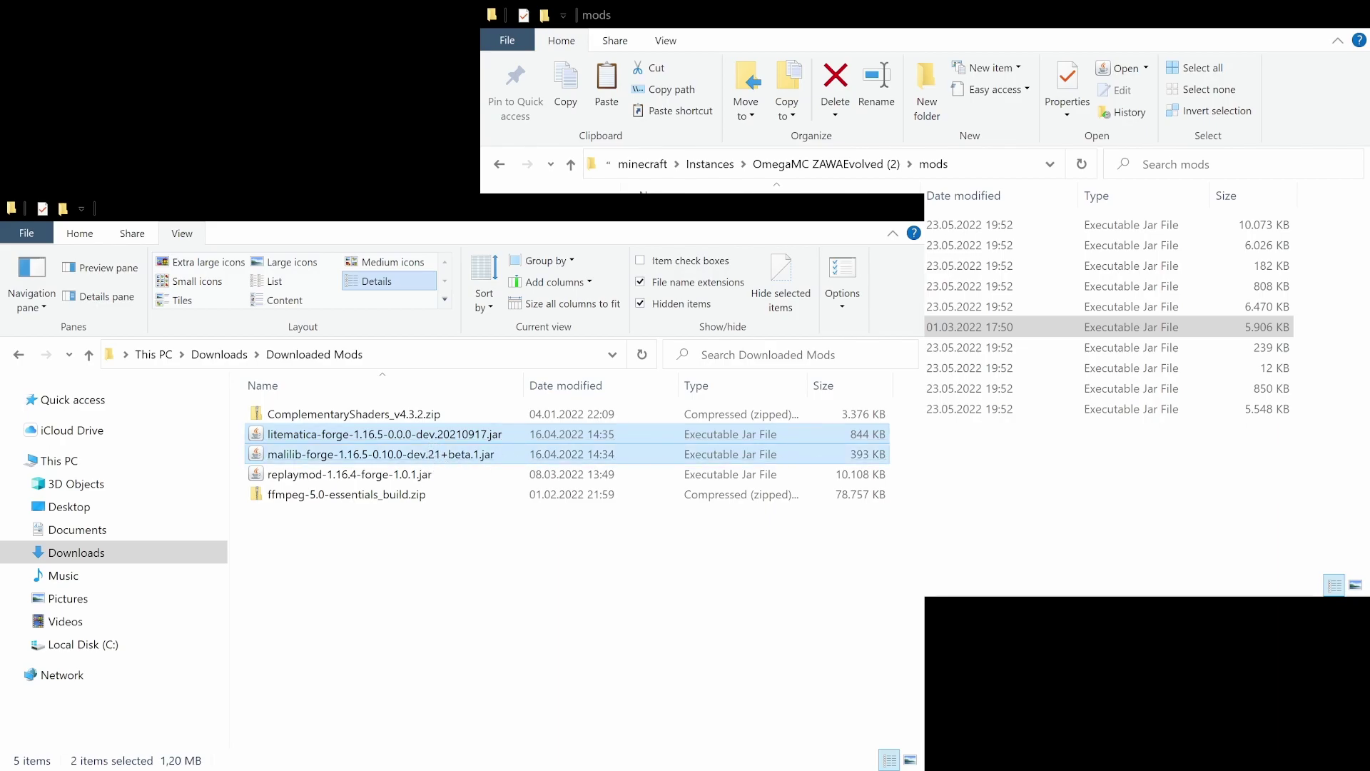
pyautogui.moveTo(431, 455); pyautogui.dragTo(1113, 327)
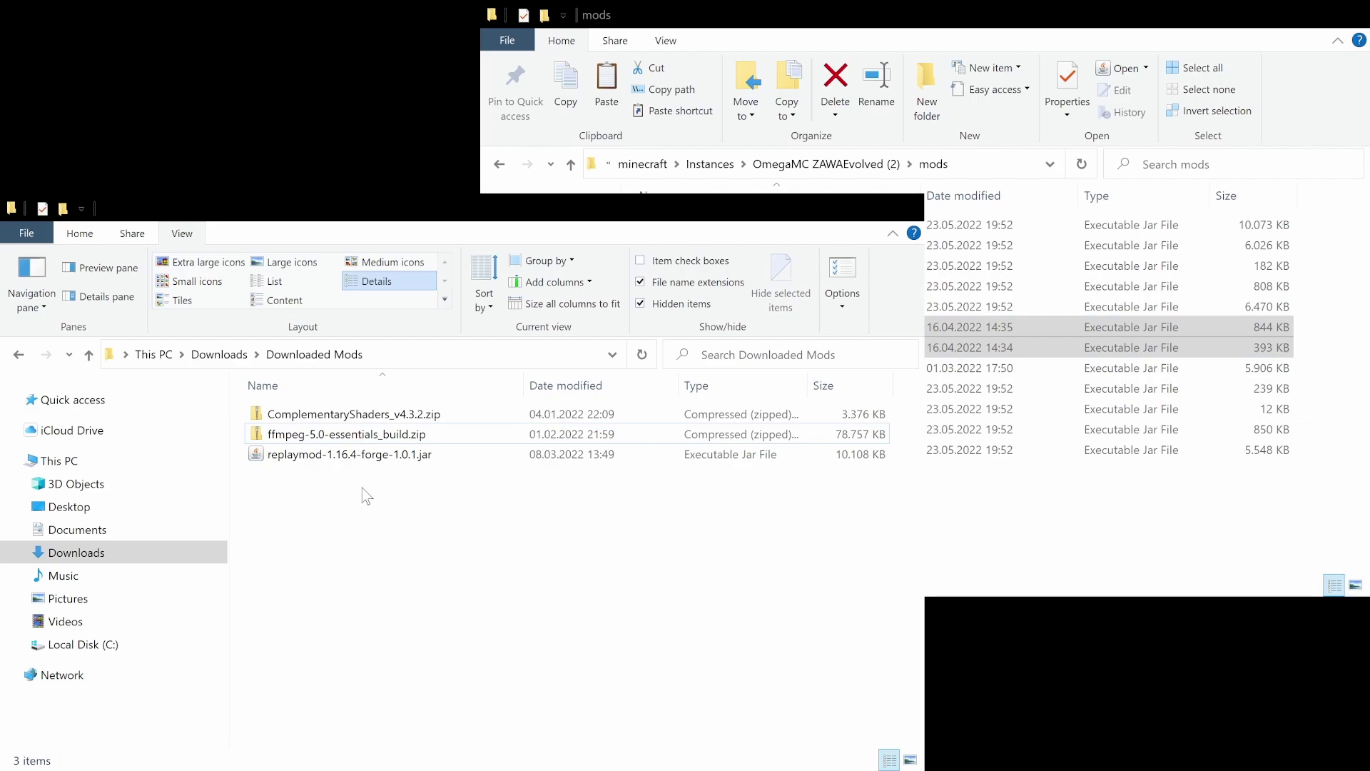
pyautogui.click(398, 462)
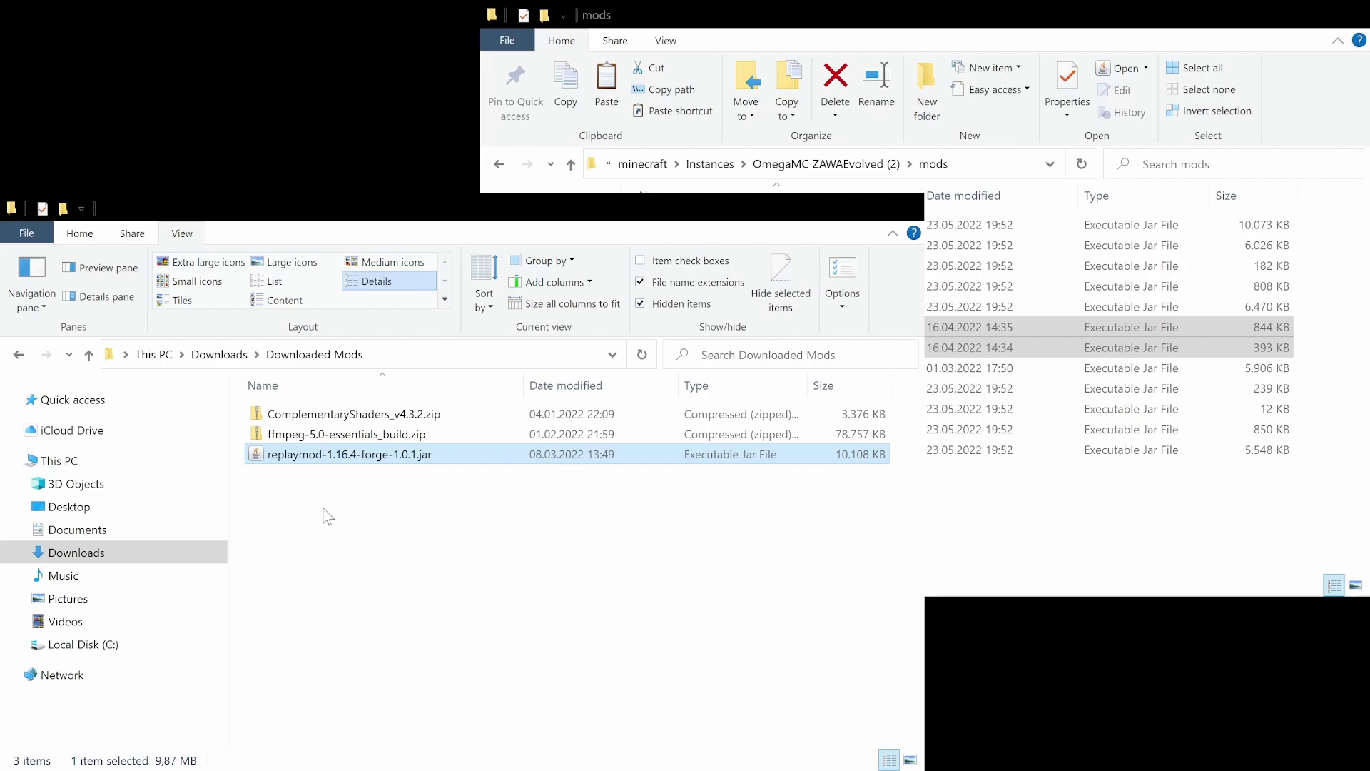
# - Move the replaymod jar into mods, then extract ffmpeg-5.0-essentials_build.zip and open its folder
pyautogui.click(1032, 548)
pyautogui.hotkey('ctrl', 'v')
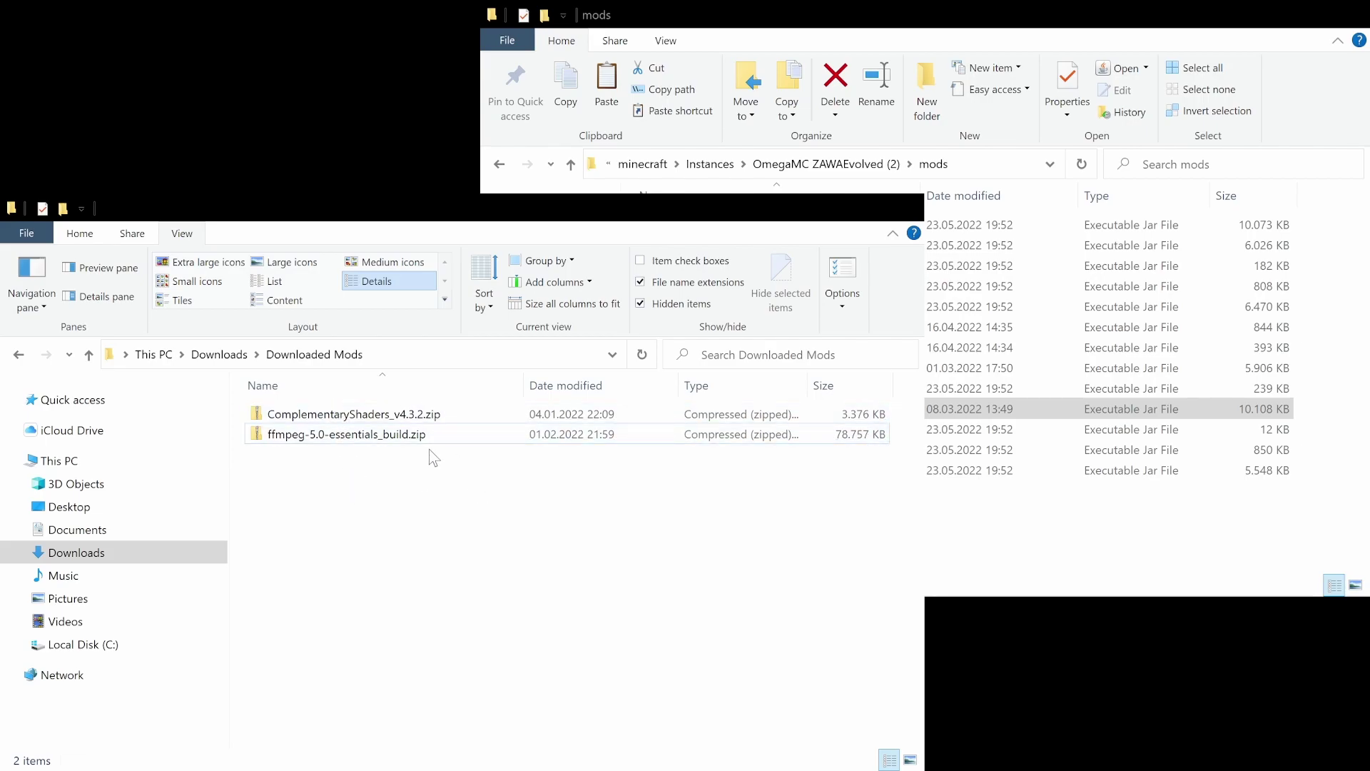
pyautogui.click(374, 439)
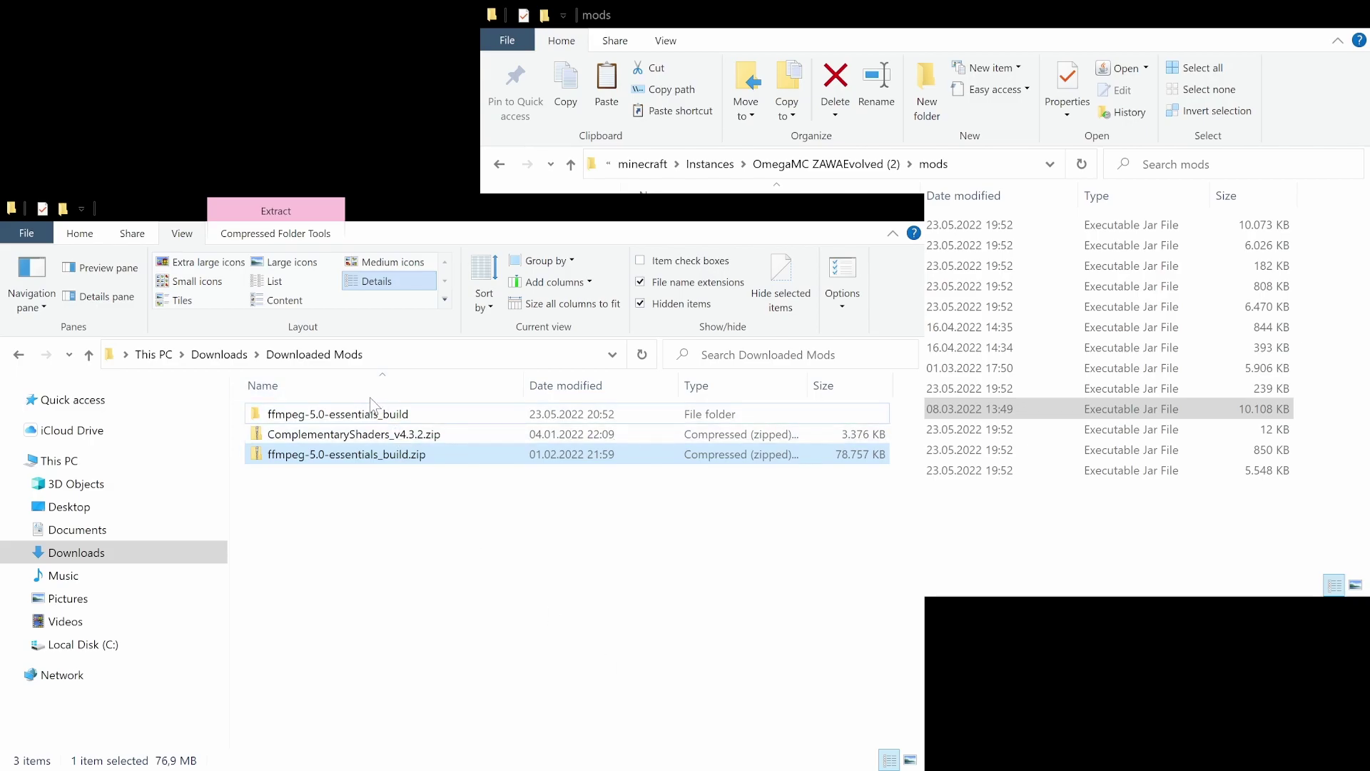
pyautogui.click(366, 421)
pyautogui.doubleClick(366, 421)
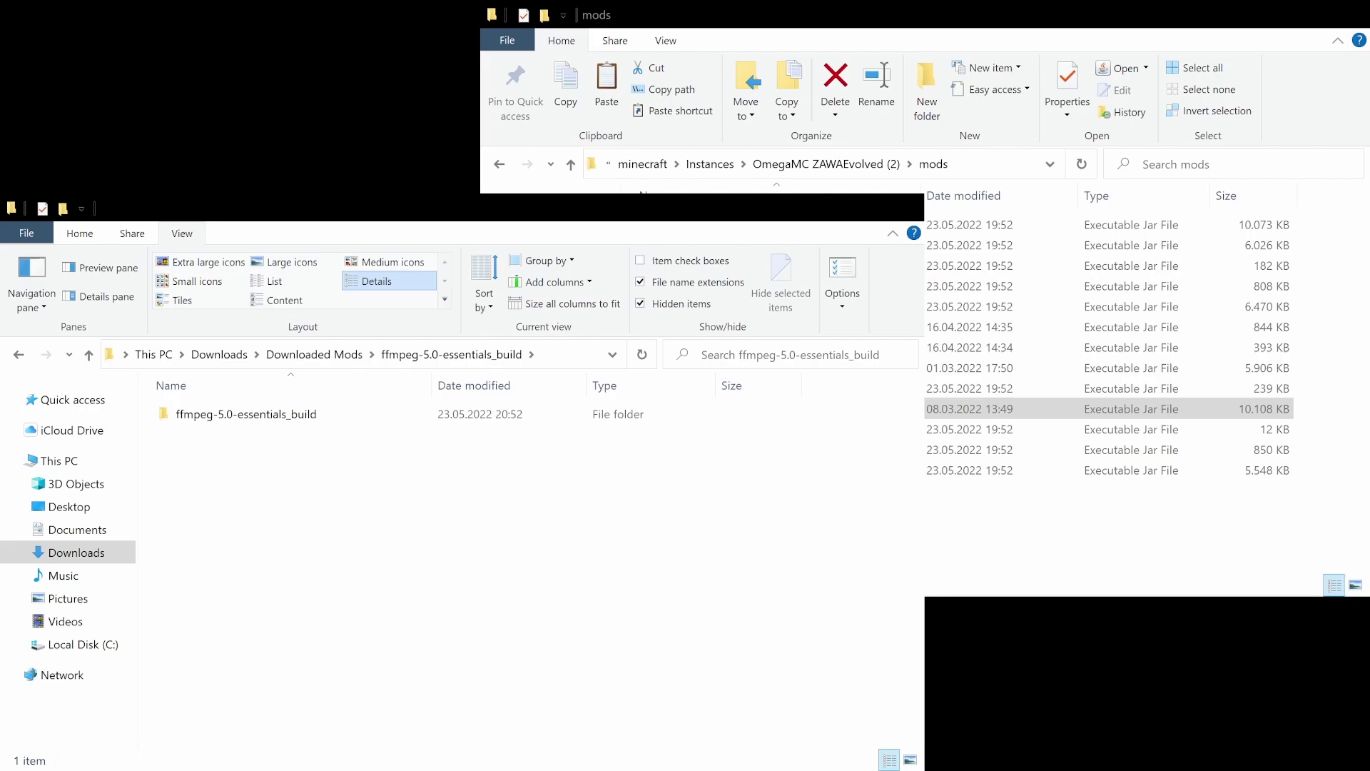
# - Move the extracted ffmpeg-5.0-essentials_build folder into the OmegaMC ZAWAEvolved (2) instance folder
pyautogui.hotkey('alt', 'Tab')
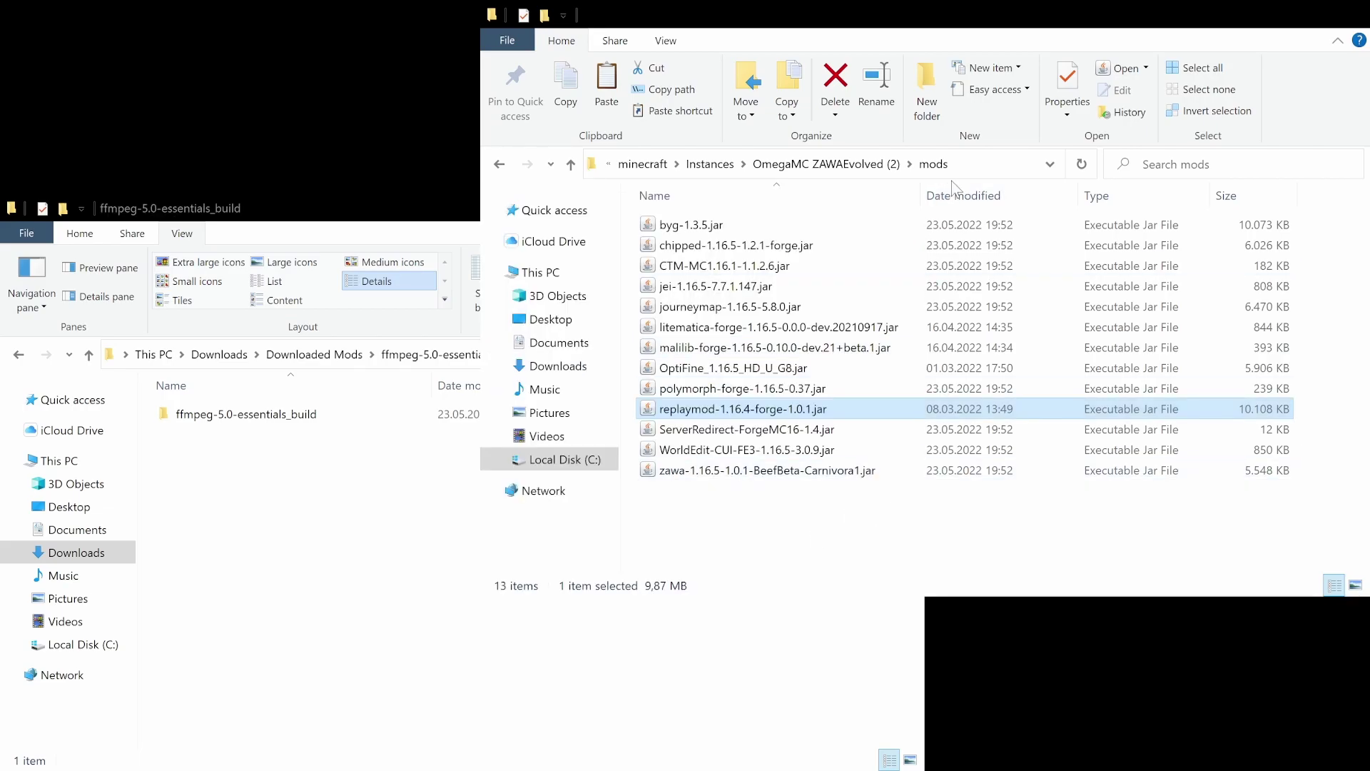
pyautogui.click(857, 166)
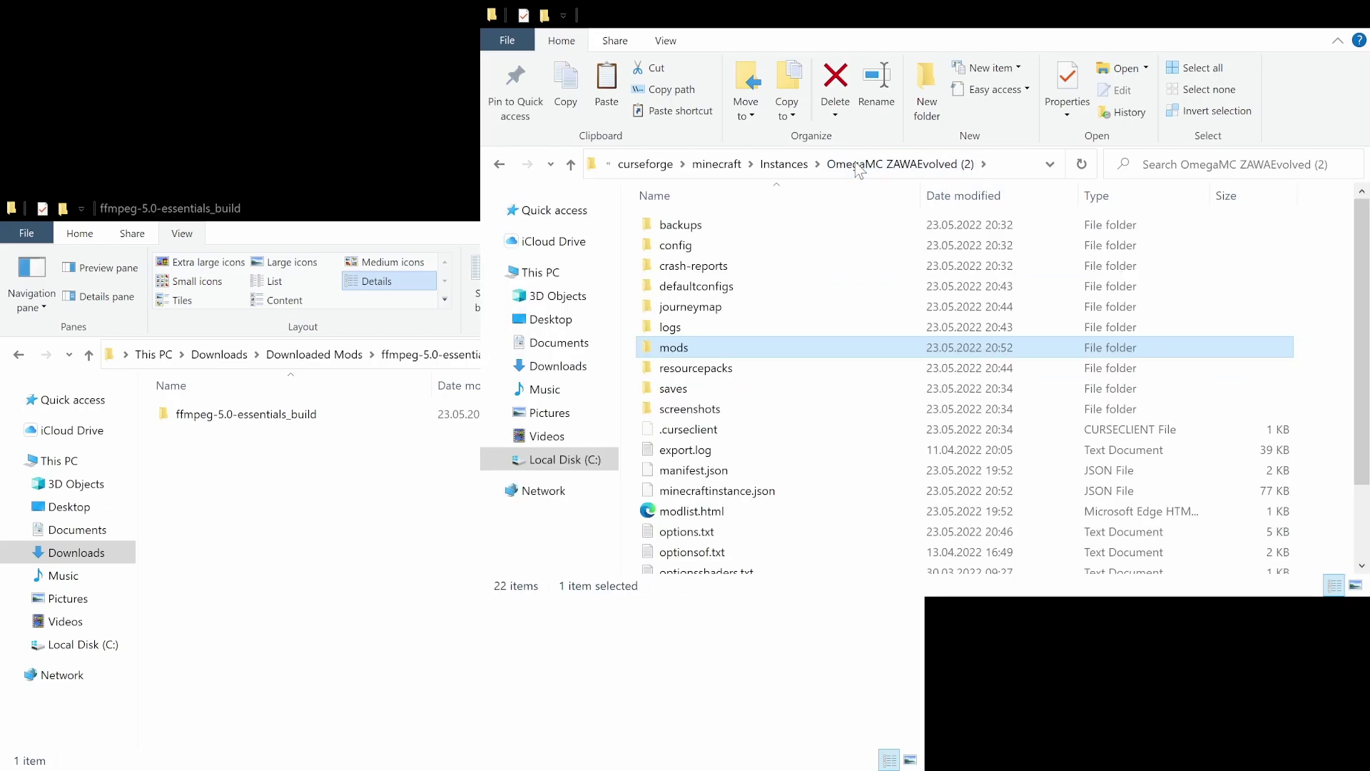
pyautogui.click(190, 417)
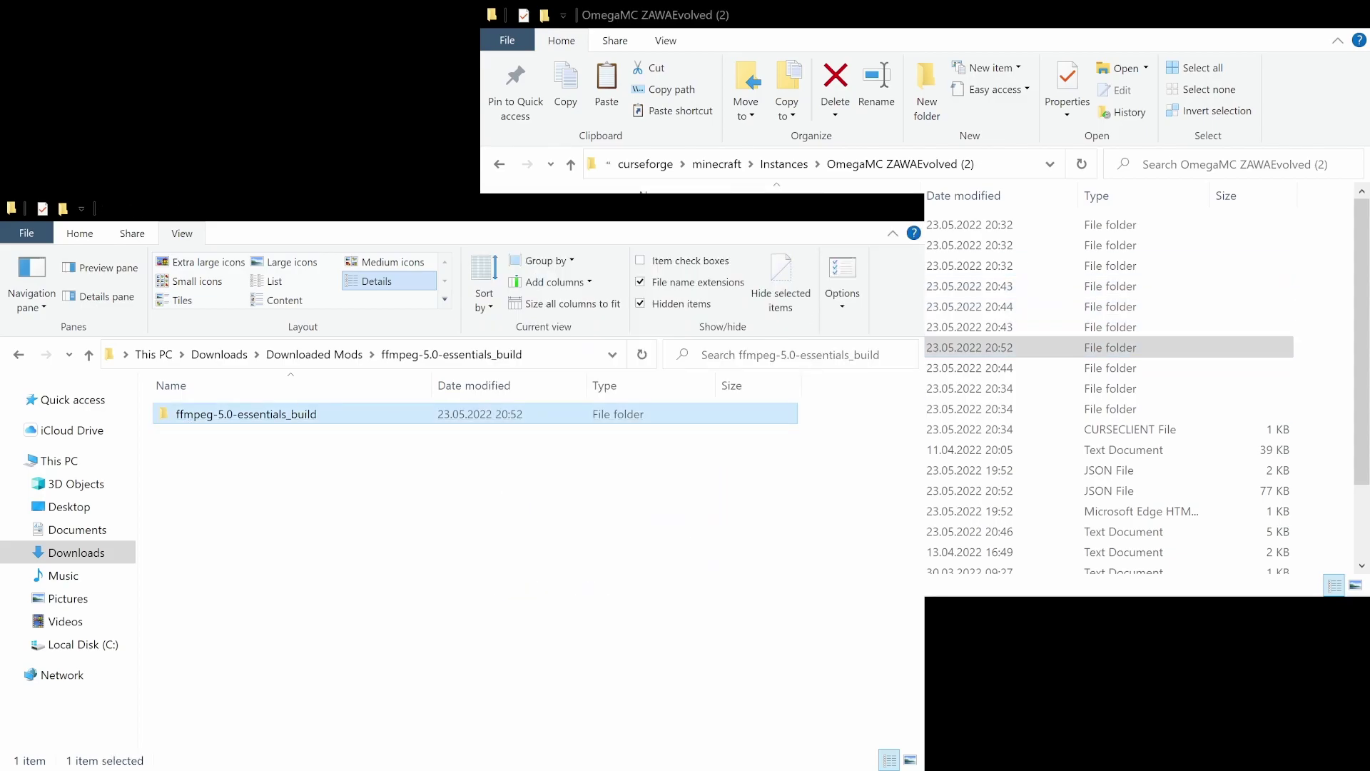
pyautogui.moveTo(1341, 244); pyautogui.dragTo(1341, 244)
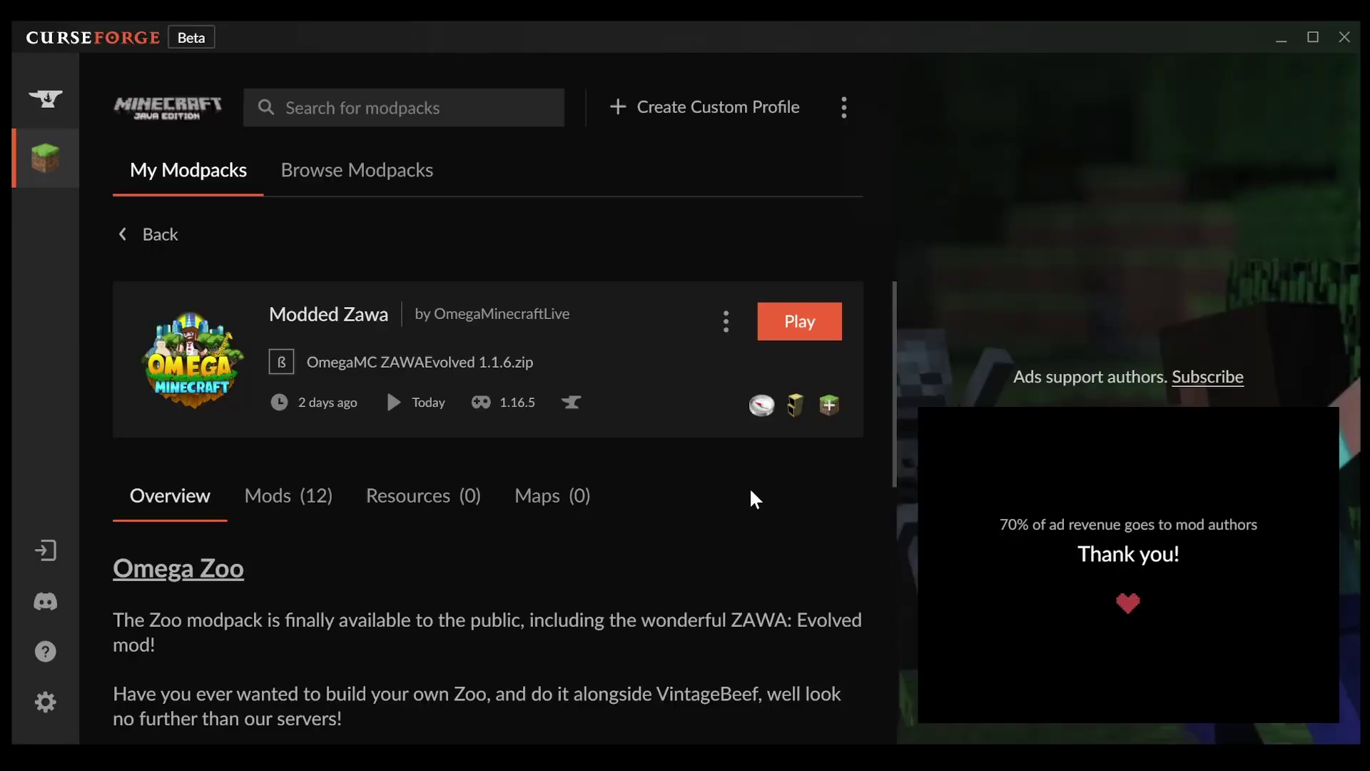
# - Launch Modded Zawa from CurseForge, accepting the launcher's modified-installation risk warning
pyautogui.click(810, 321)
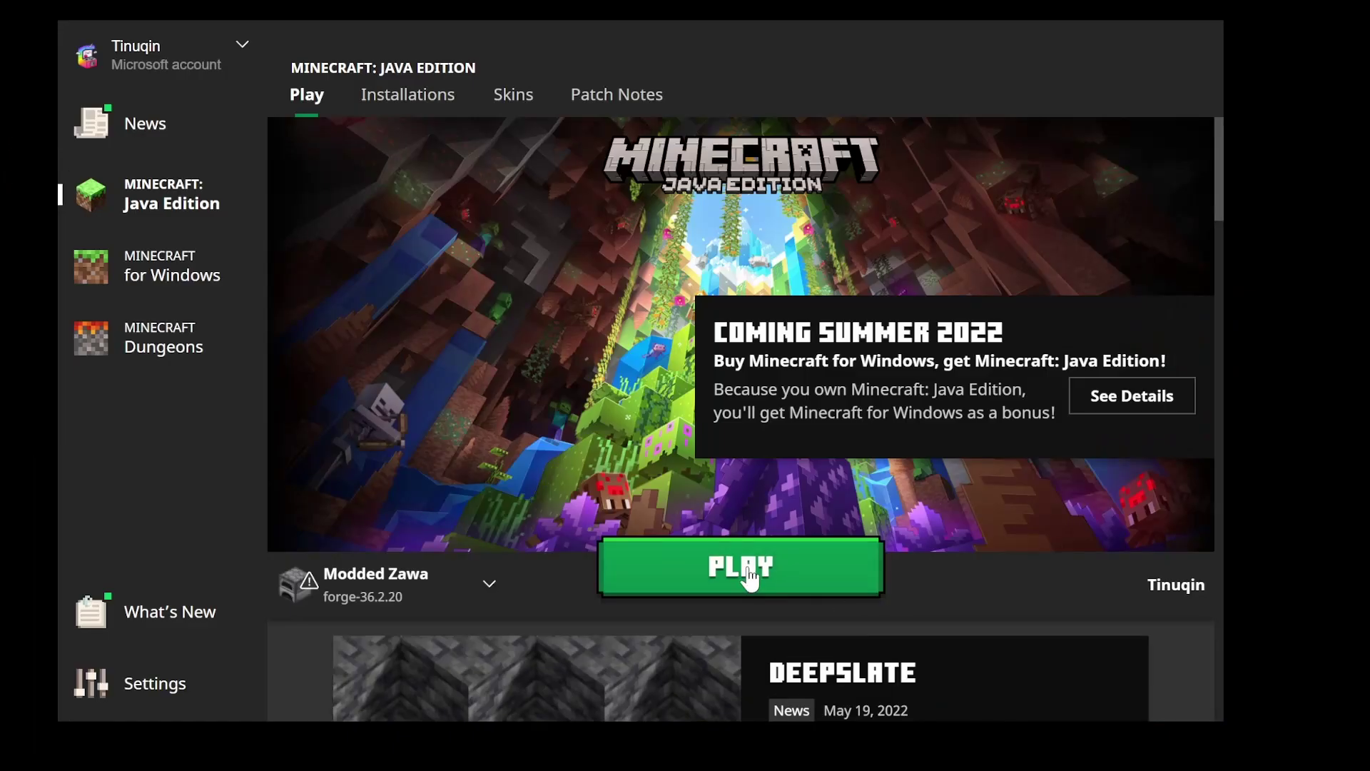
pyautogui.click(749, 577)
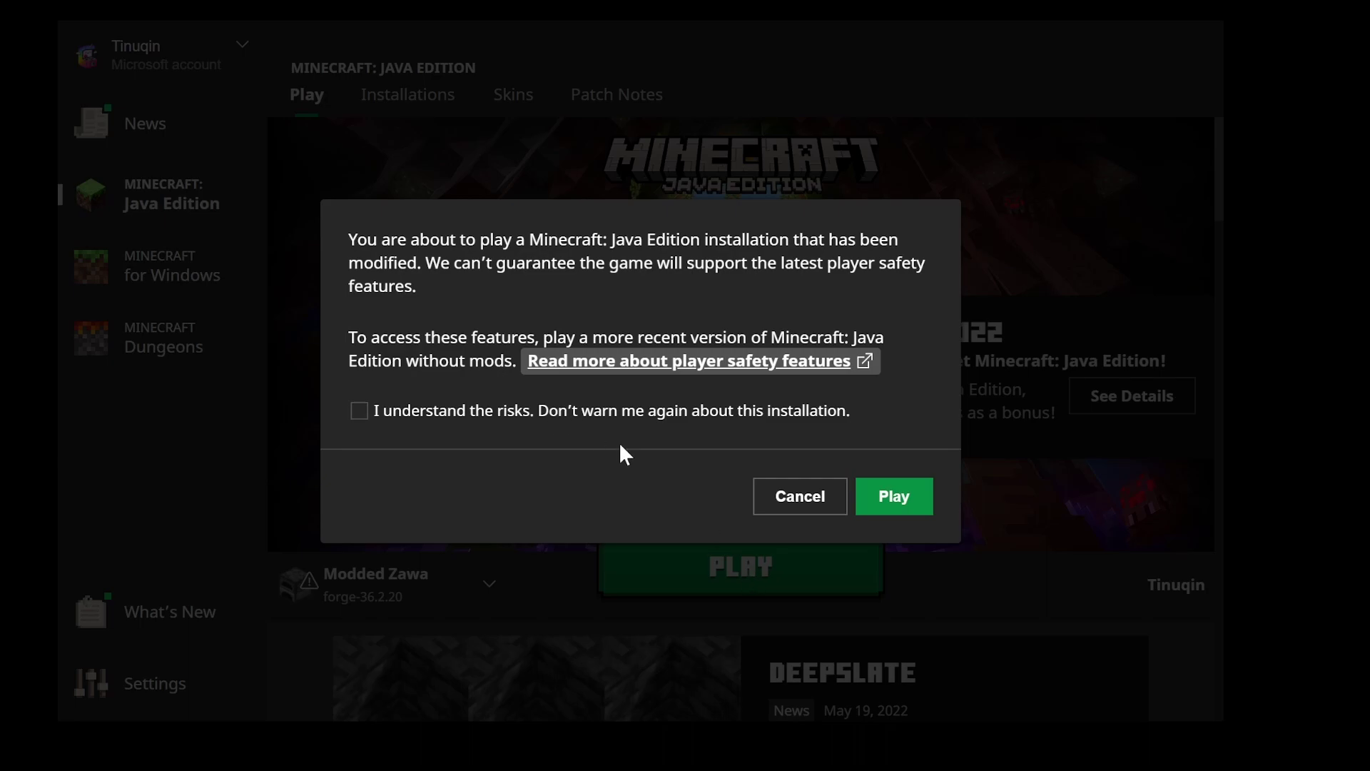
pyautogui.click(361, 411)
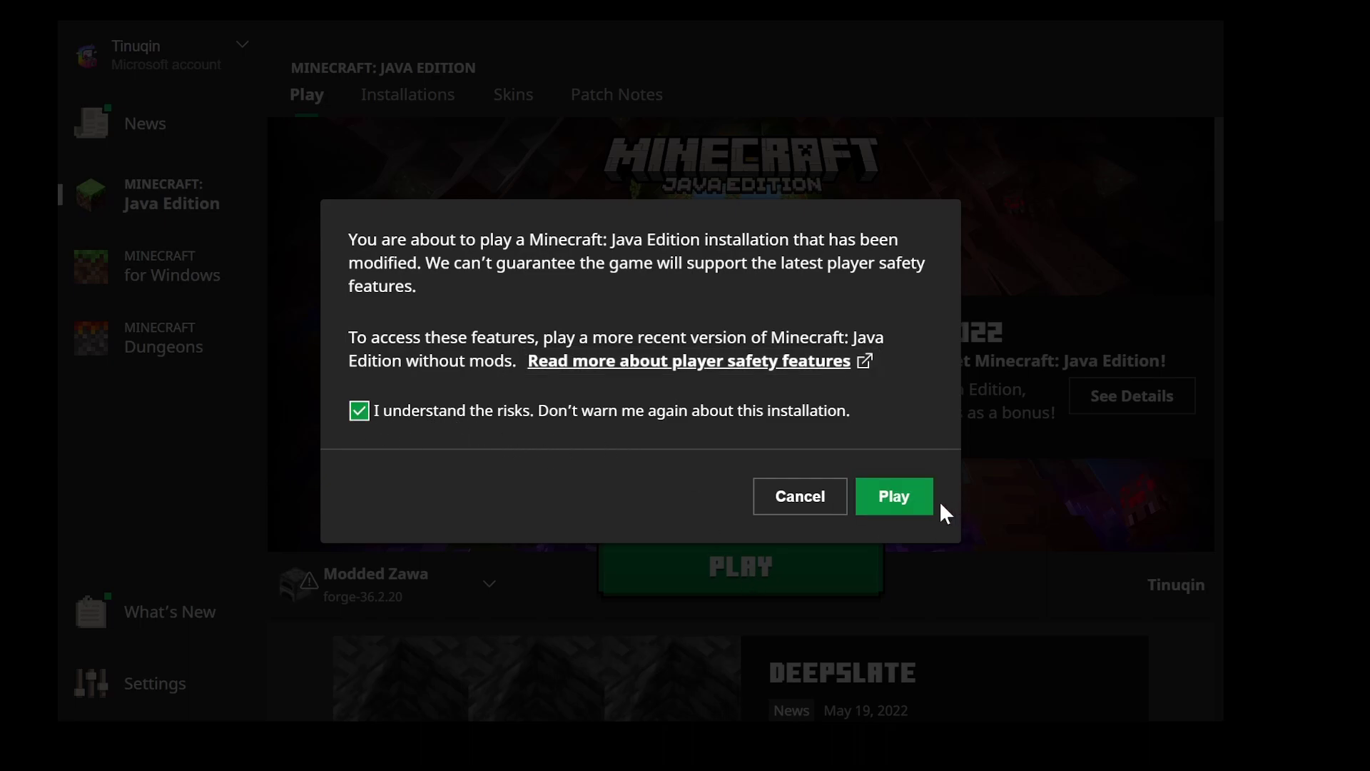
pyautogui.click(906, 500)
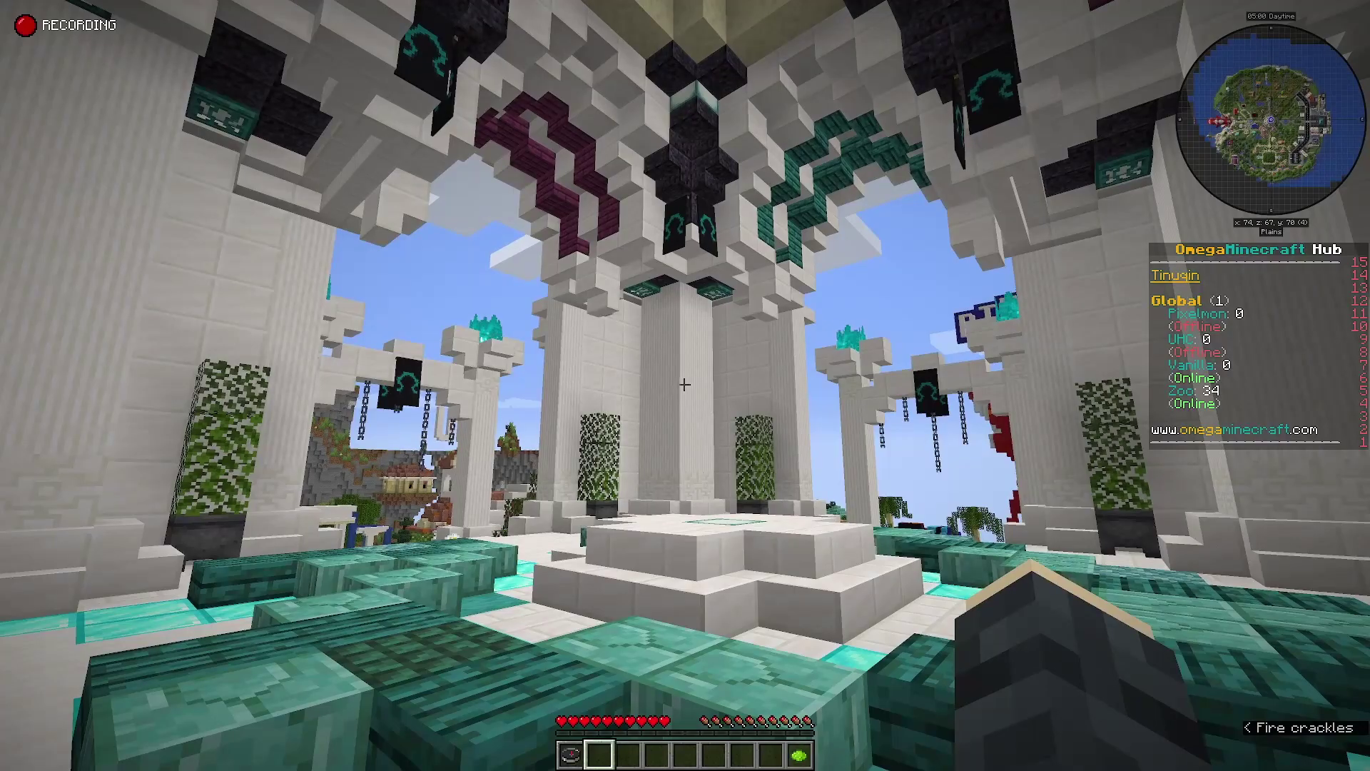
# - Reach Minecraft's Shaders screen through Options and Video Settings from the pause menu
pyautogui.press('Escape')
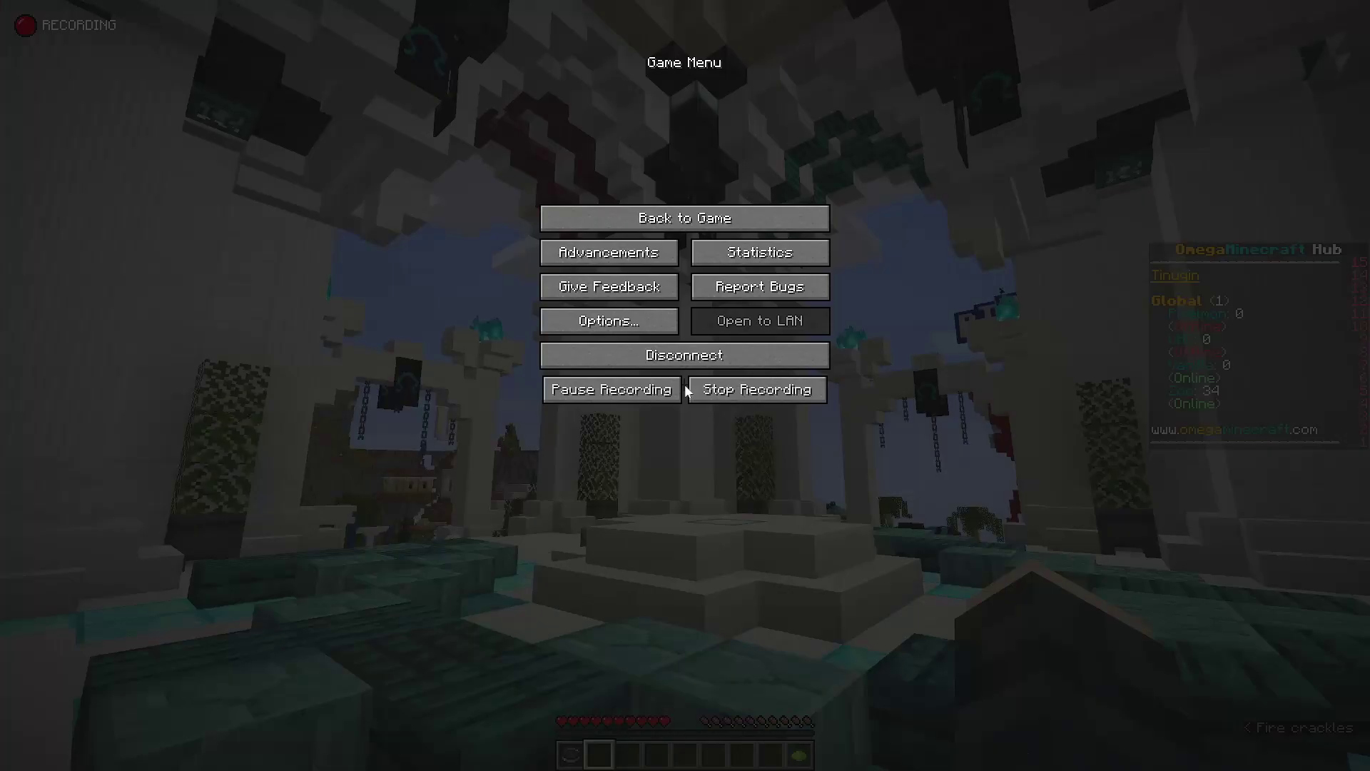
pyautogui.click(638, 325)
pyautogui.click(605, 245)
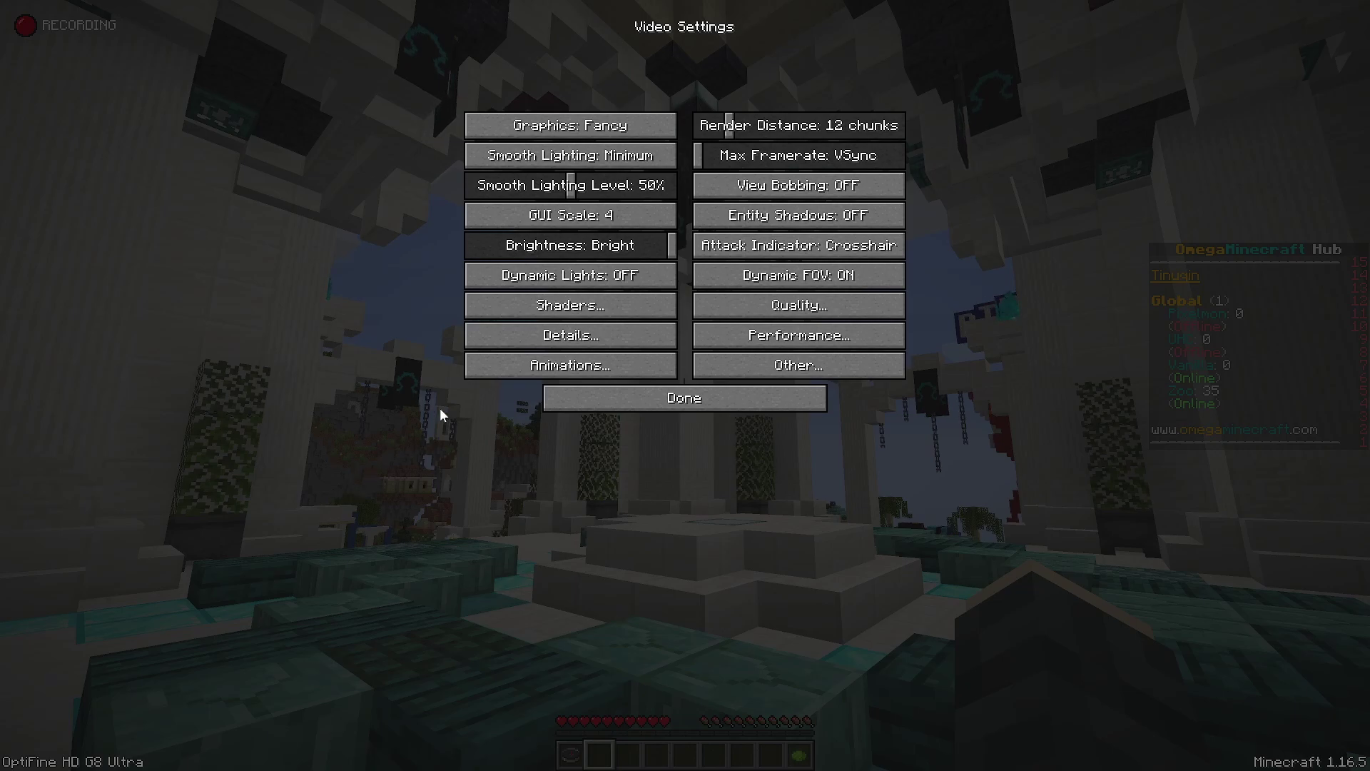
pyautogui.click(583, 311)
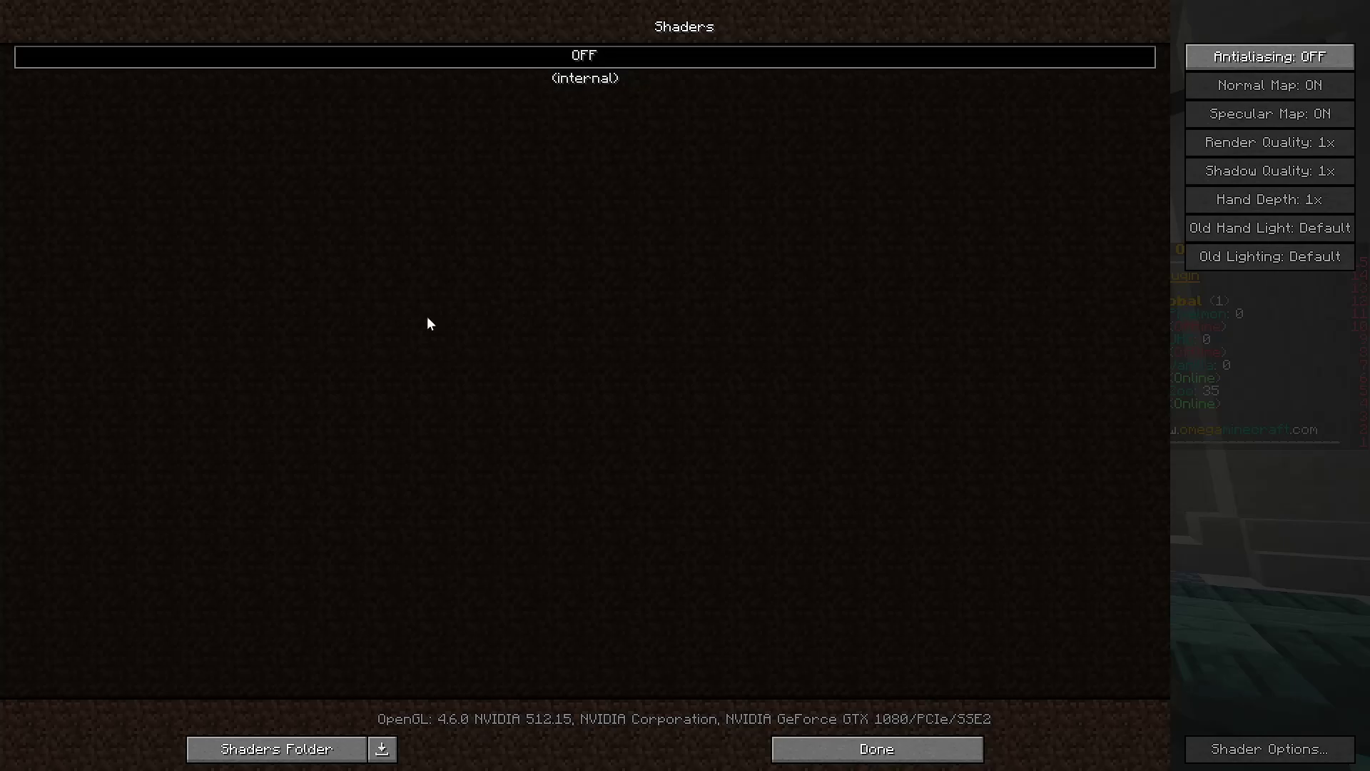
# - Copy ComplementaryShaders_v4.3.2.zip from Downloaded Mods into the shaderpacks folder
pyautogui.click(301, 755)
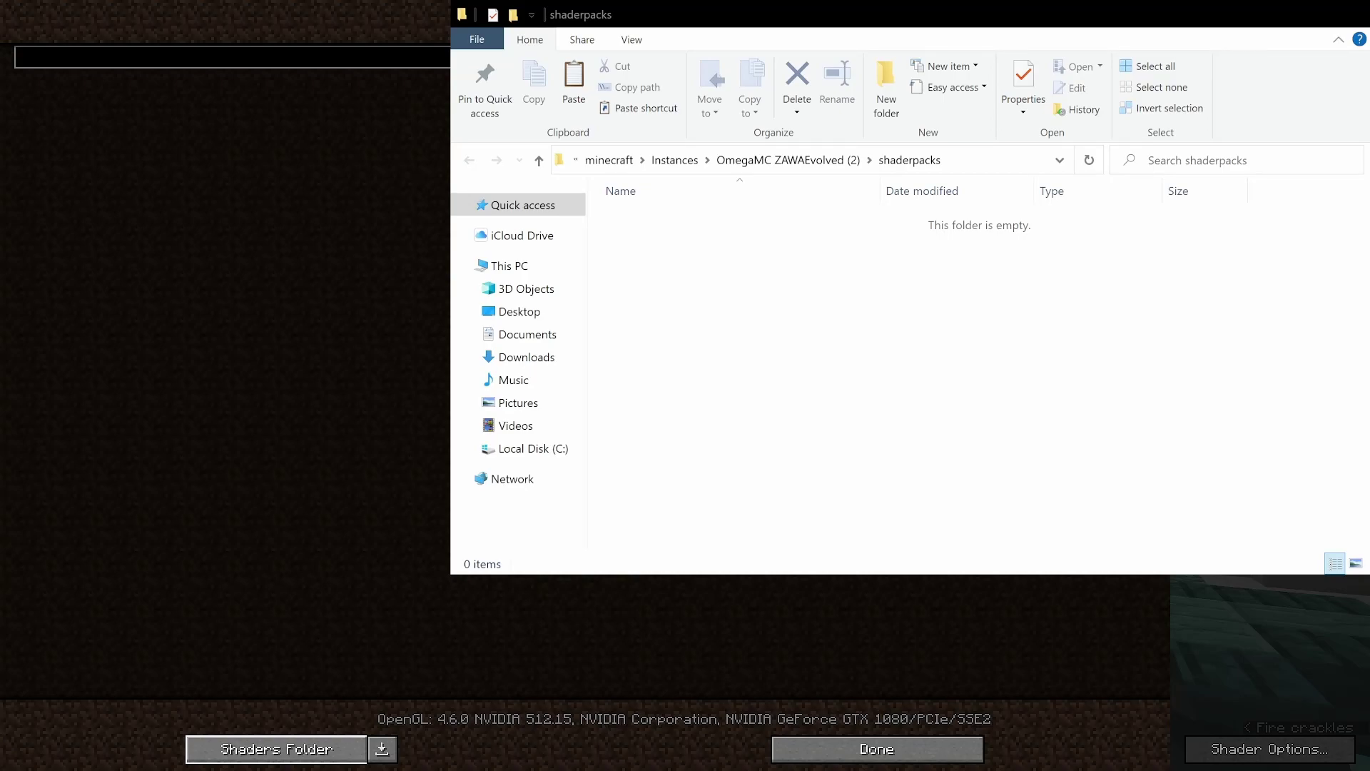
pyautogui.hotkey('alt', 'Tab')
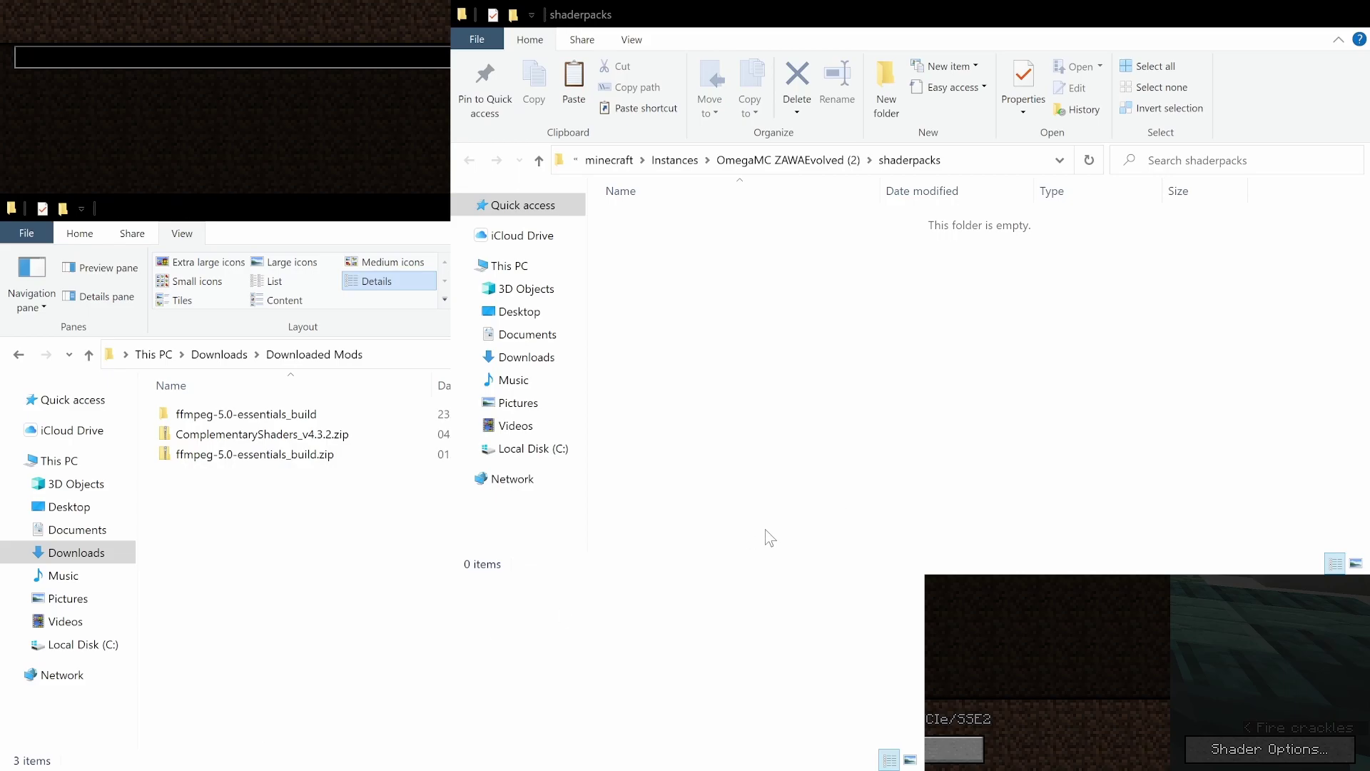
pyautogui.moveTo(305, 446); pyautogui.dragTo(1200, 479)
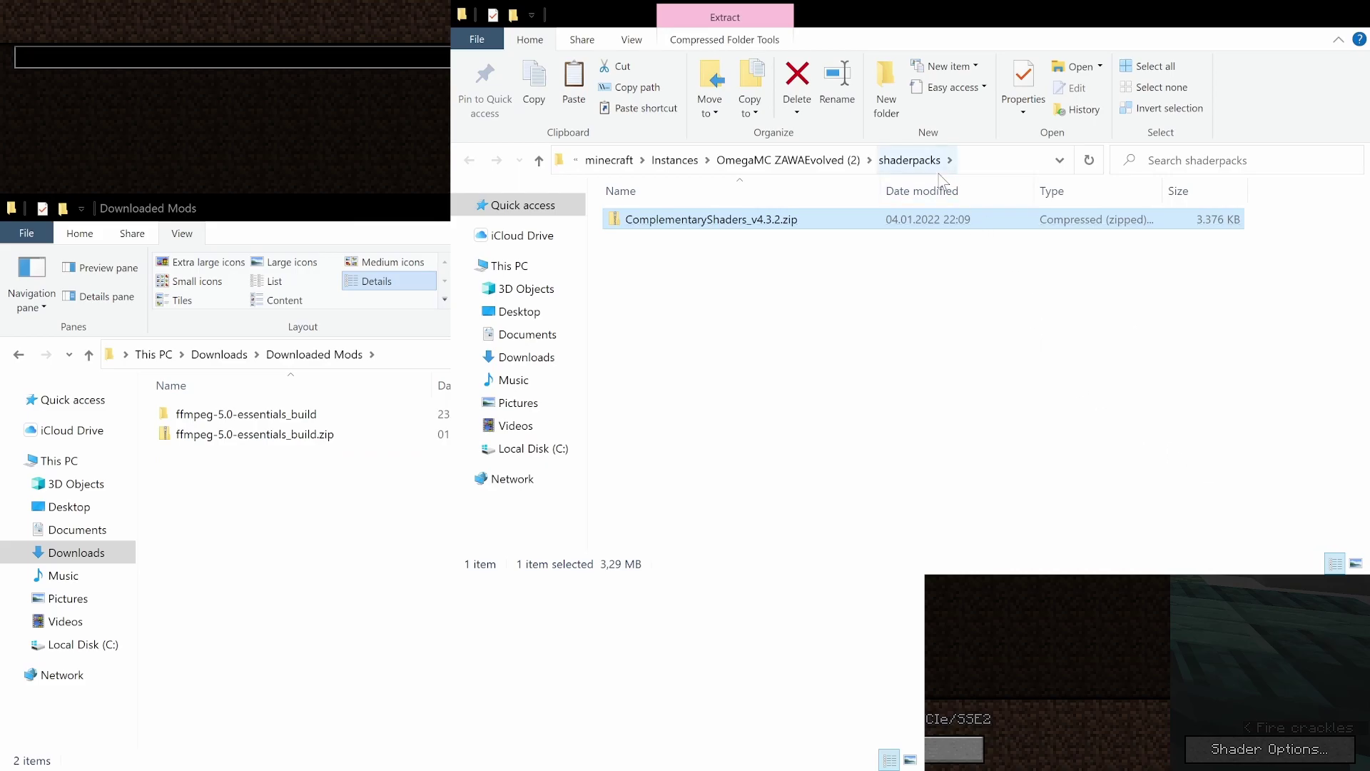
# - Select ComplementaryShaders_v4.3.2 in the Shaders list and apply it
pyautogui.hotkey('alt', 'Tab')
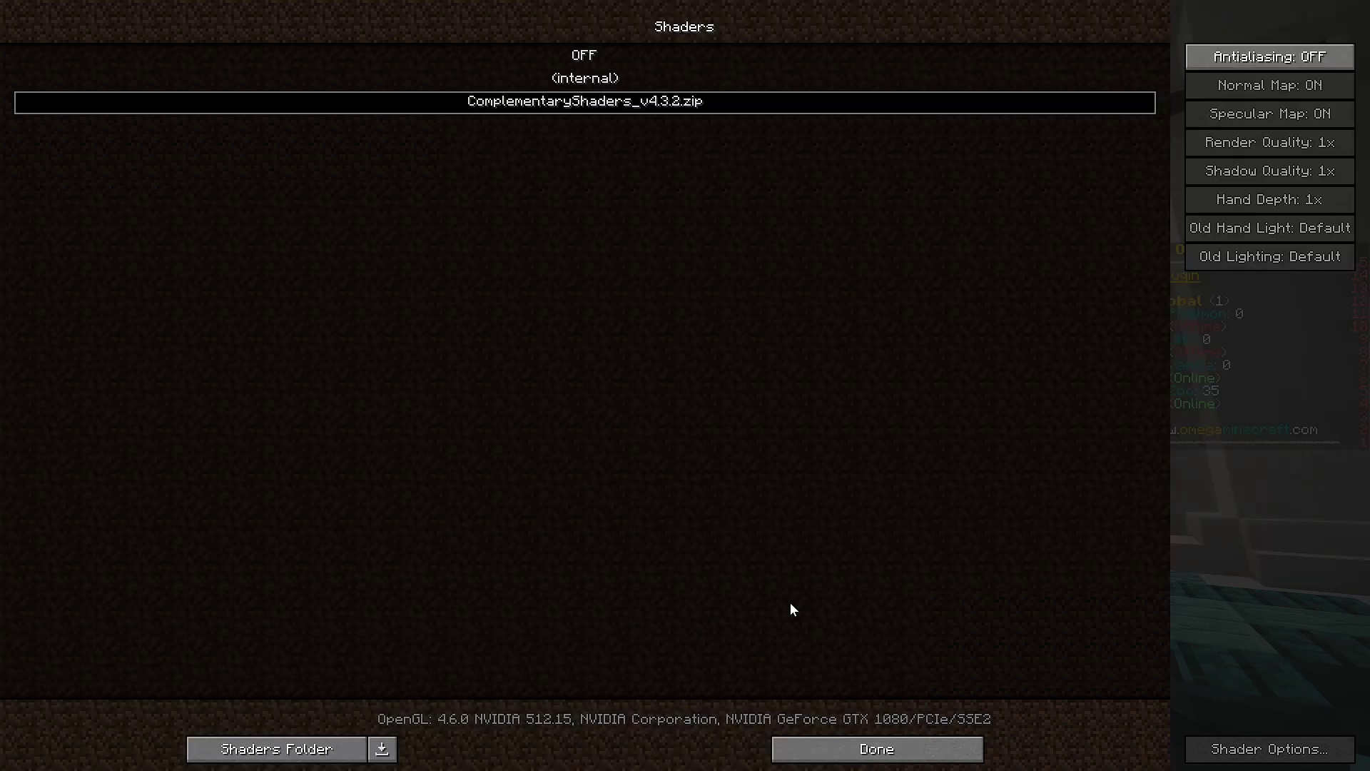
pyautogui.click(892, 749)
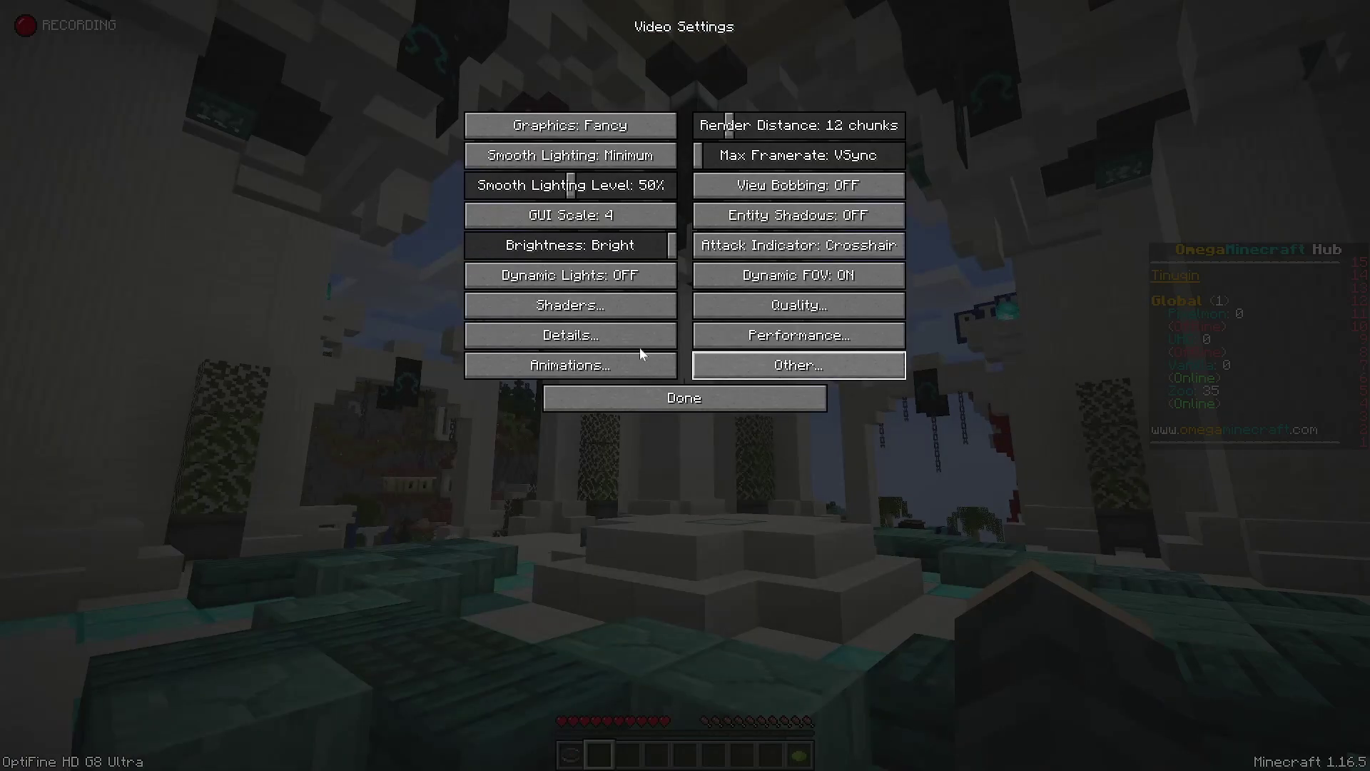
pyautogui.click(571, 307)
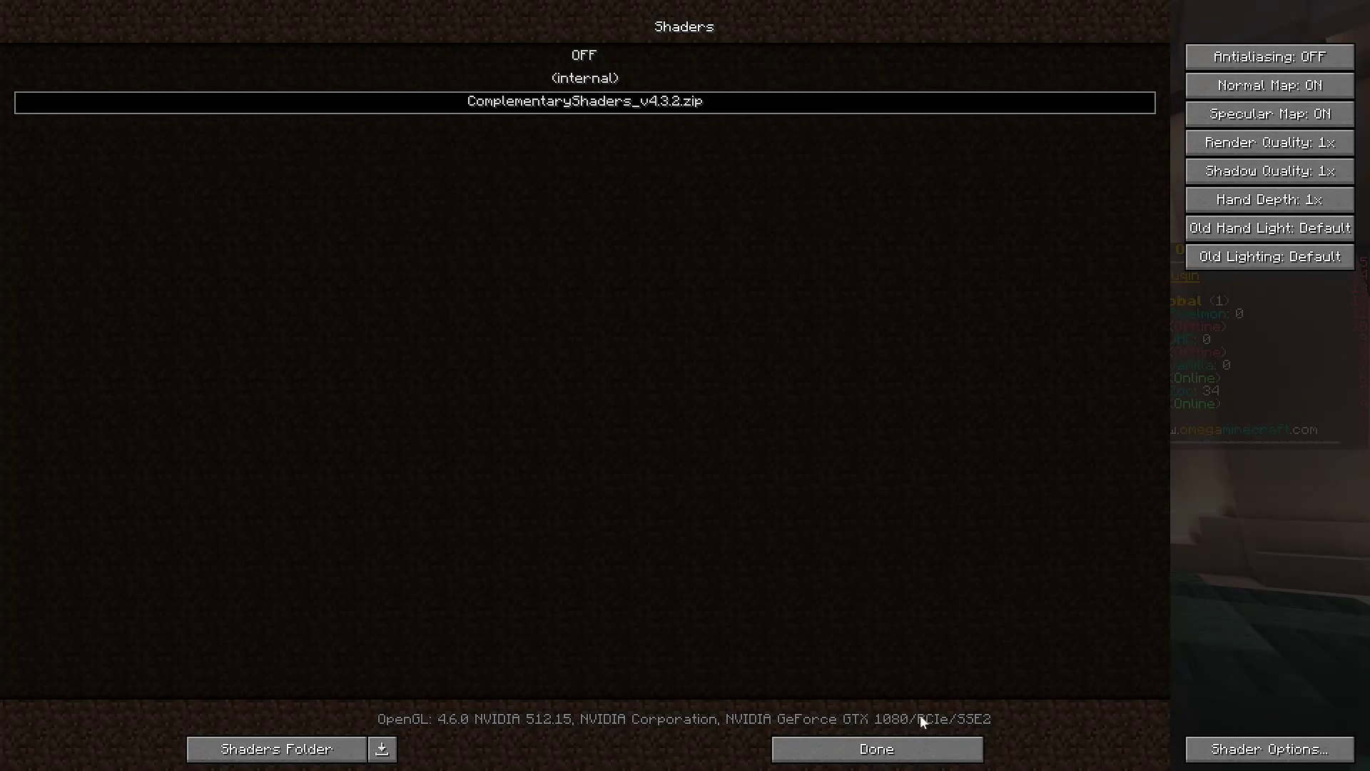
pyautogui.click(877, 746)
pyautogui.press('Escape')
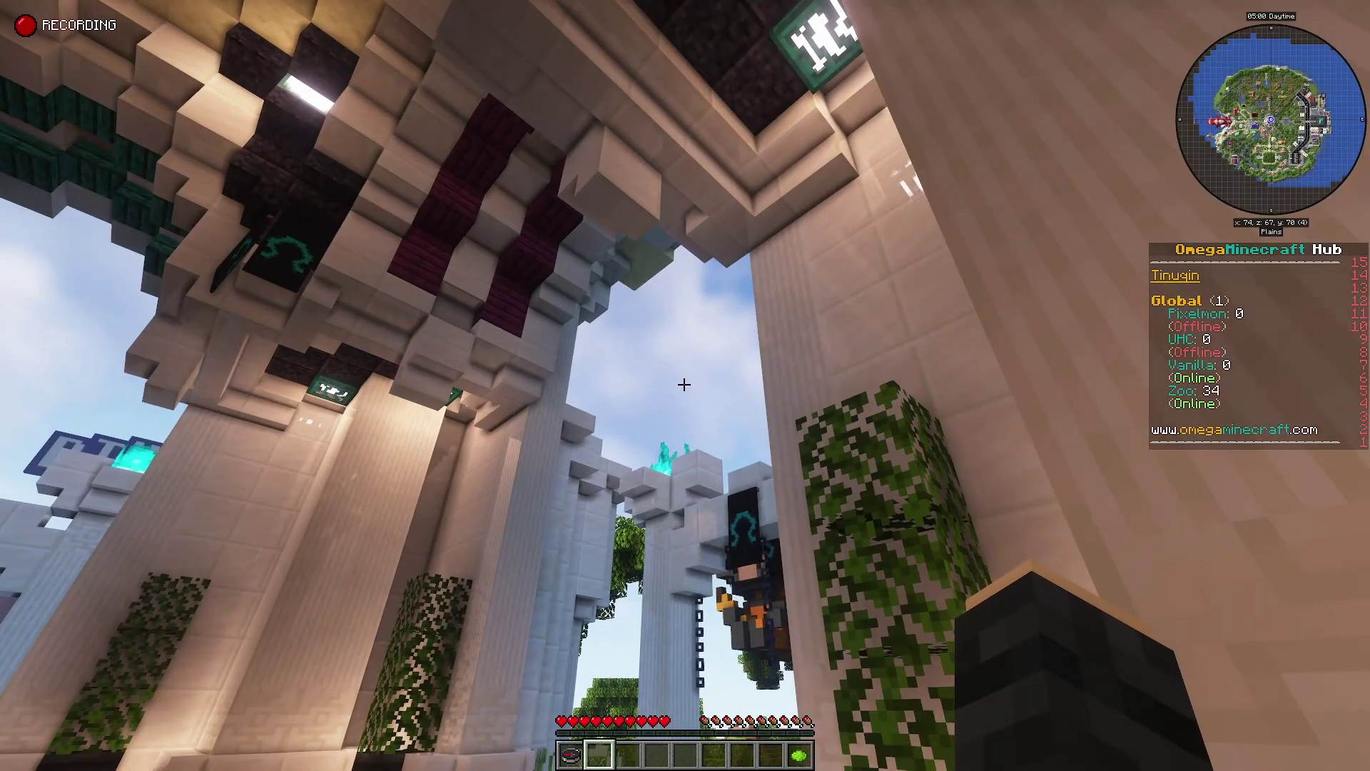
# - Walk from the hub arches through the garden to the ledge above the park fountain, then pause
pyautogui.press('w')
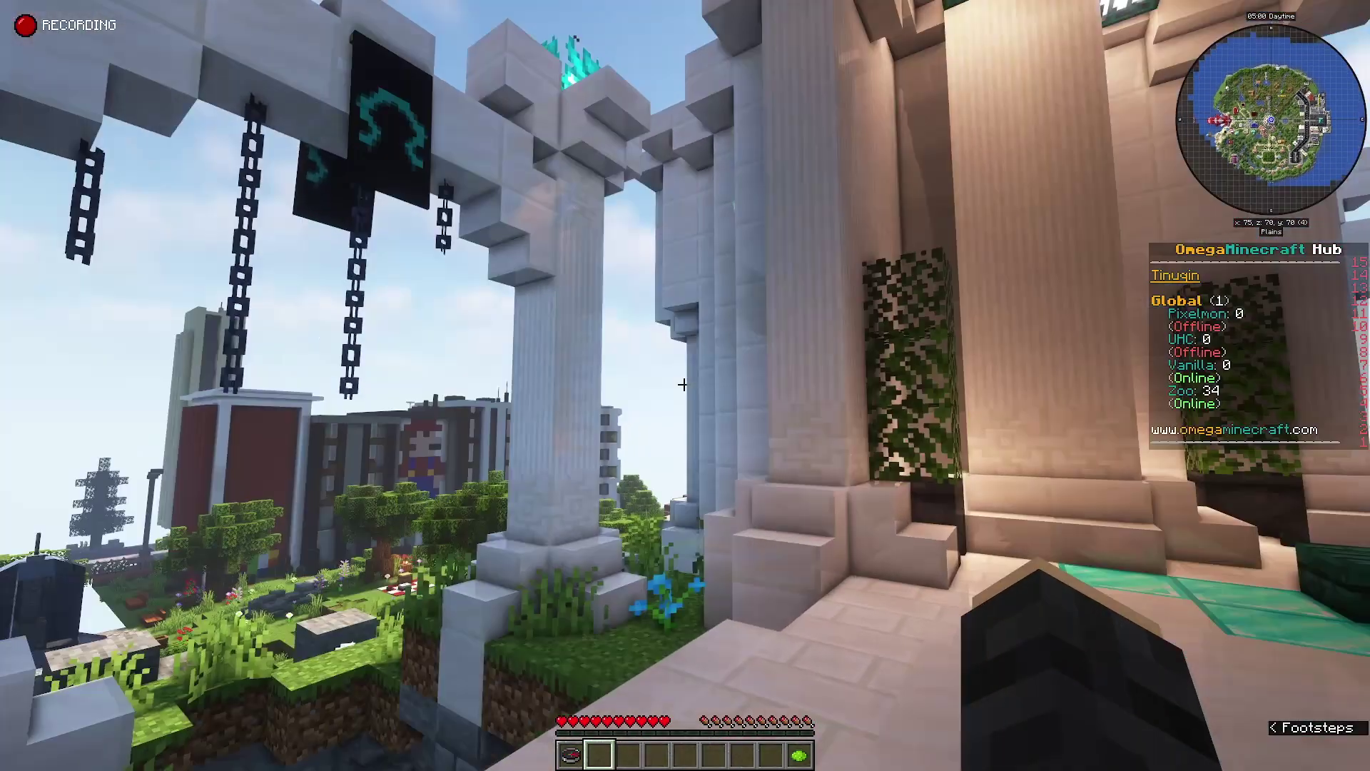
pyautogui.press('w')
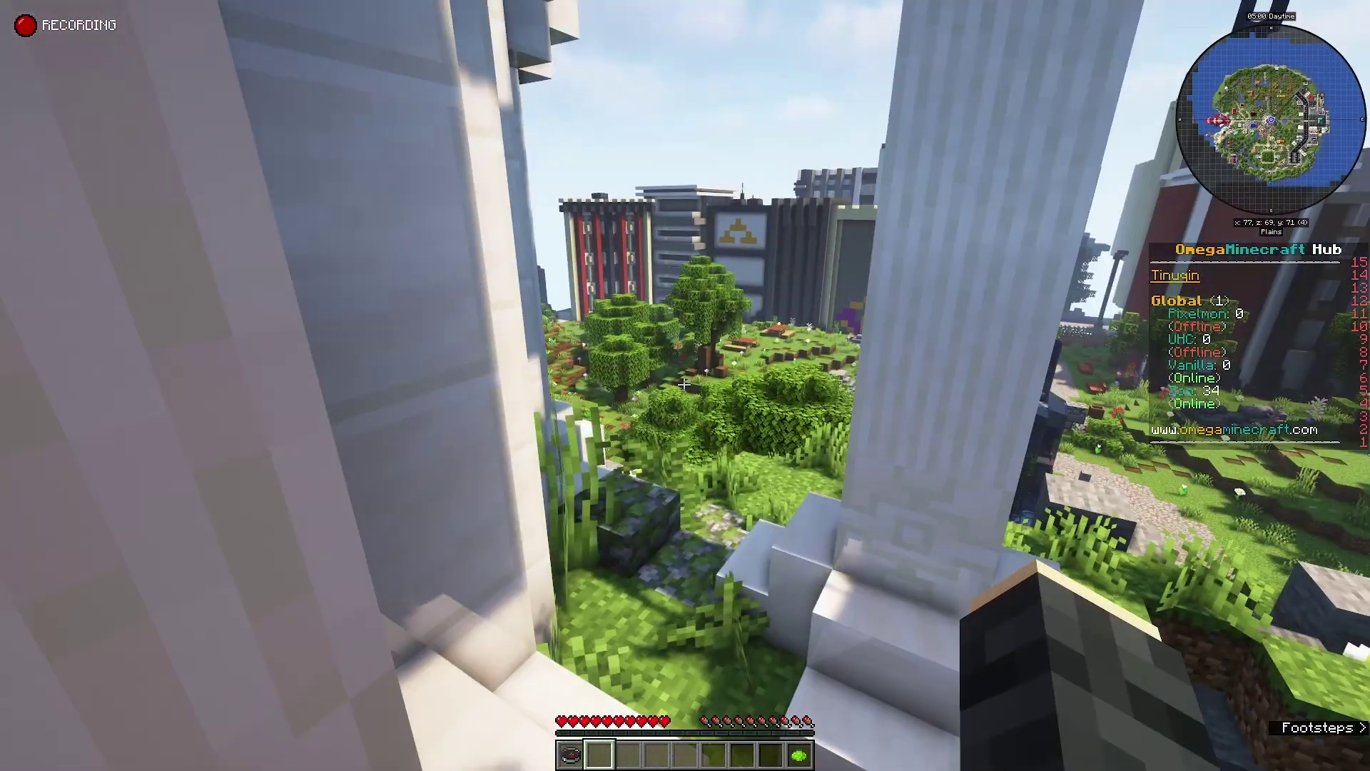
pyautogui.press('w')
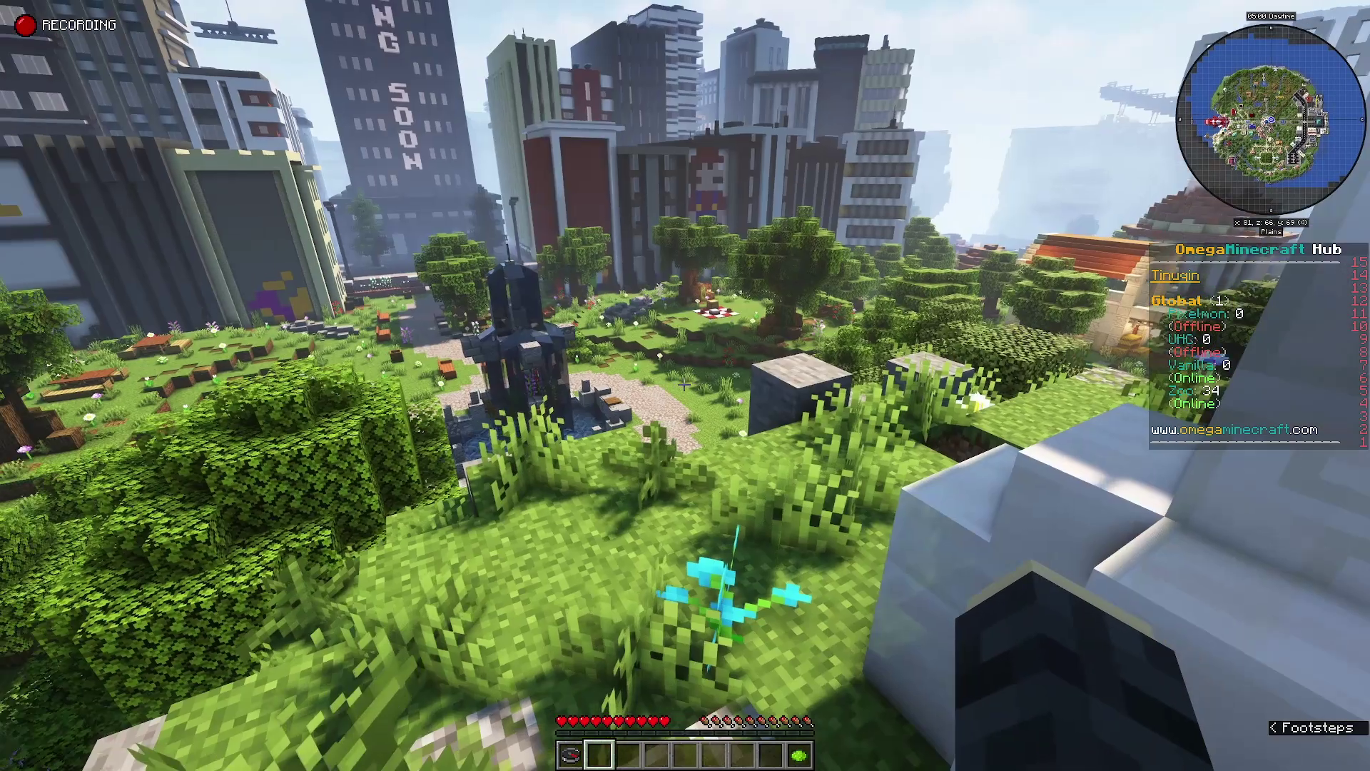
pyautogui.press('w')
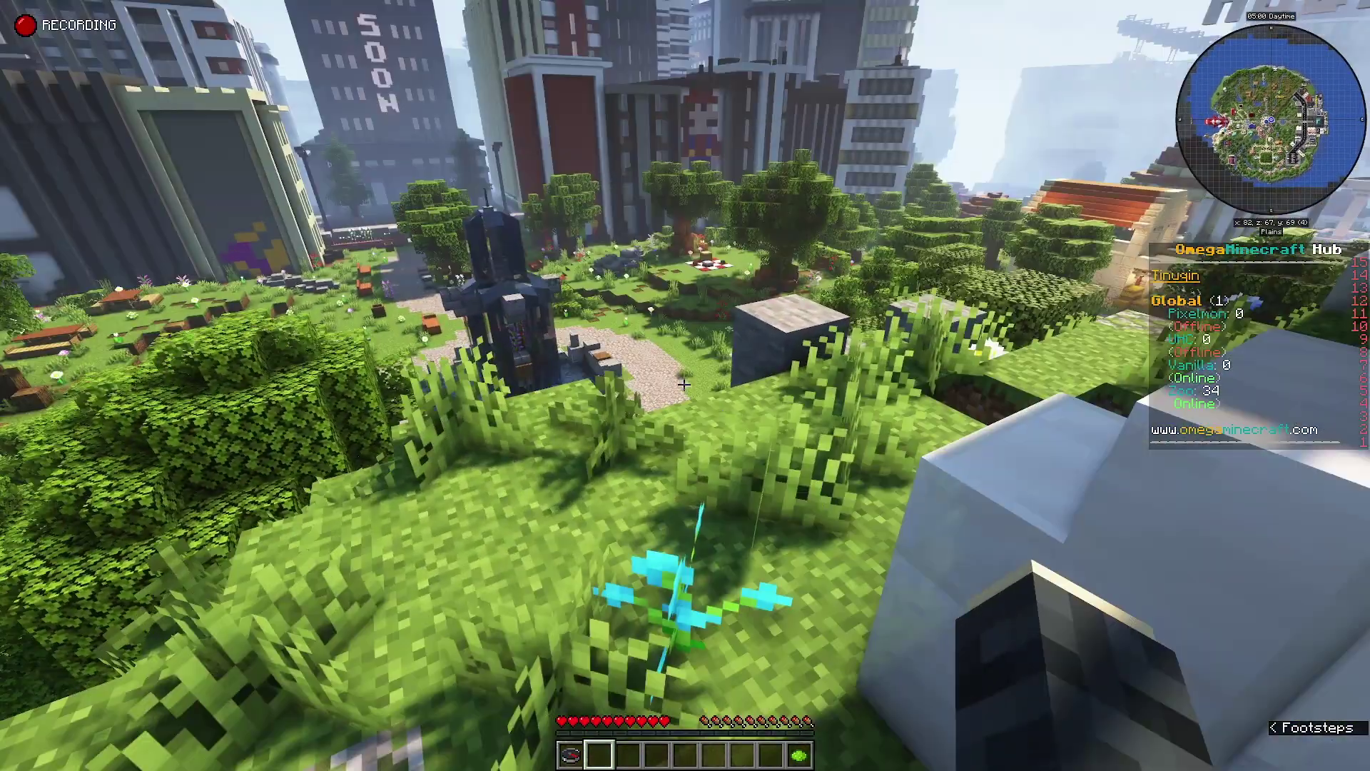
pyautogui.press('w')
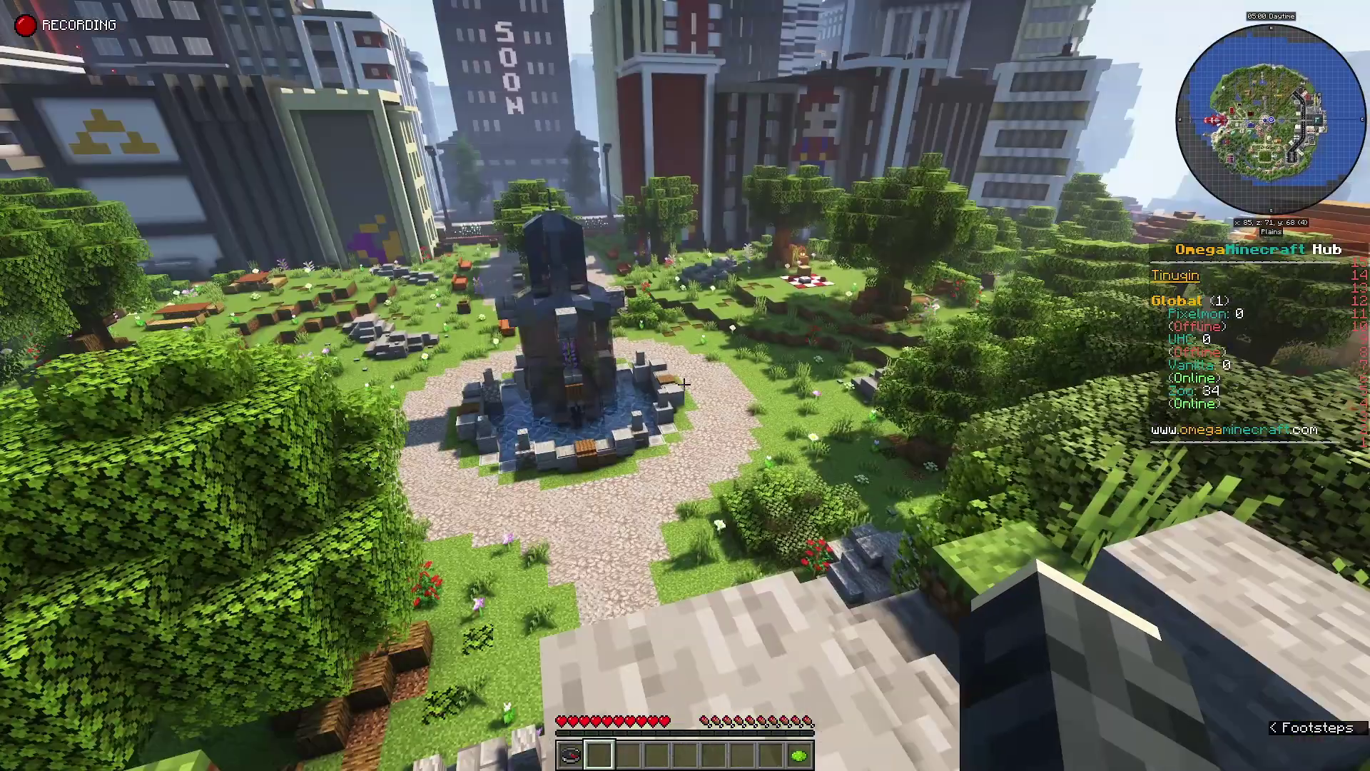
pyautogui.press('w')
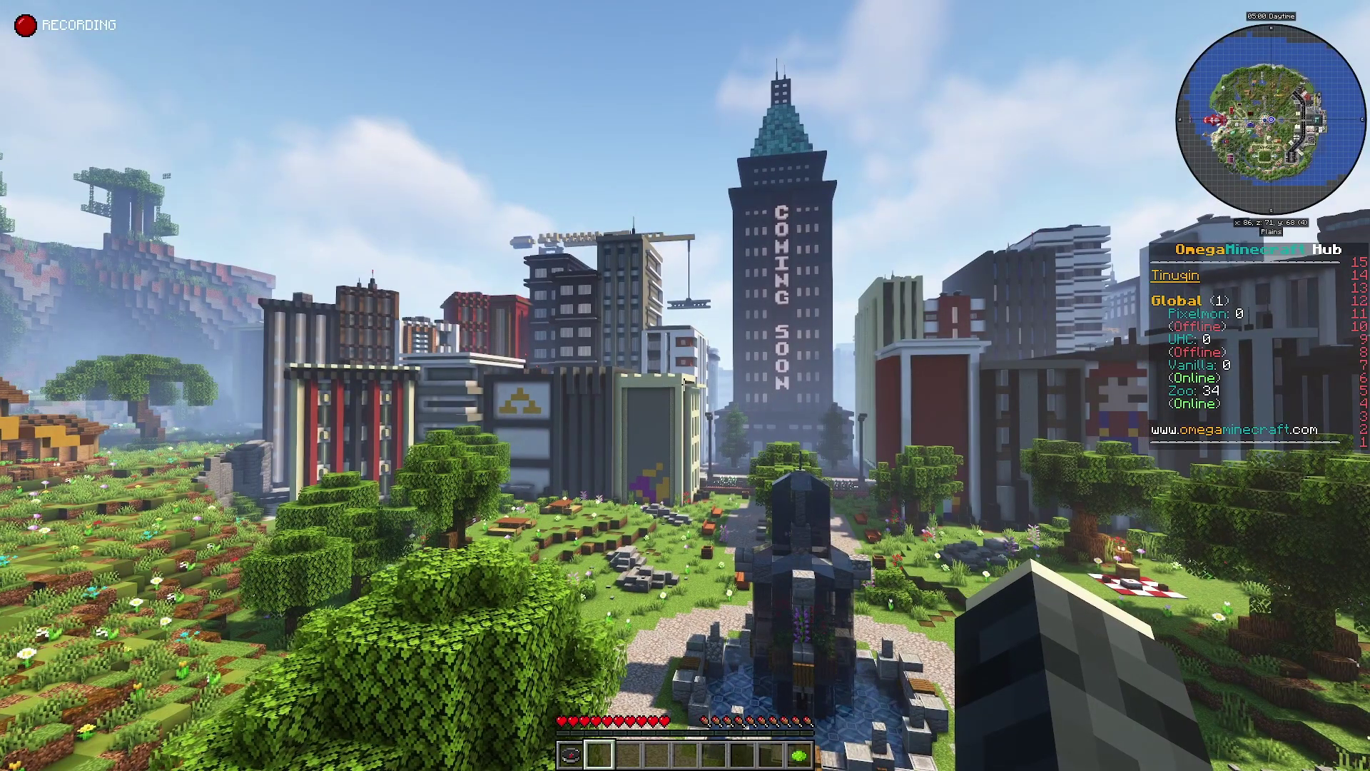
pyautogui.press('Escape')
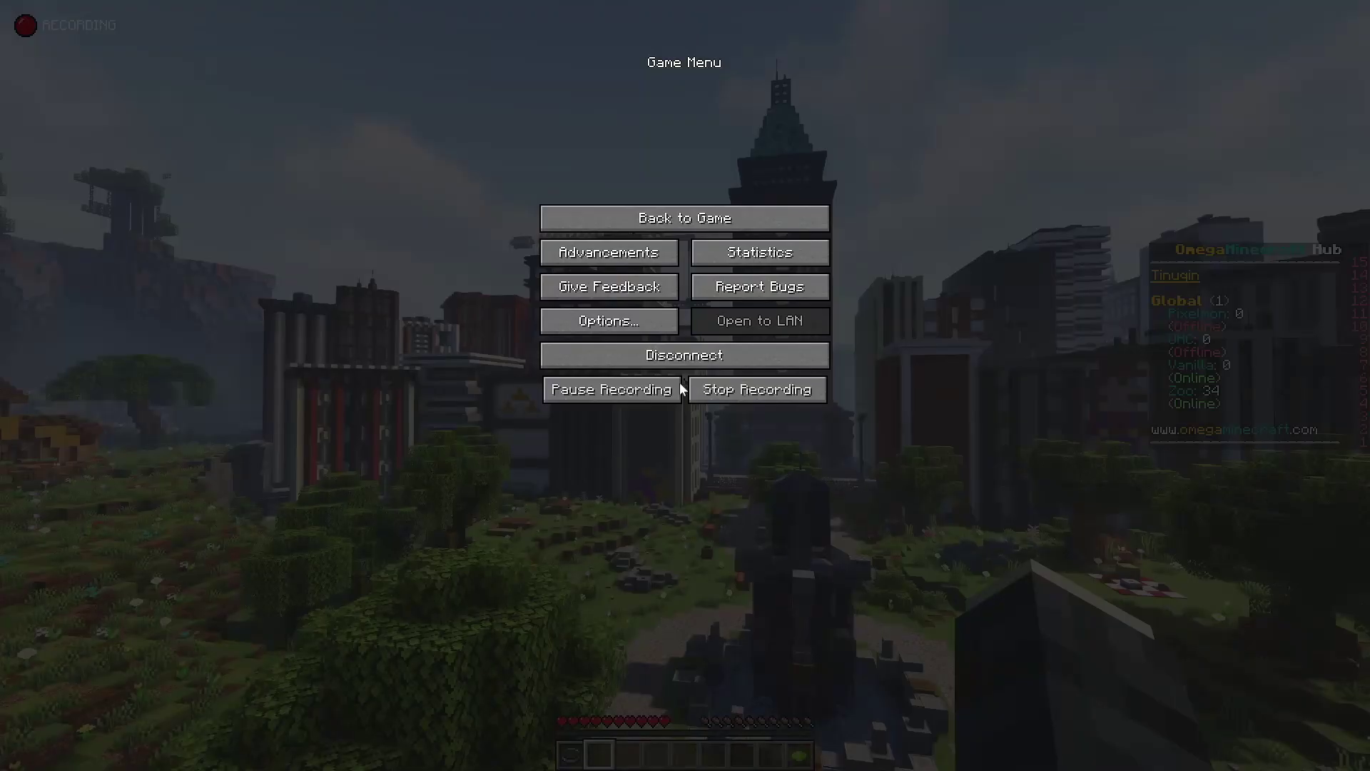
# - Set the shader pack to OFF under Video Settings and resume play in unshaded lighting
pyautogui.click(618, 316)
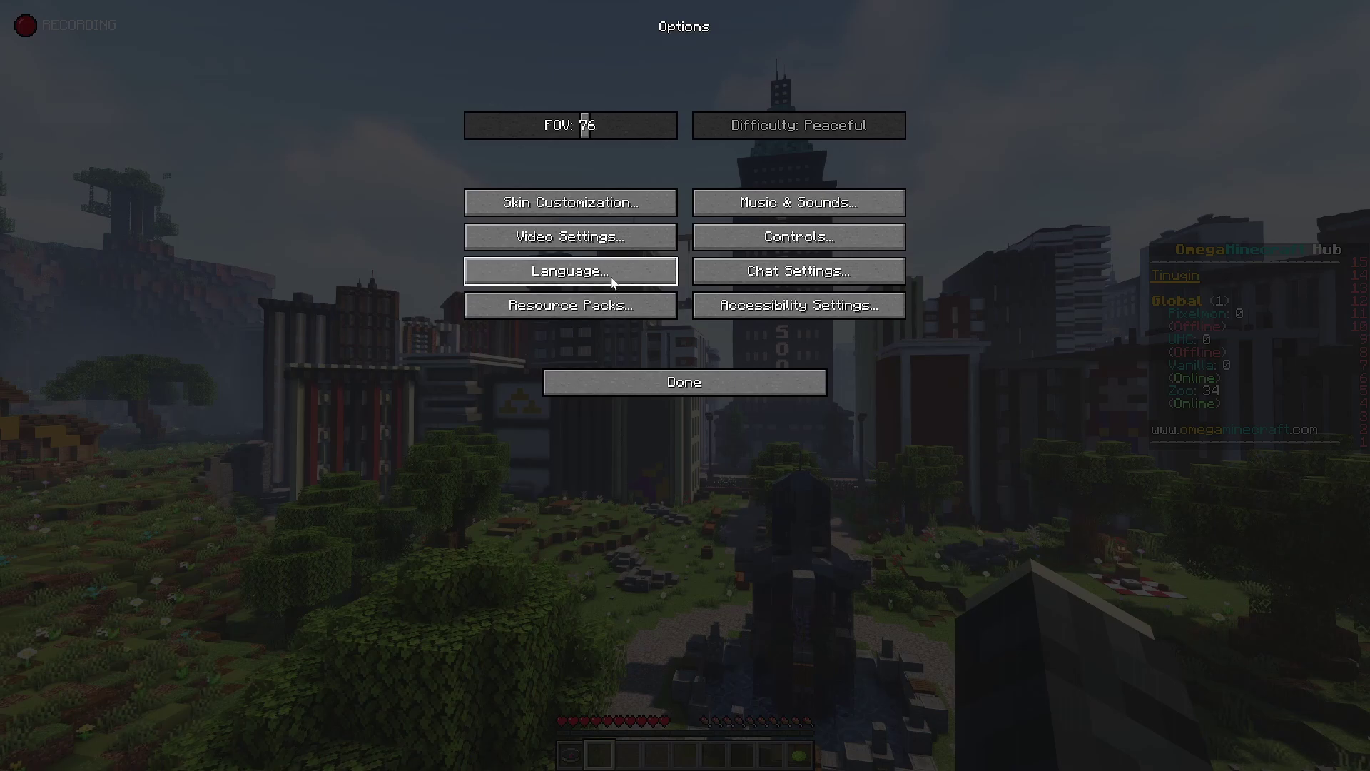
pyautogui.click(649, 236)
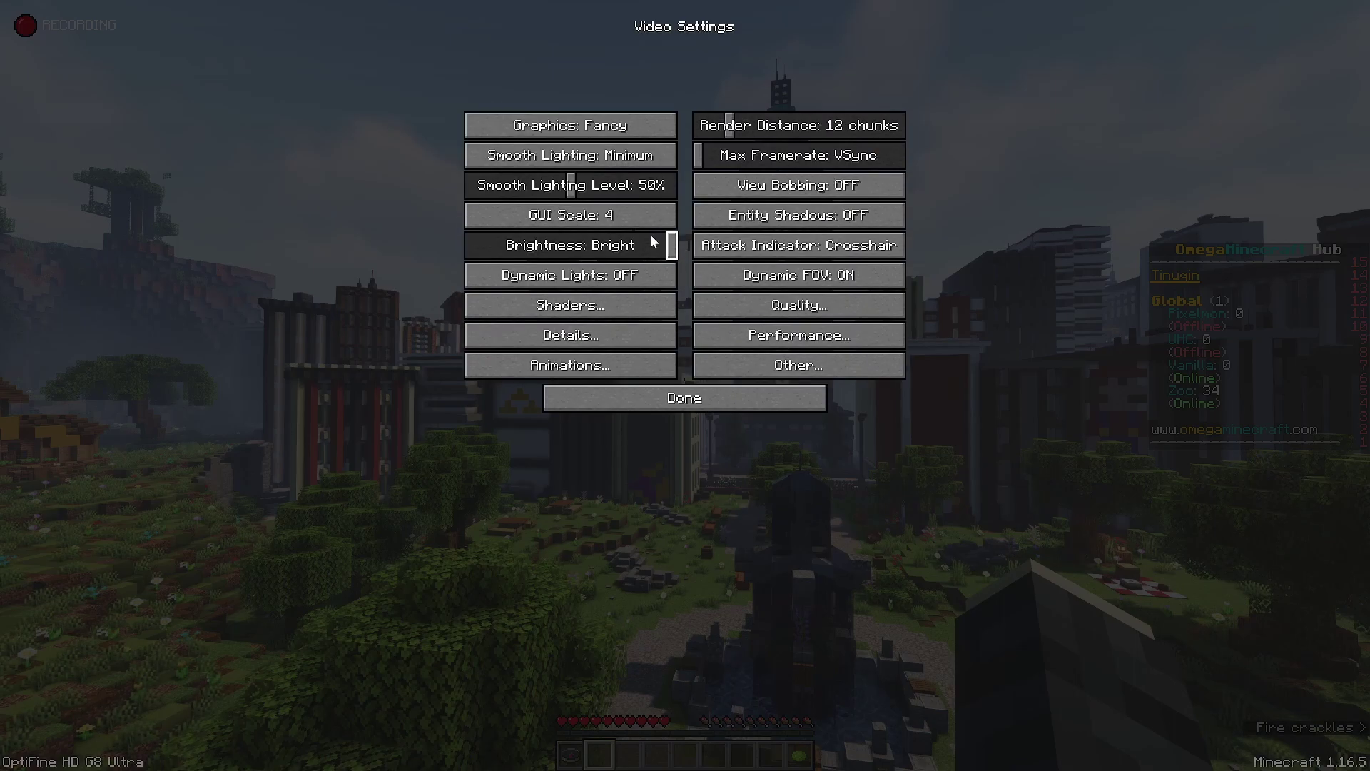
pyautogui.click(584, 311)
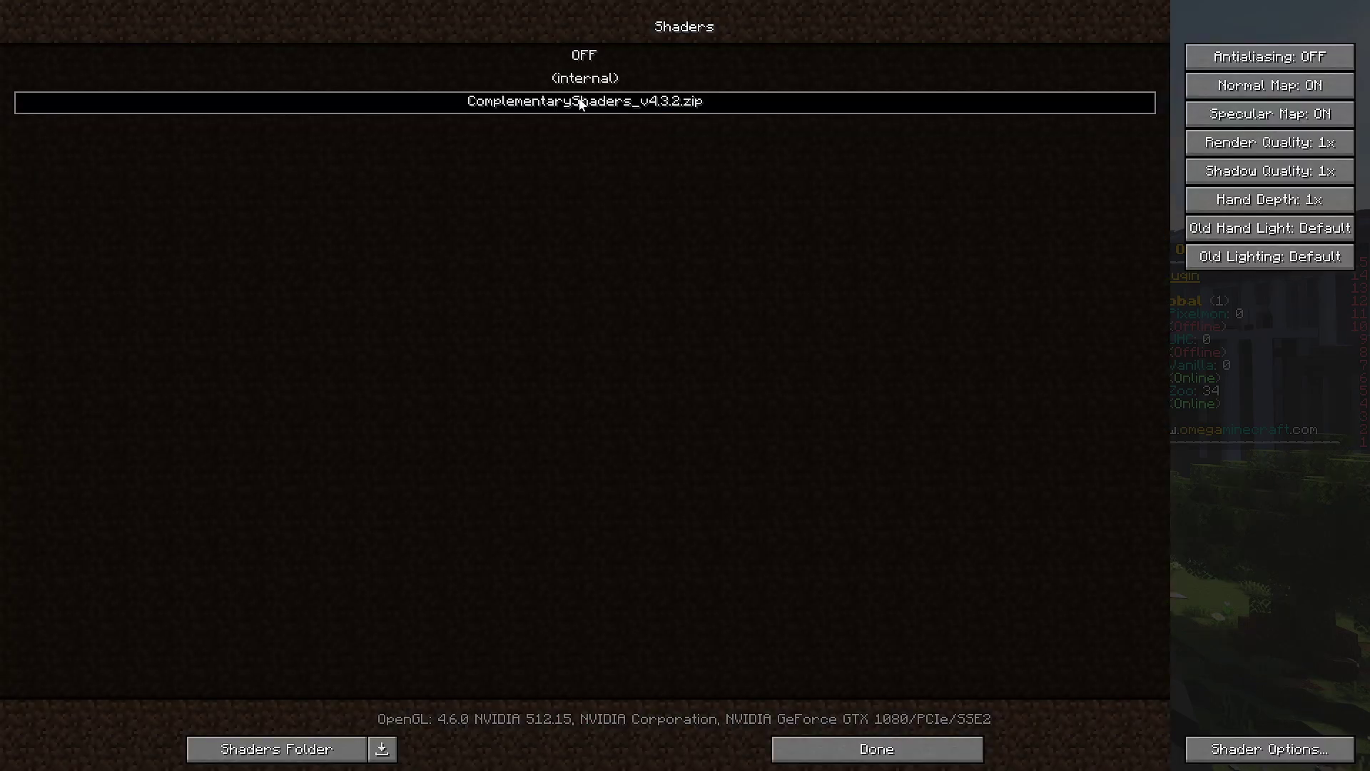
pyautogui.click(584, 55)
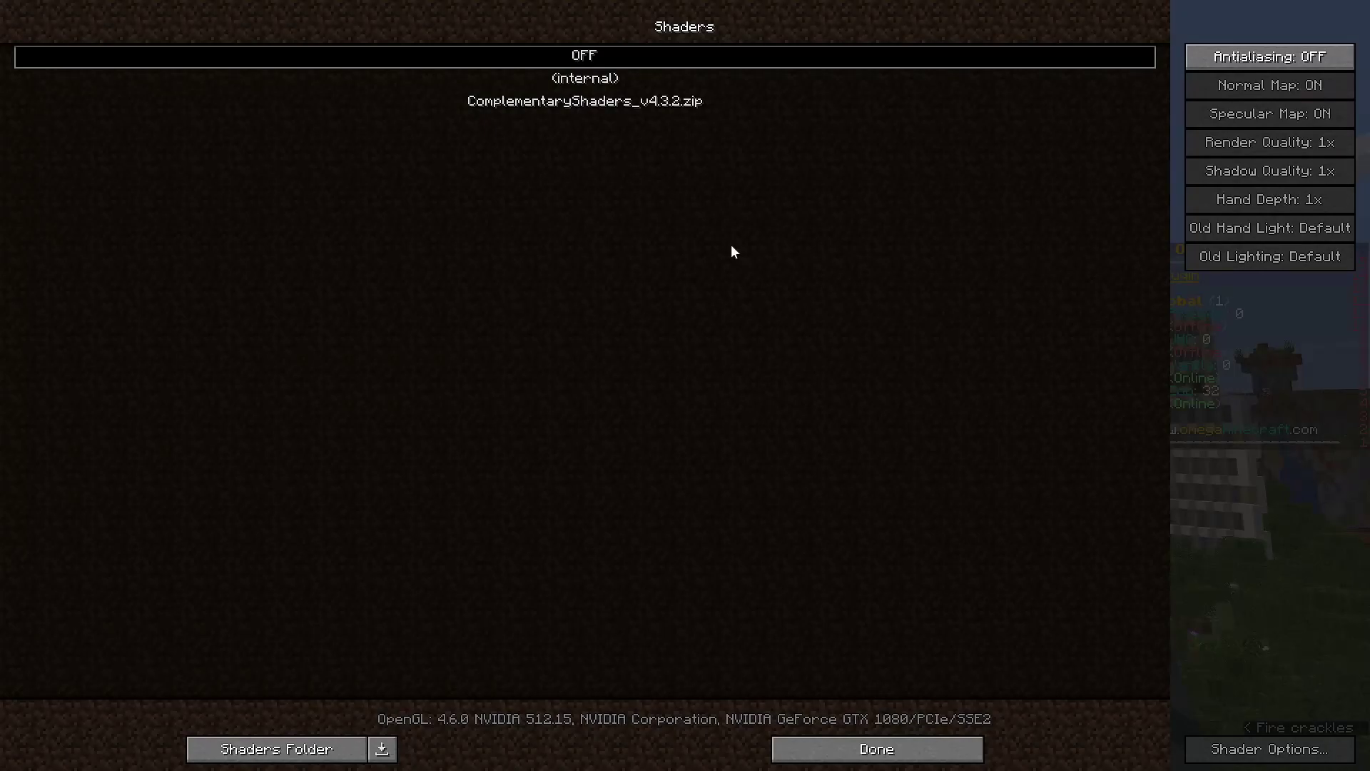
pyautogui.click(882, 755)
pyautogui.click(742, 400)
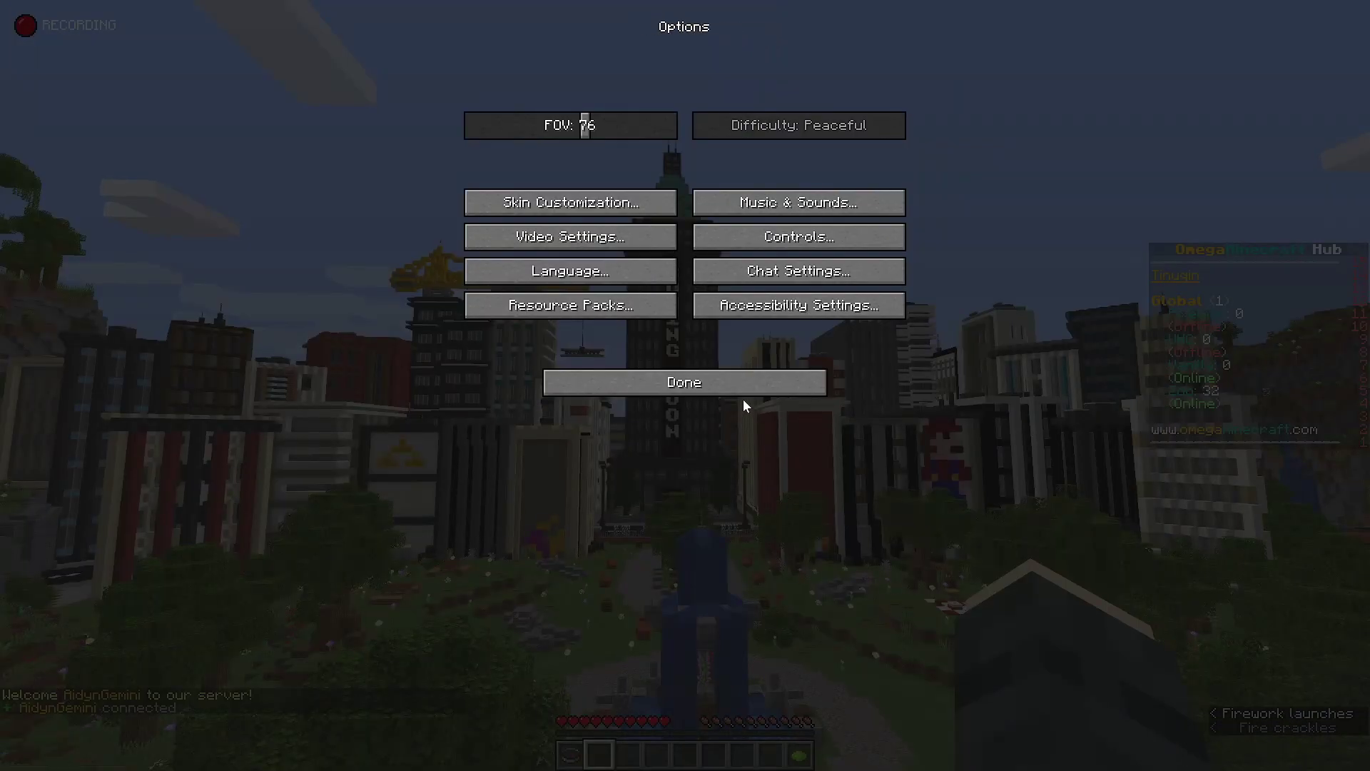
pyautogui.click(743, 398)
pyautogui.press('Escape')
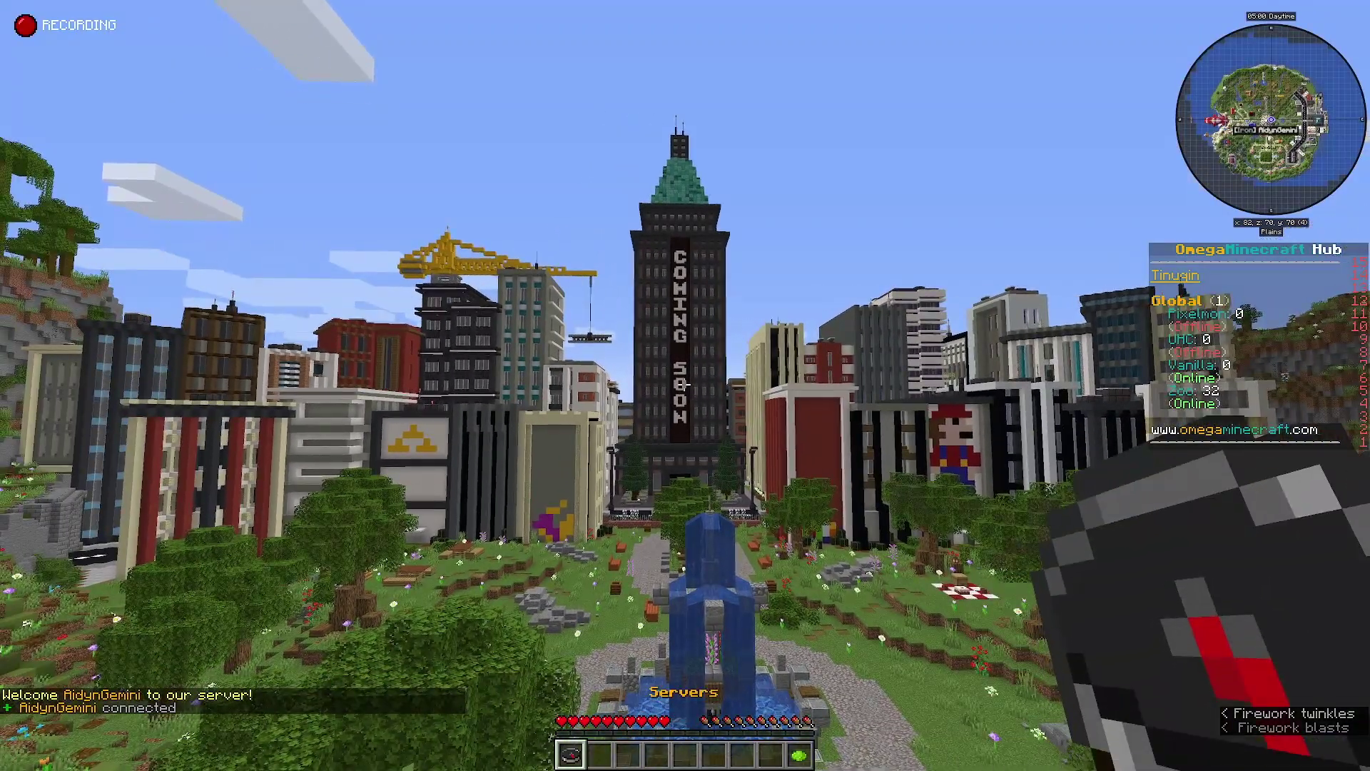
# - Join the Zoo Server from the compass menu, add an event marker, then pause the game
pyautogui.rightClick(685, 385)
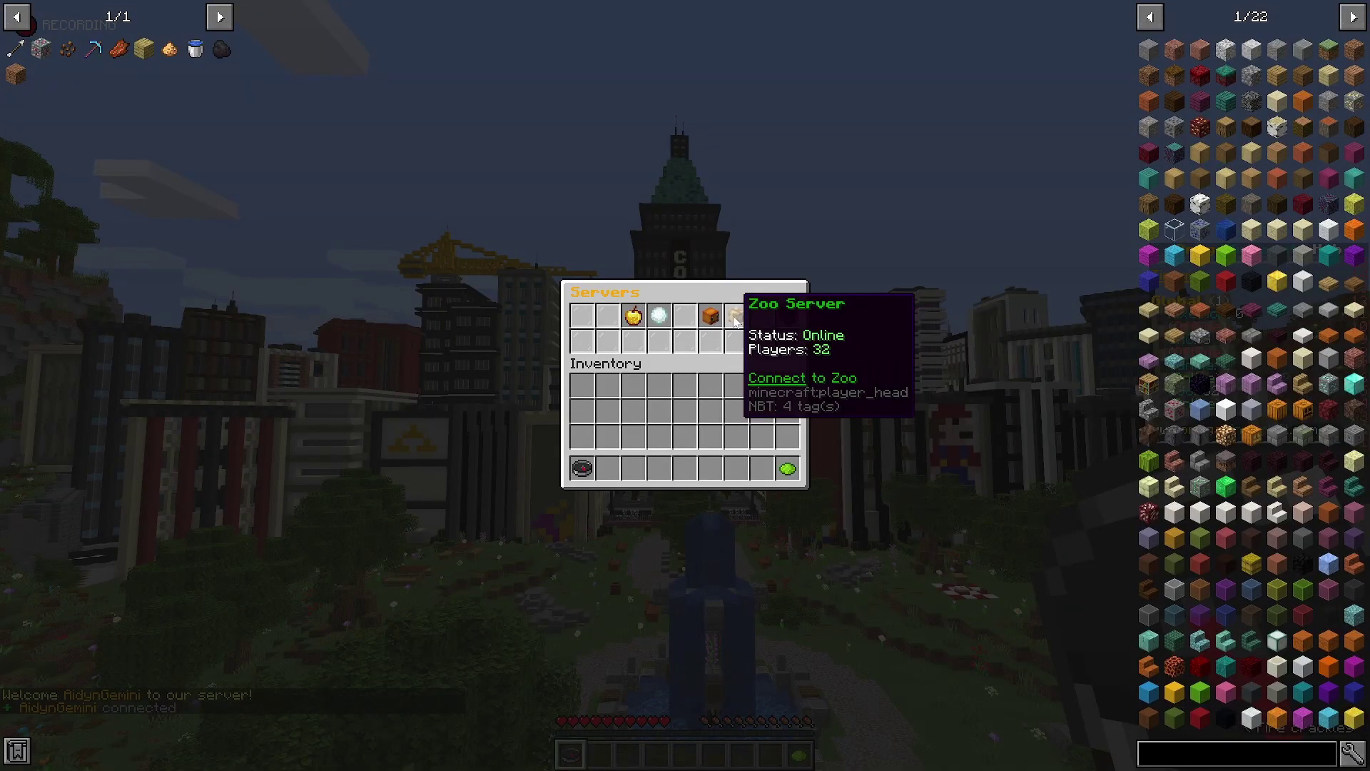
pyautogui.click(736, 320)
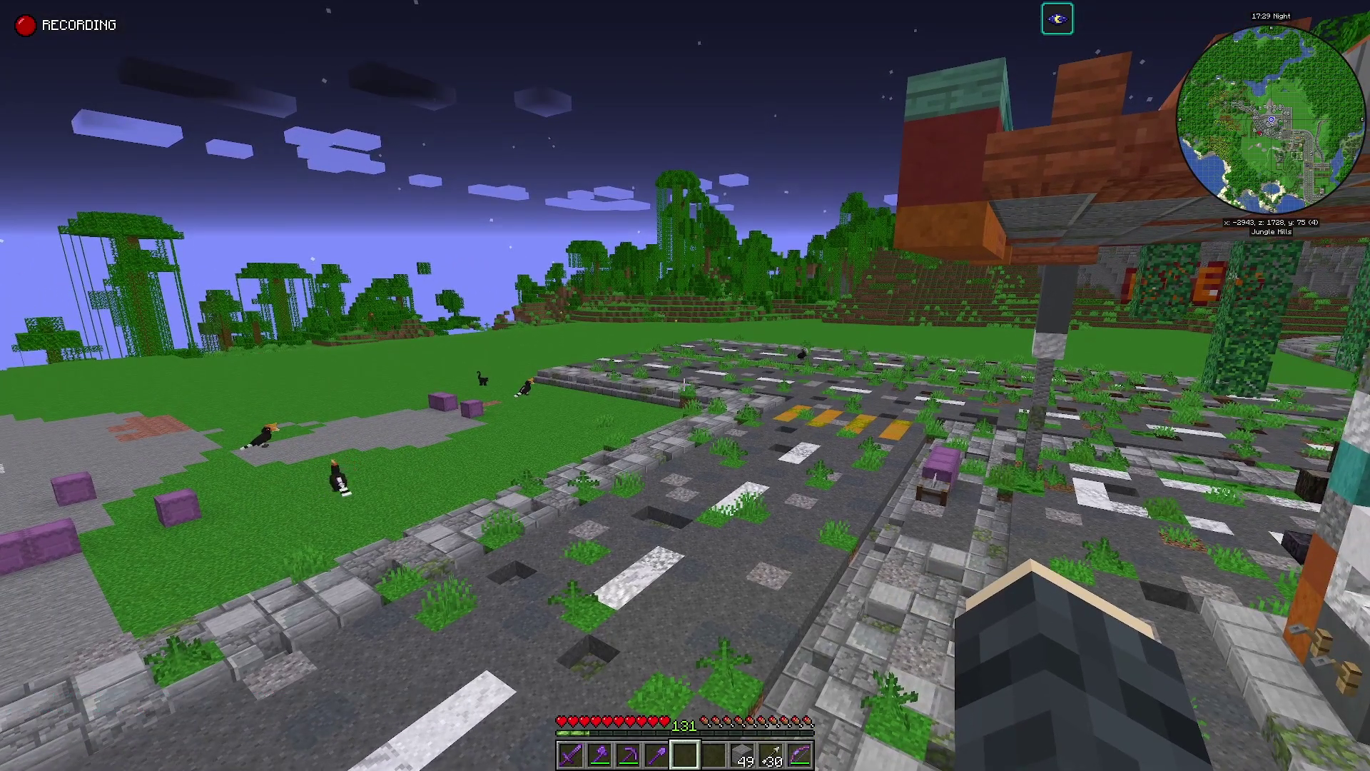
pyautogui.press('m')
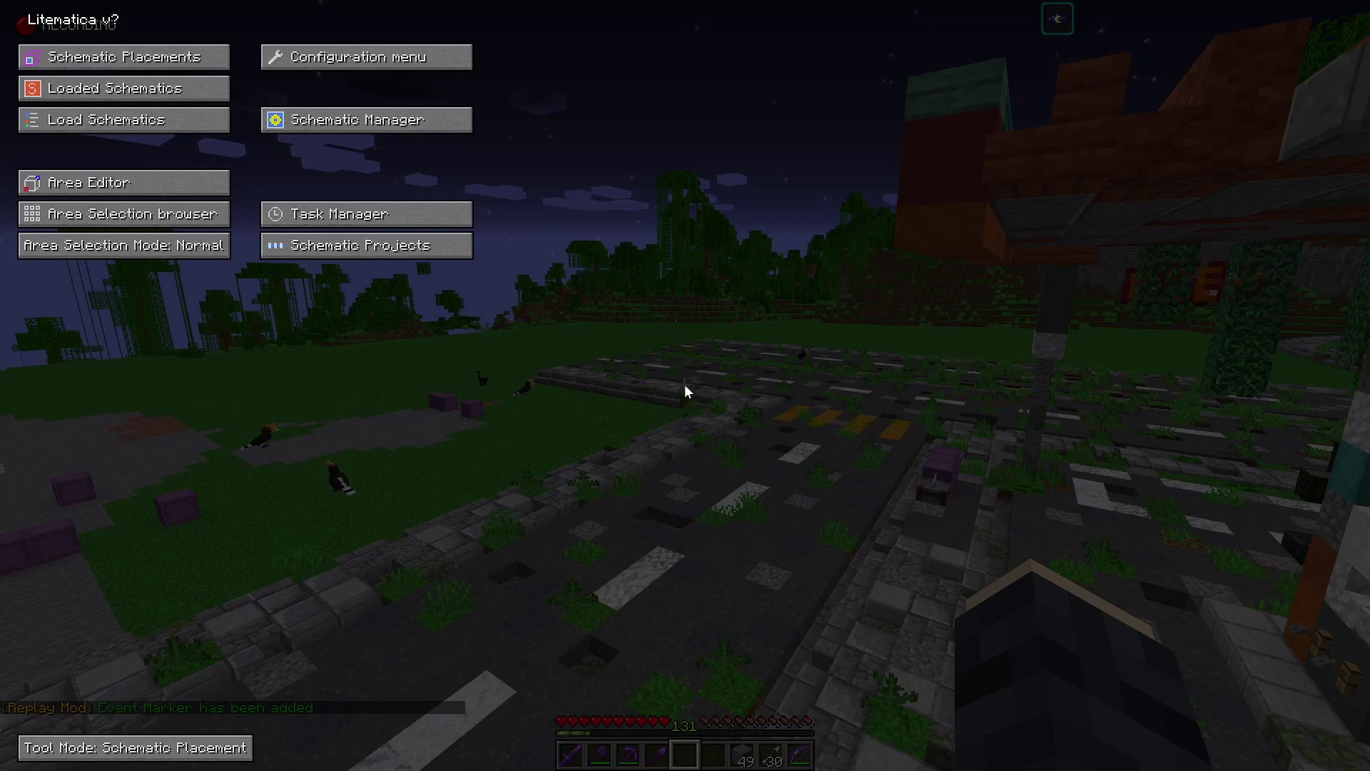
pyautogui.press('Escape')
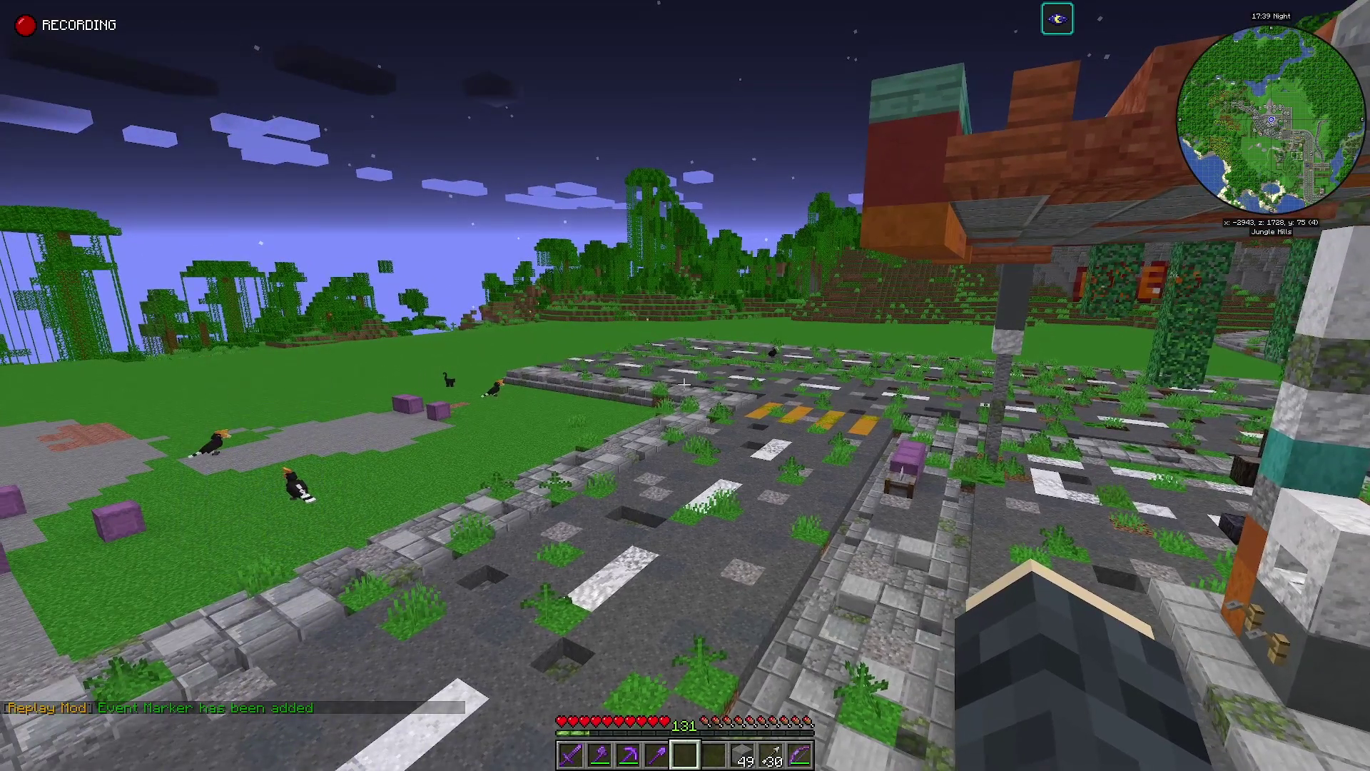
pyautogui.press('Escape')
# - Bind Replay Mod's Add Event Marker to N and Capture Thumbnail to O, then return to the game
pyautogui.click(649, 325)
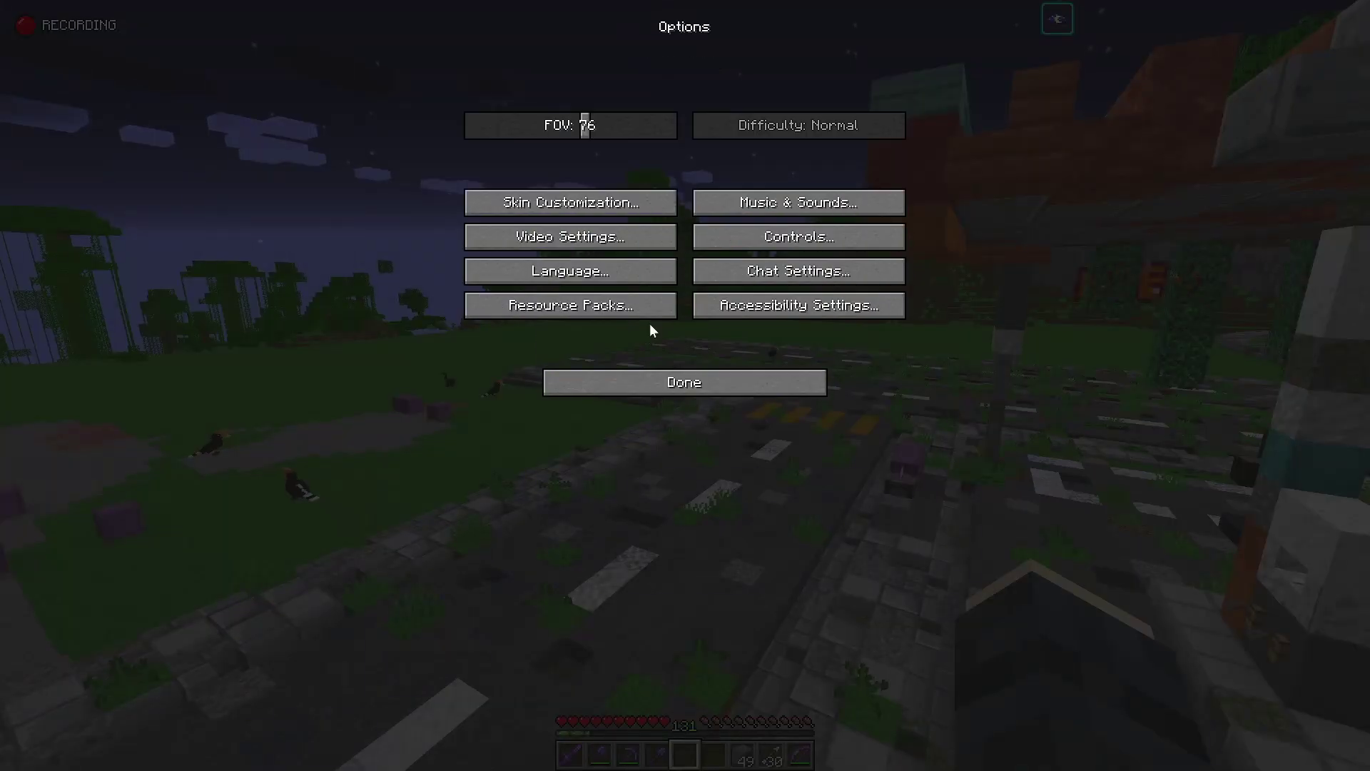
pyautogui.click(837, 239)
pyautogui.scroll(-20, 832, 333)
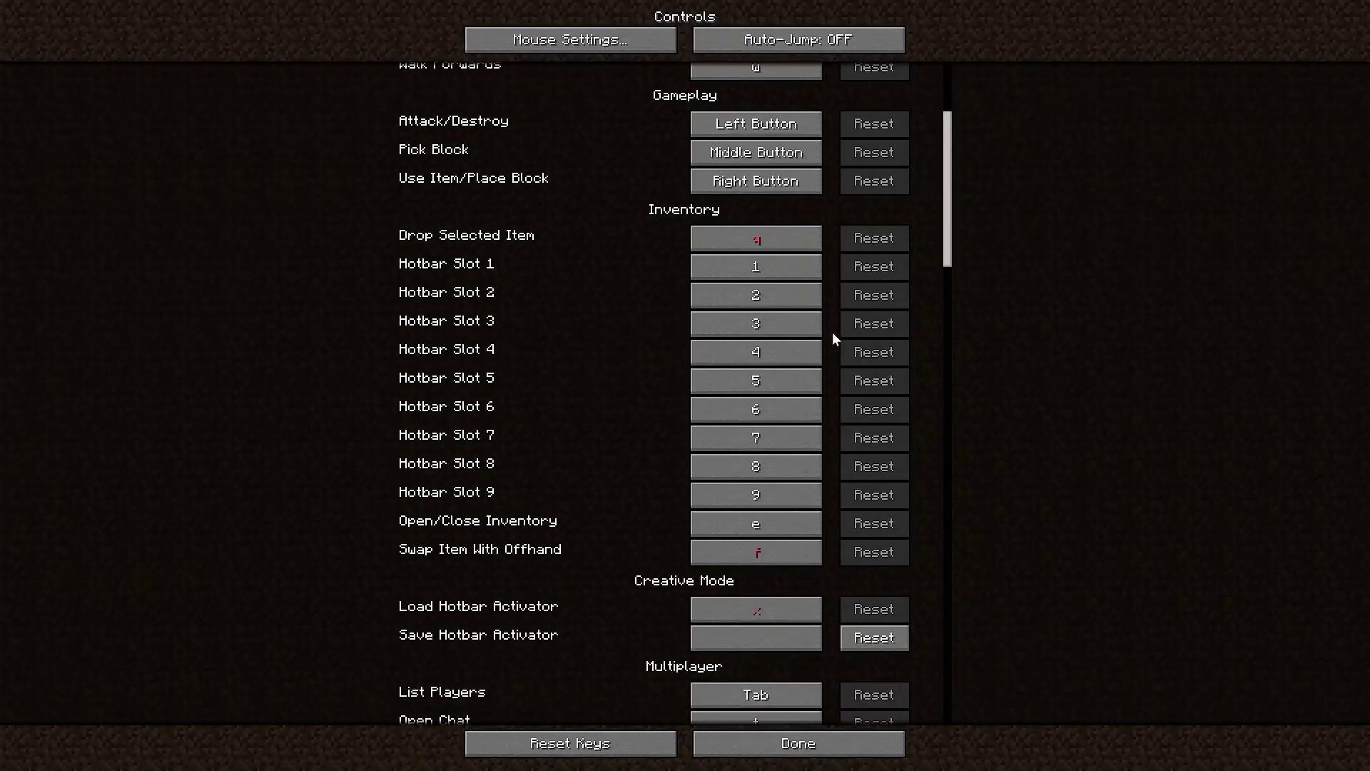
pyautogui.scroll(-20, 834, 336)
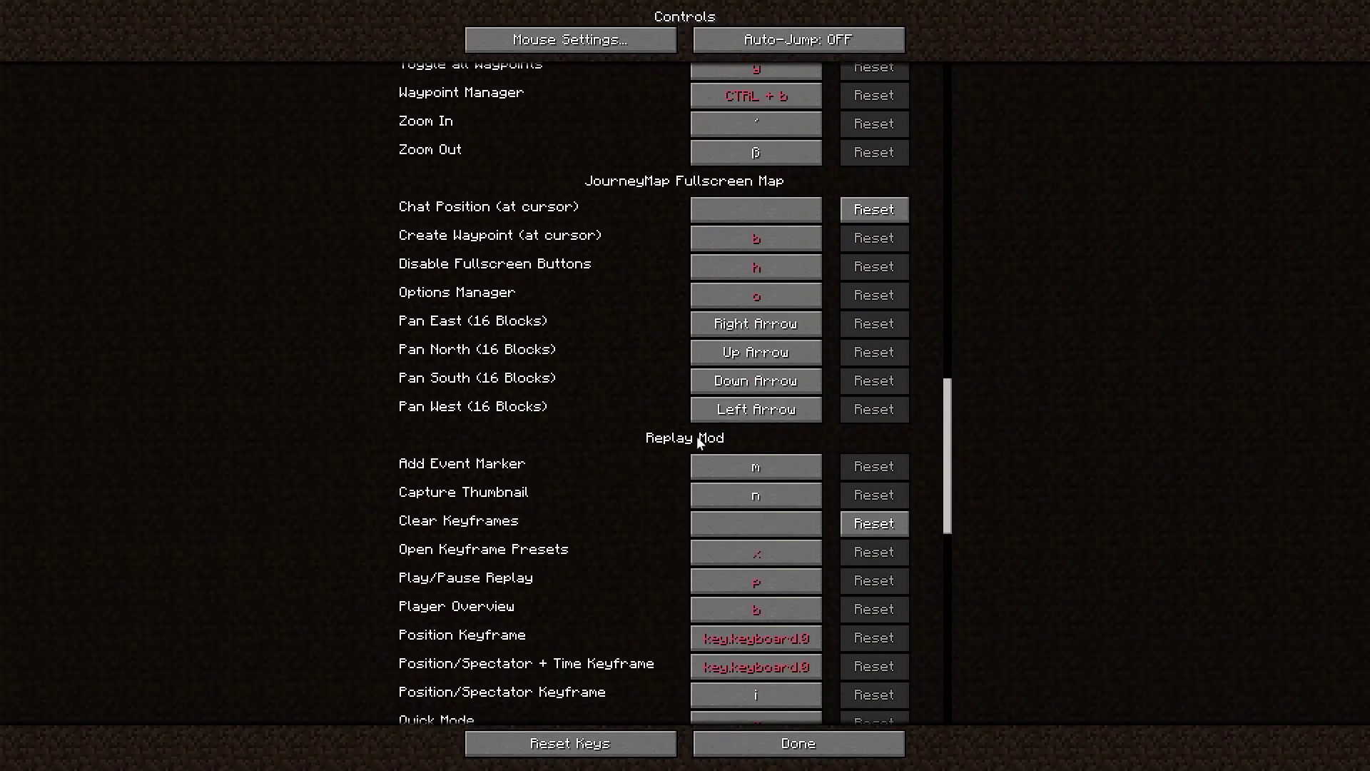
pyautogui.scroll(-4, 627, 439)
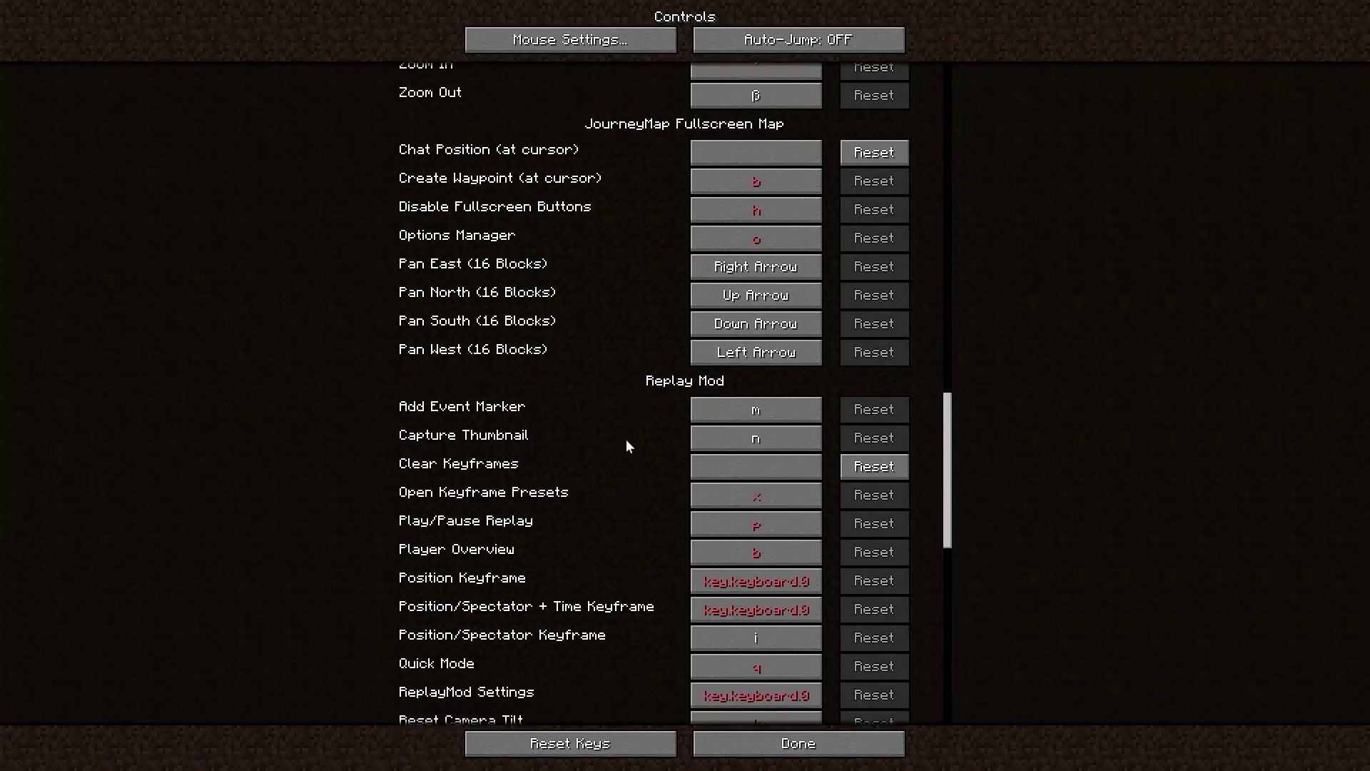
pyautogui.click(761, 414)
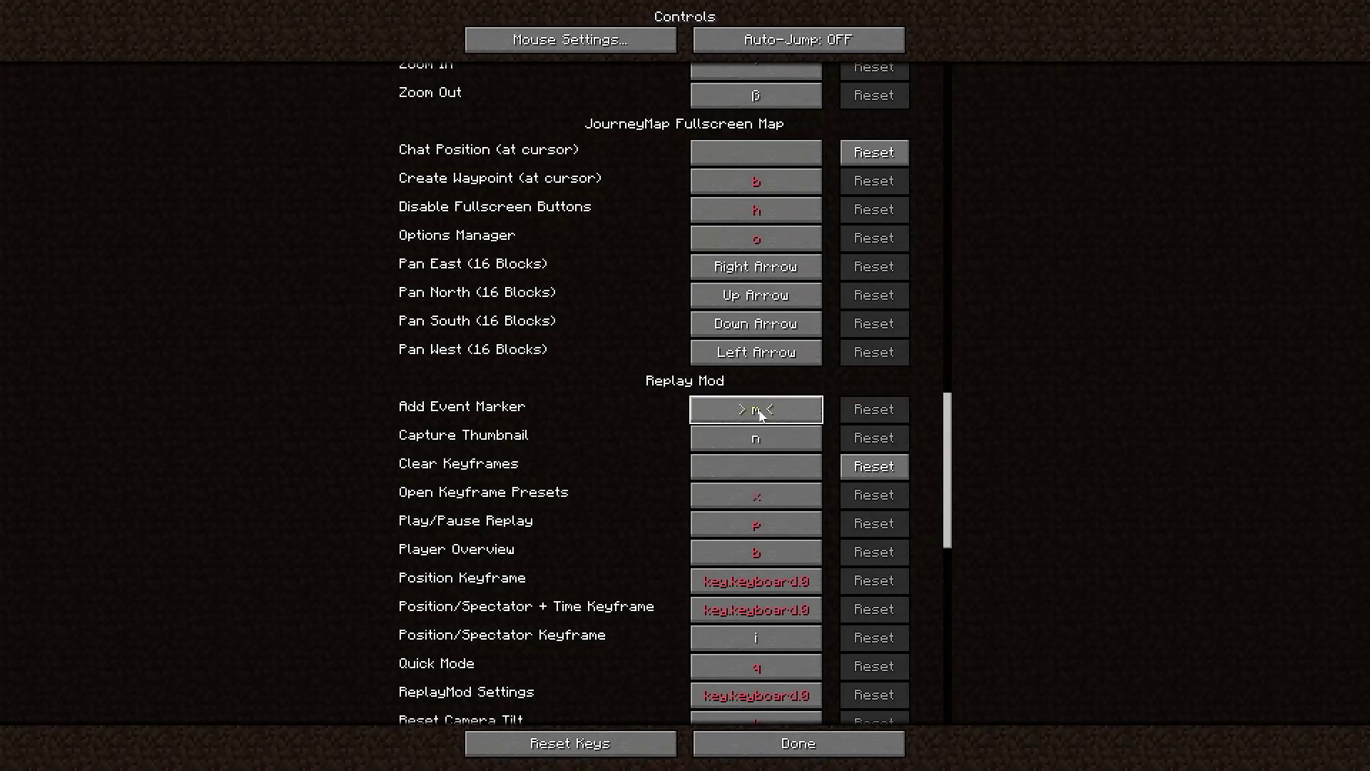
pyautogui.press('n')
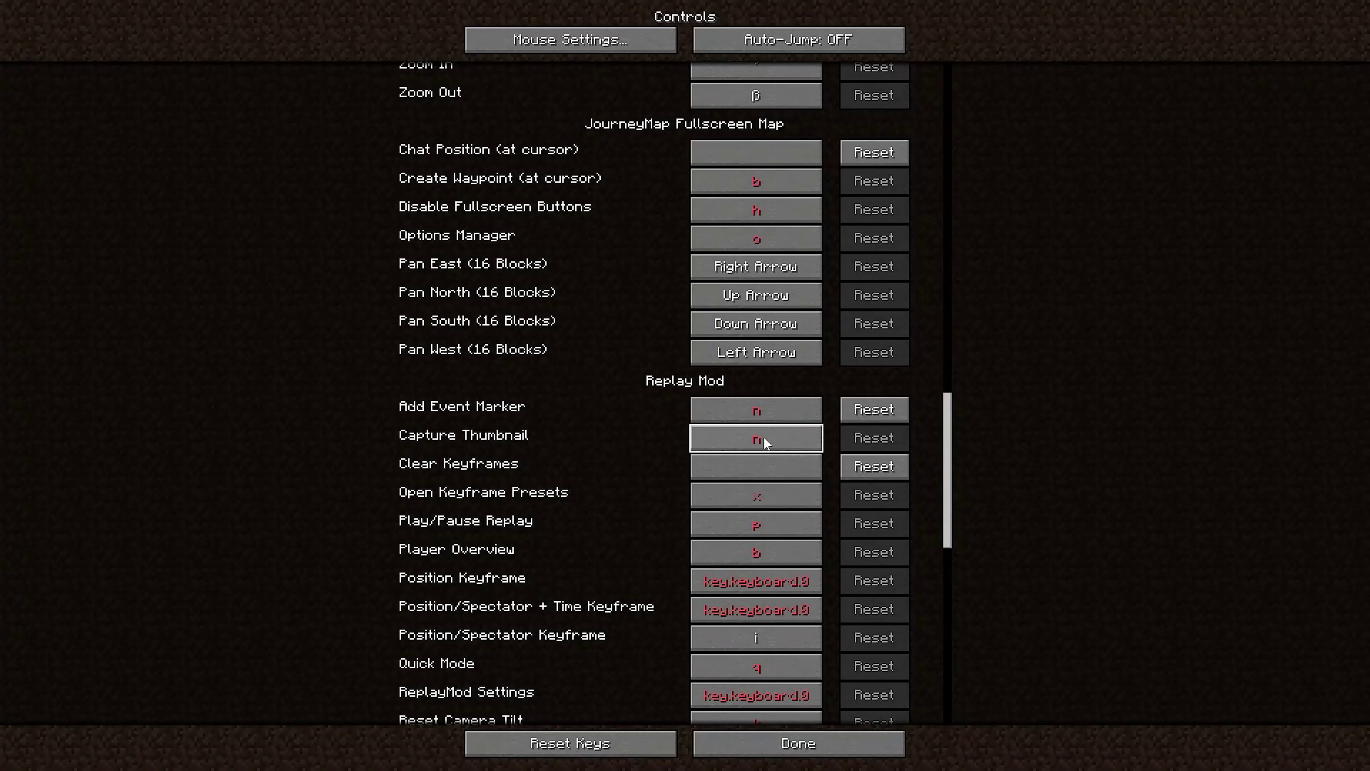
pyautogui.click(767, 442)
pyautogui.press('o')
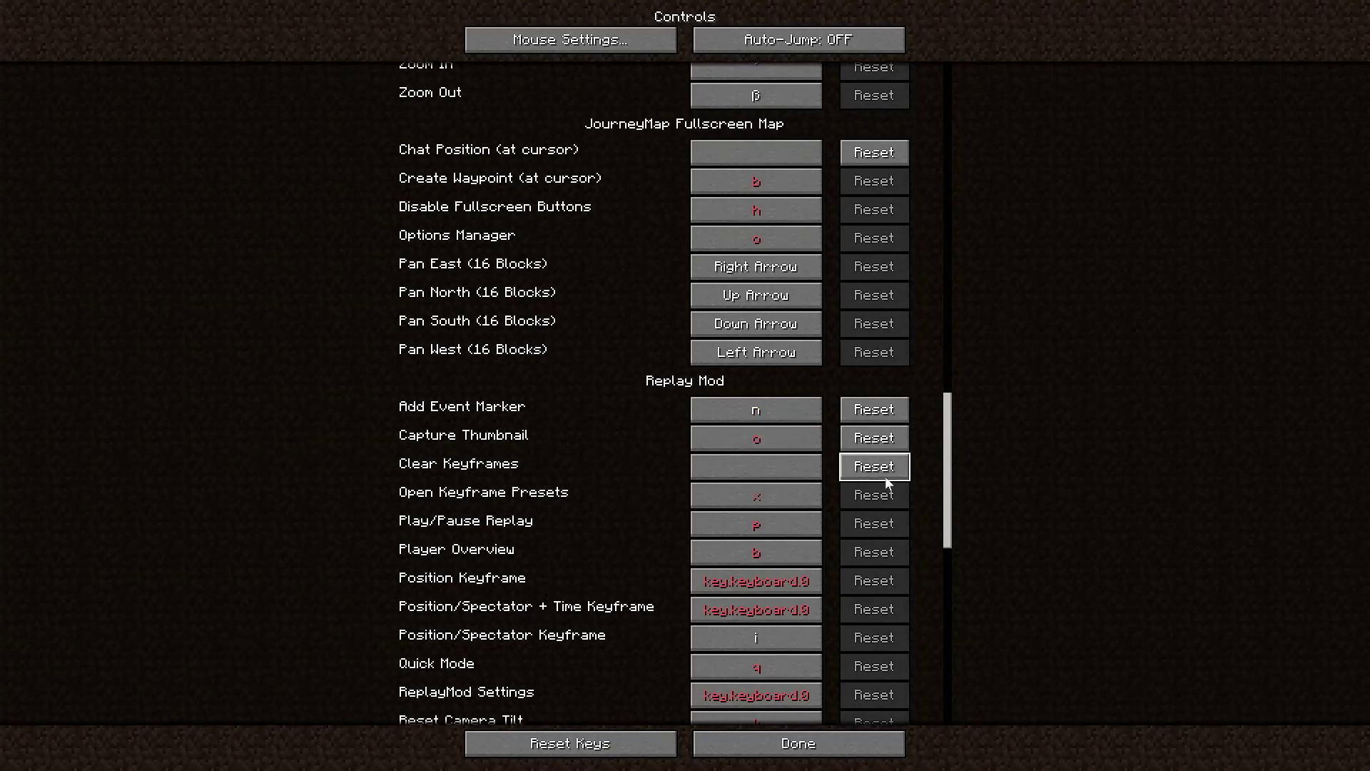
pyautogui.click(807, 749)
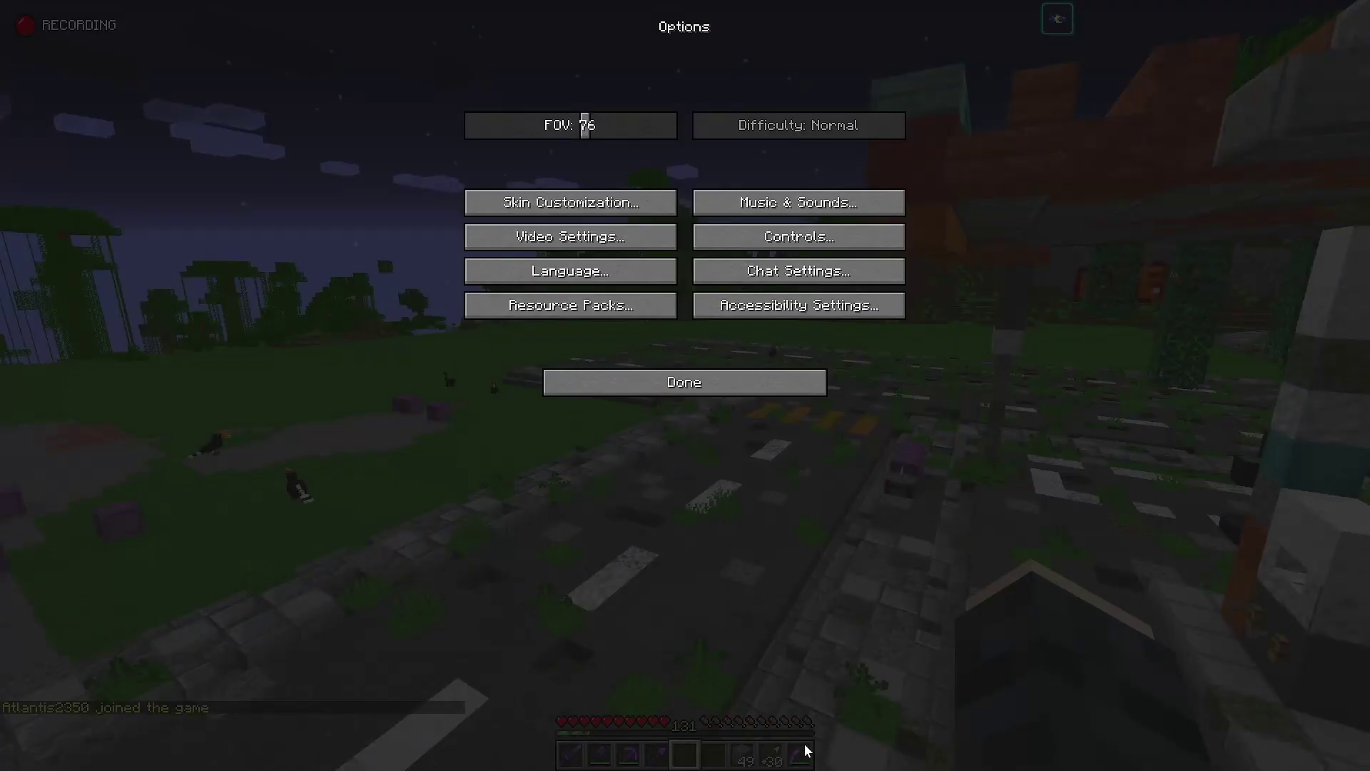
pyautogui.press('Escape')
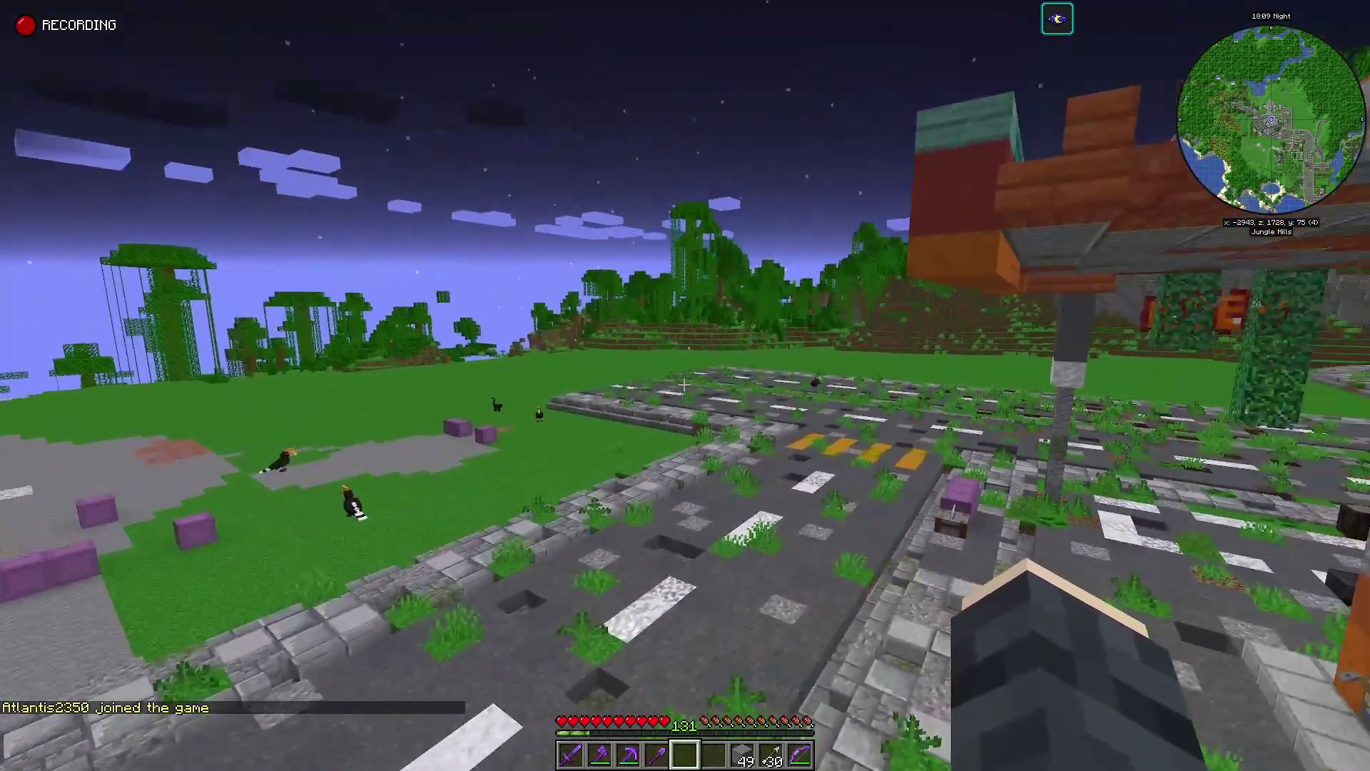
# - Add two event markers, then pause and resume the Replay Mod recording
pyautogui.press('m')
pyautogui.press('m')
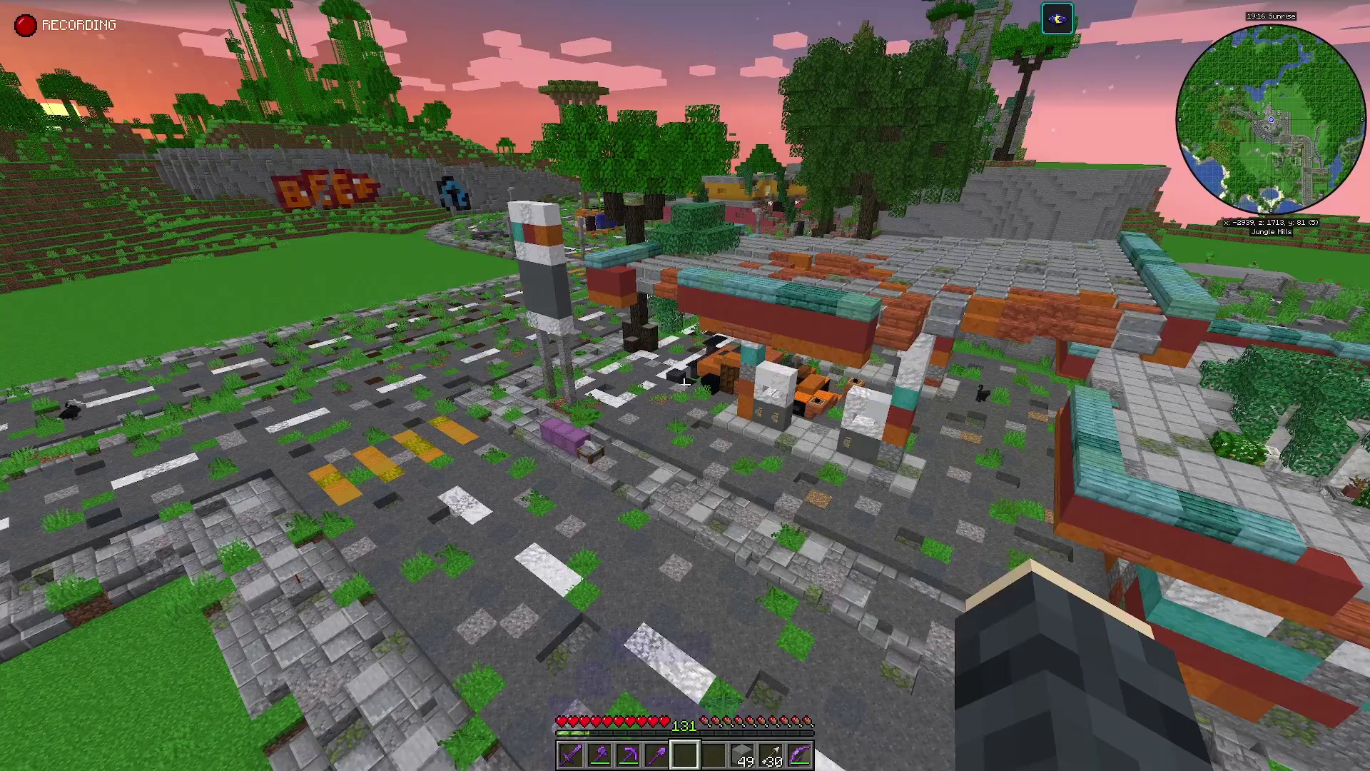
pyautogui.press('Escape')
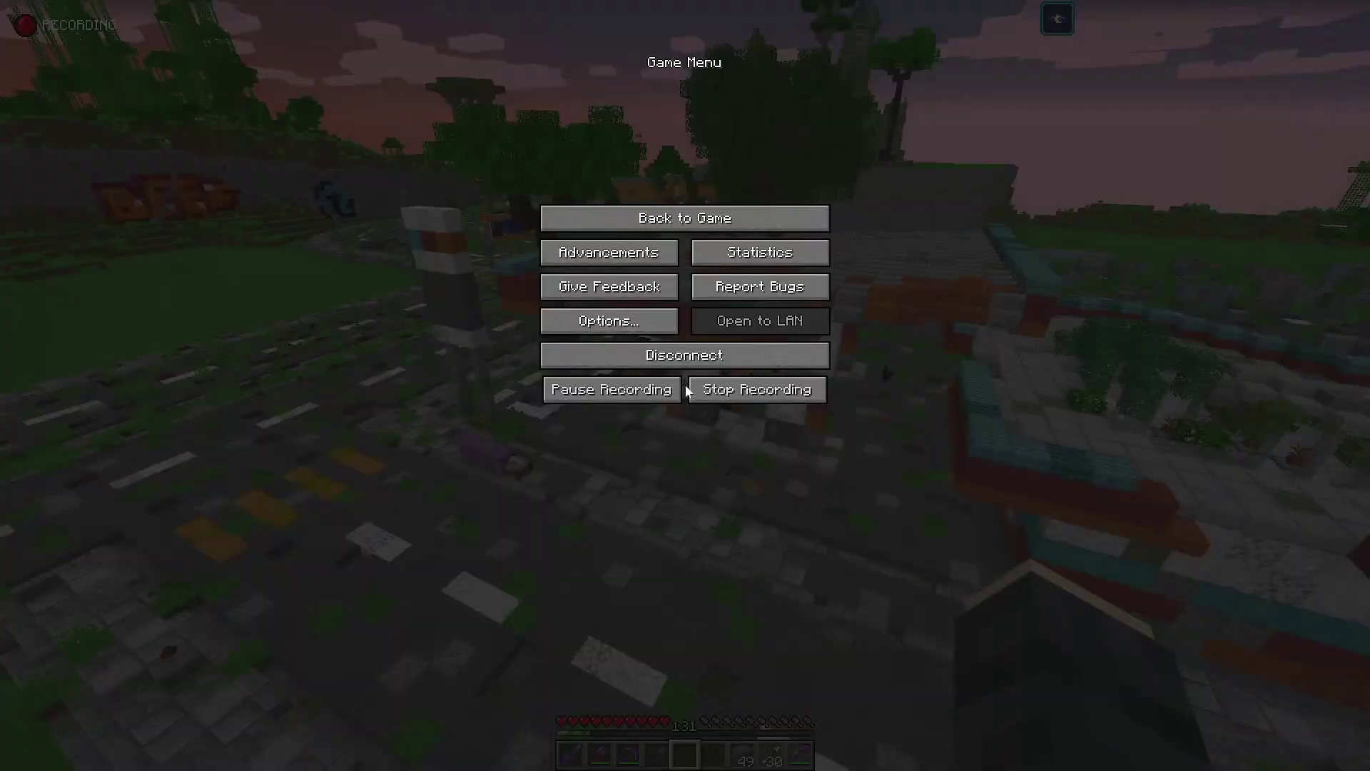
pyautogui.click(620, 398)
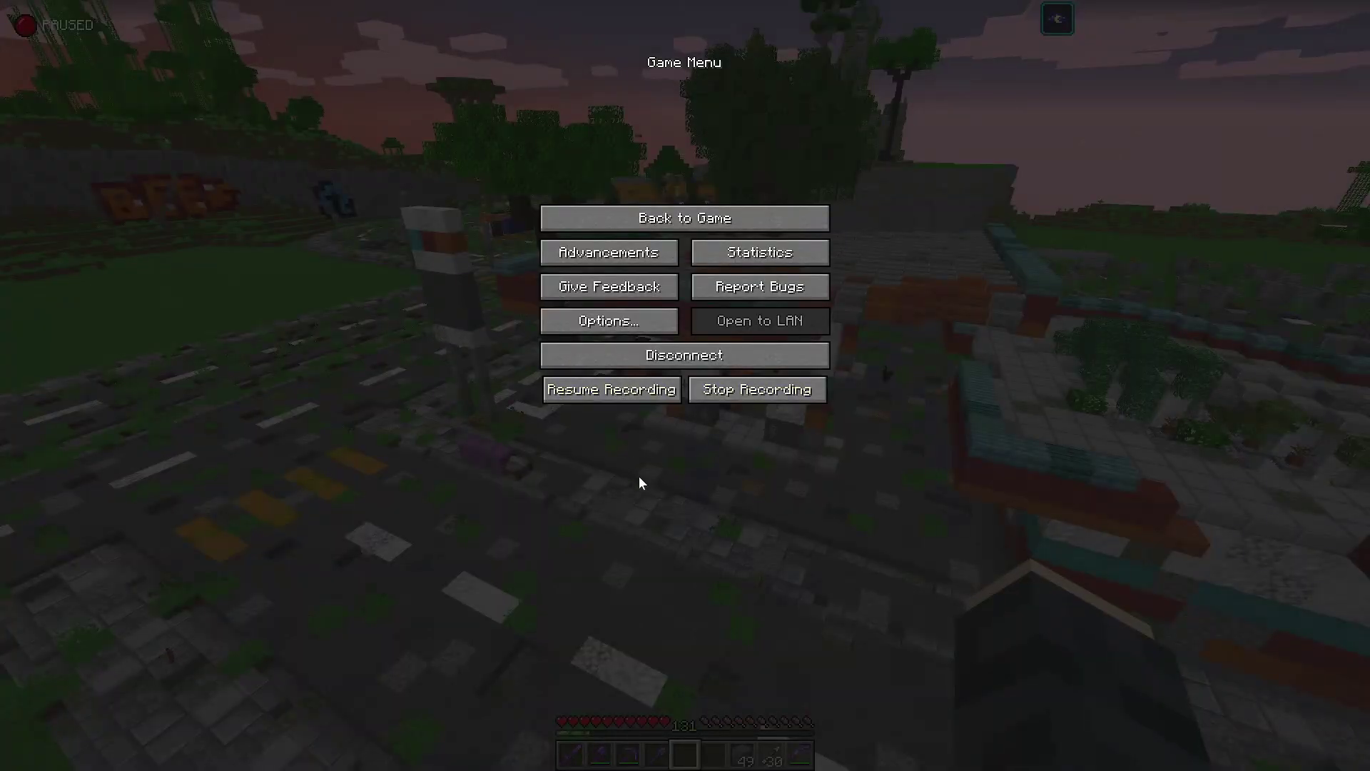
pyautogui.click(628, 391)
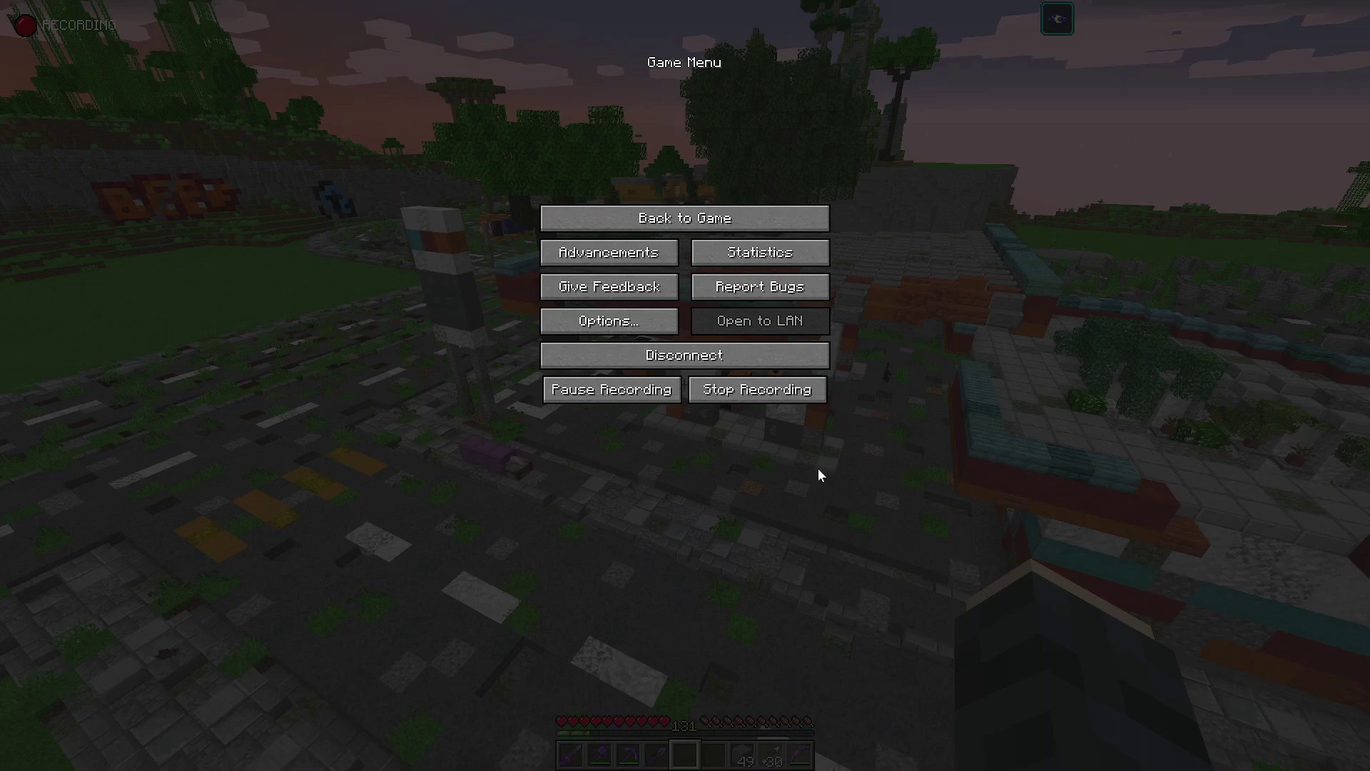
pyautogui.press('Escape')
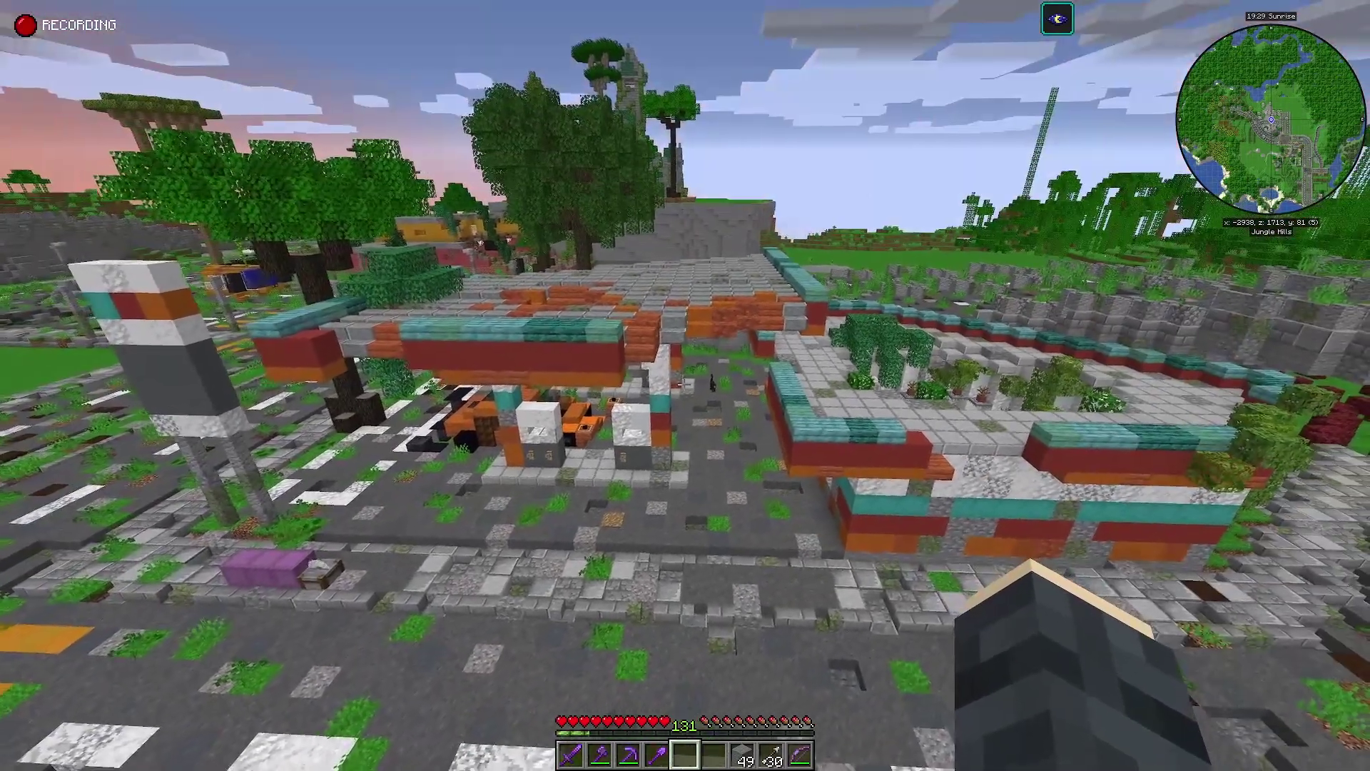
# - Walk up to the gas station, then along the road past the grass field
pyautogui.press('w')
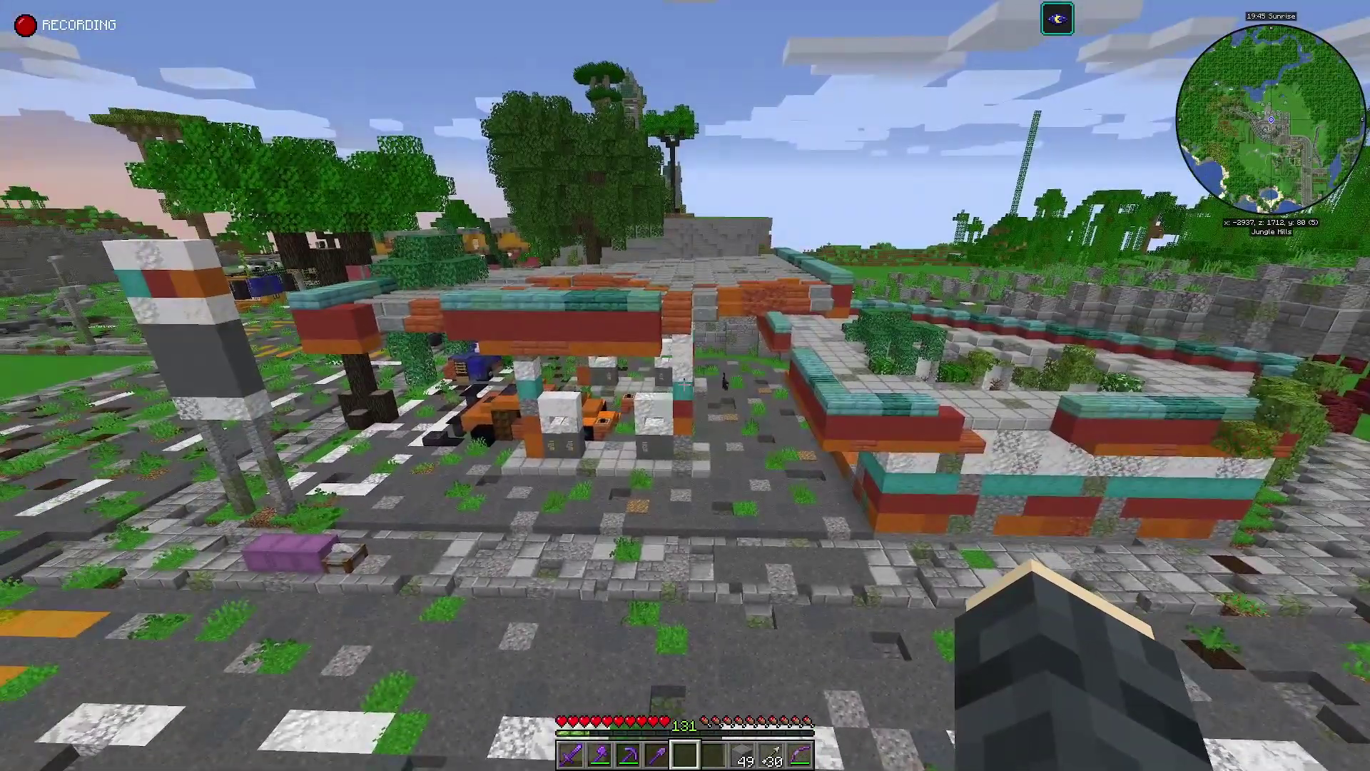
pyautogui.press('w')
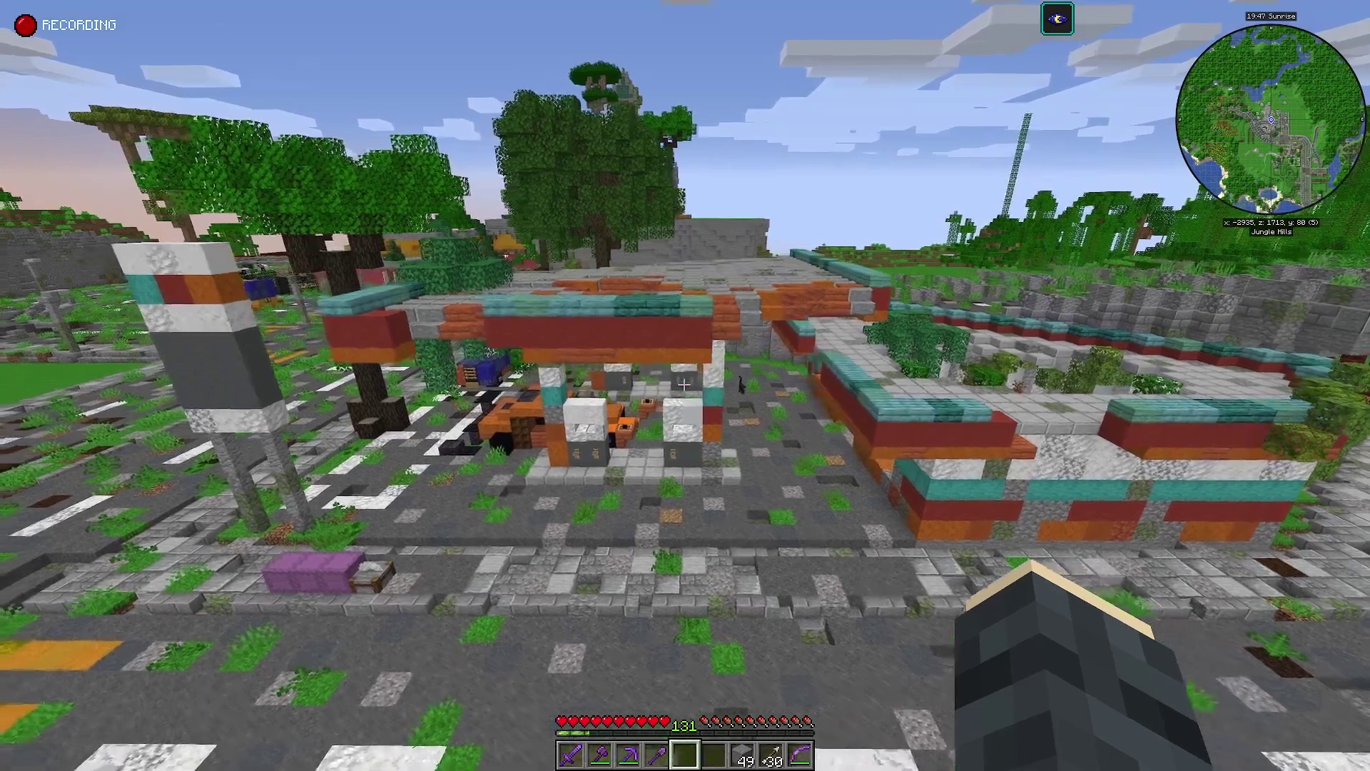
pyautogui.press('s')
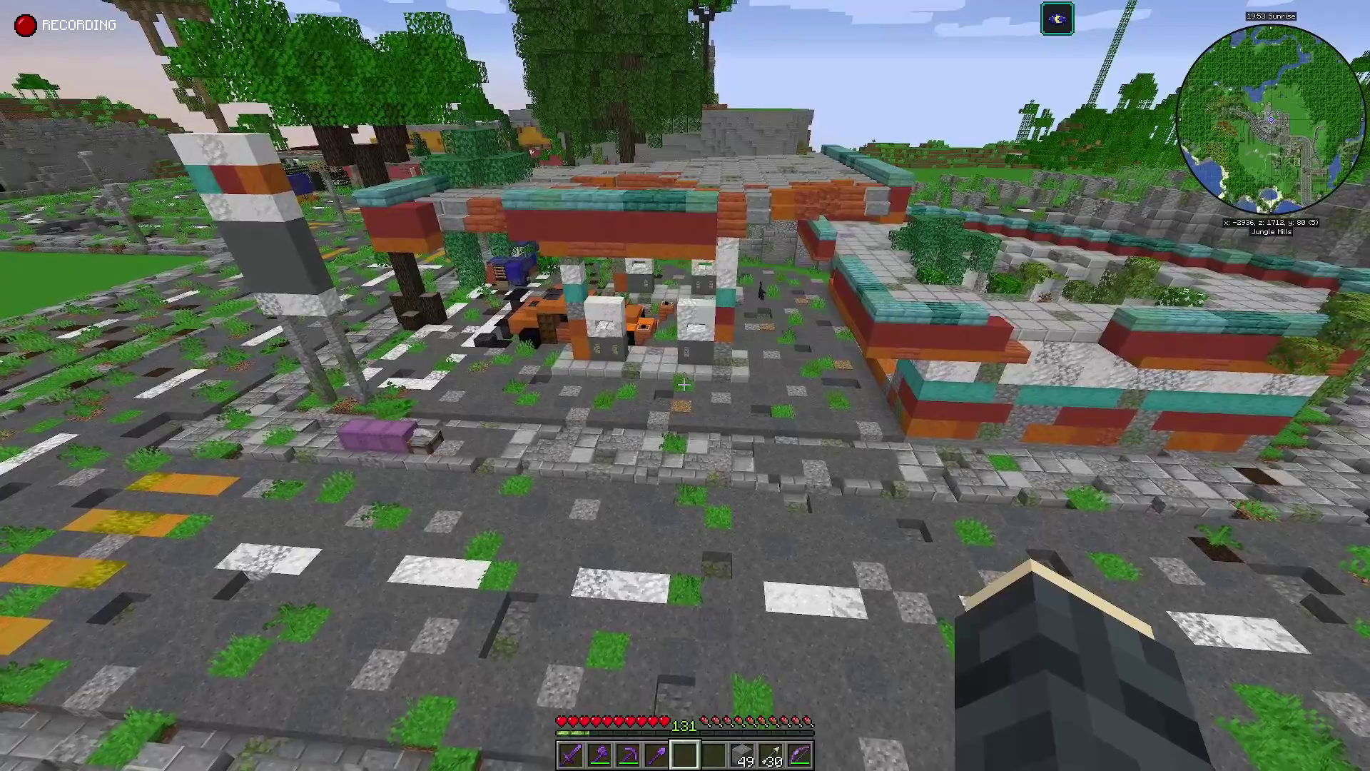
pyautogui.press('w')
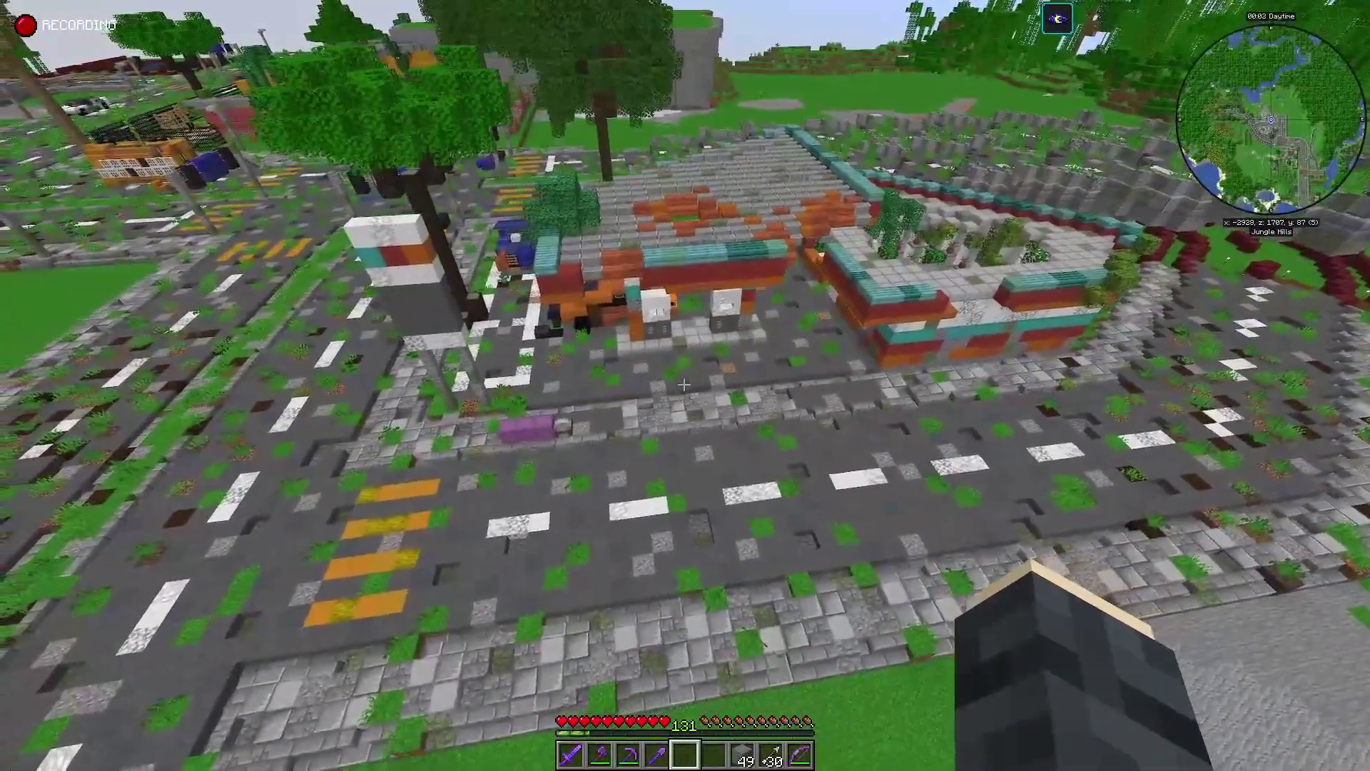
pyautogui.press('w')
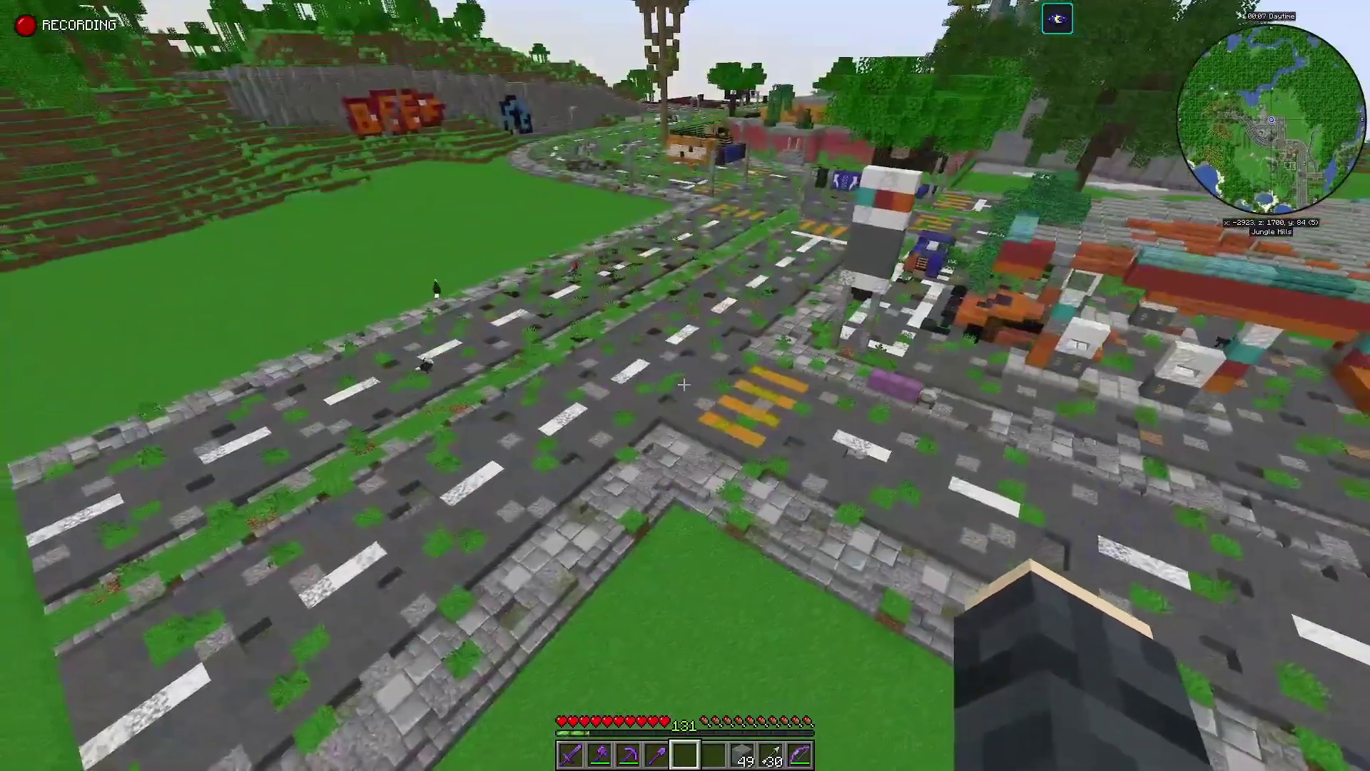
pyautogui.press('w')
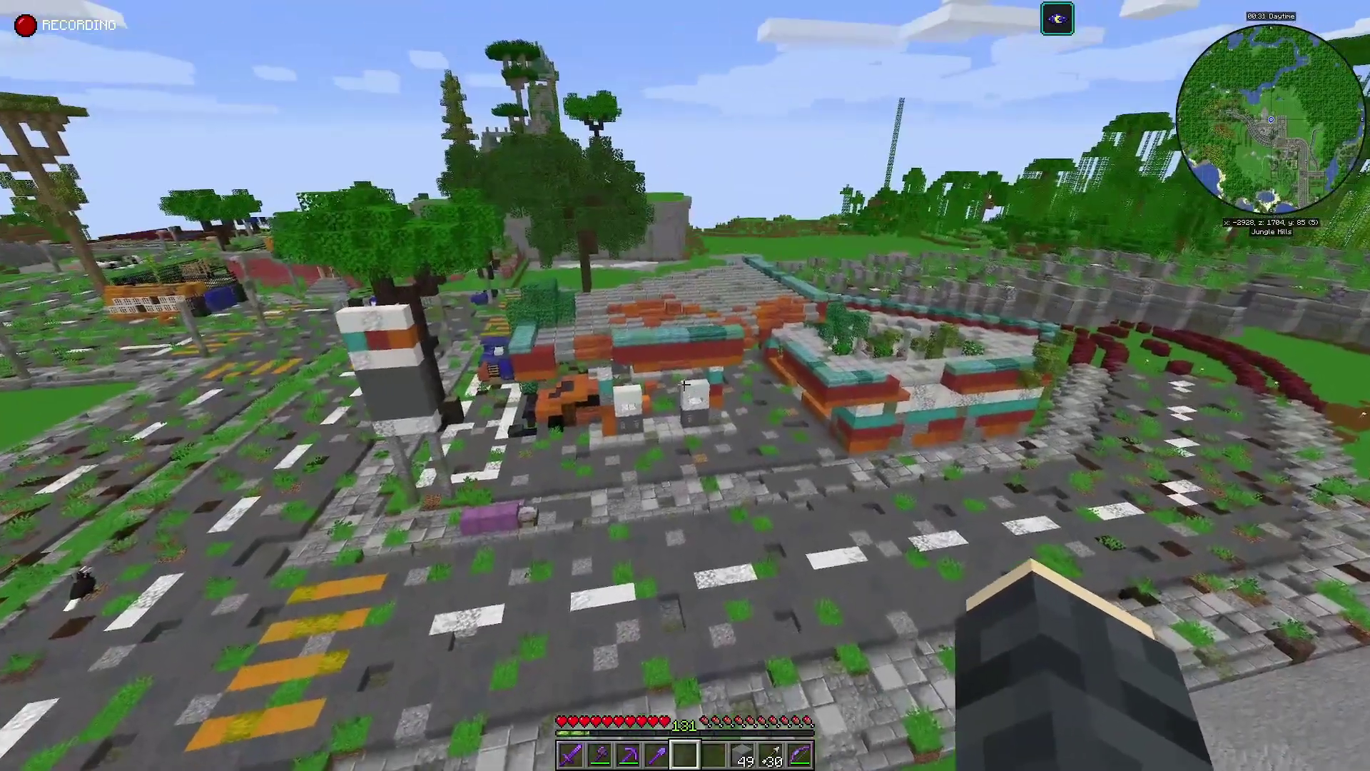
pyautogui.press('w')
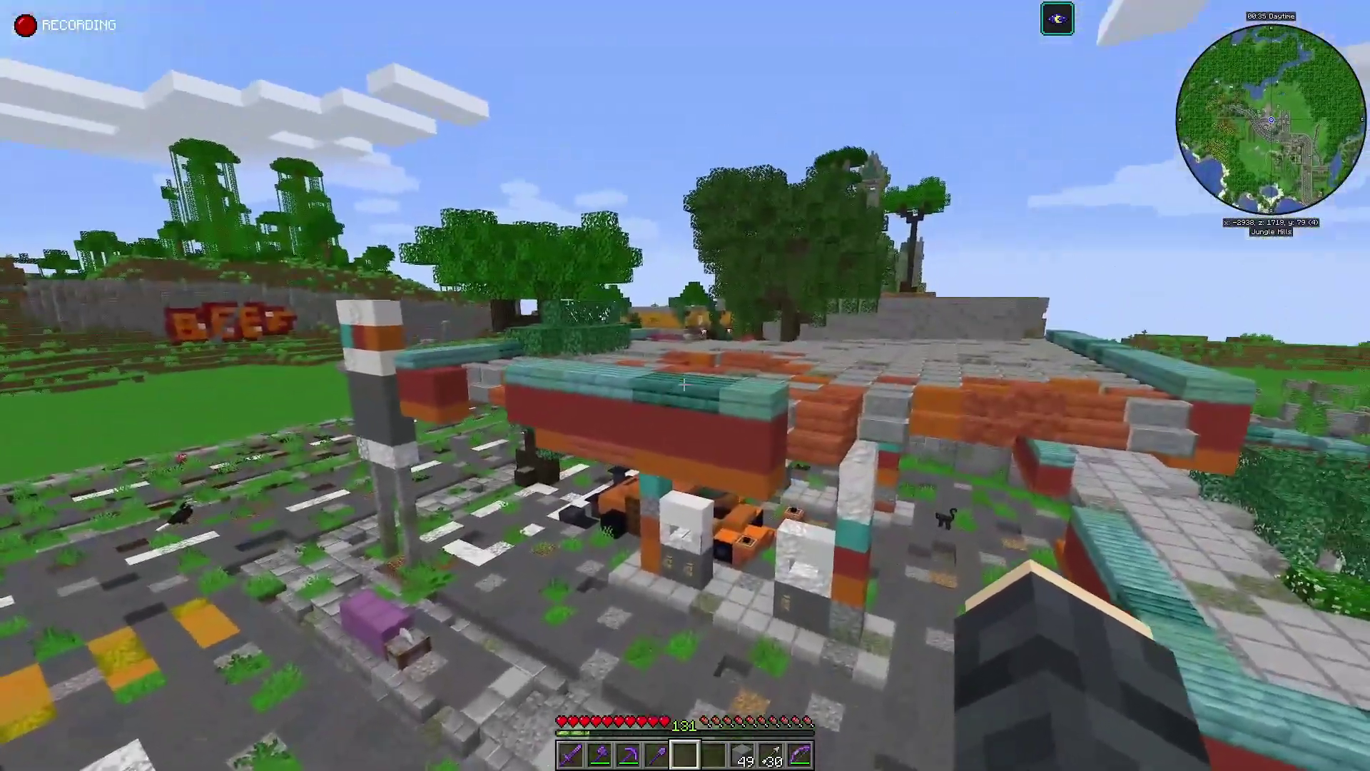
# - Look over the planted enclosure, the station roof, the stone arches and the graffiti wall
pyautogui.press('w')
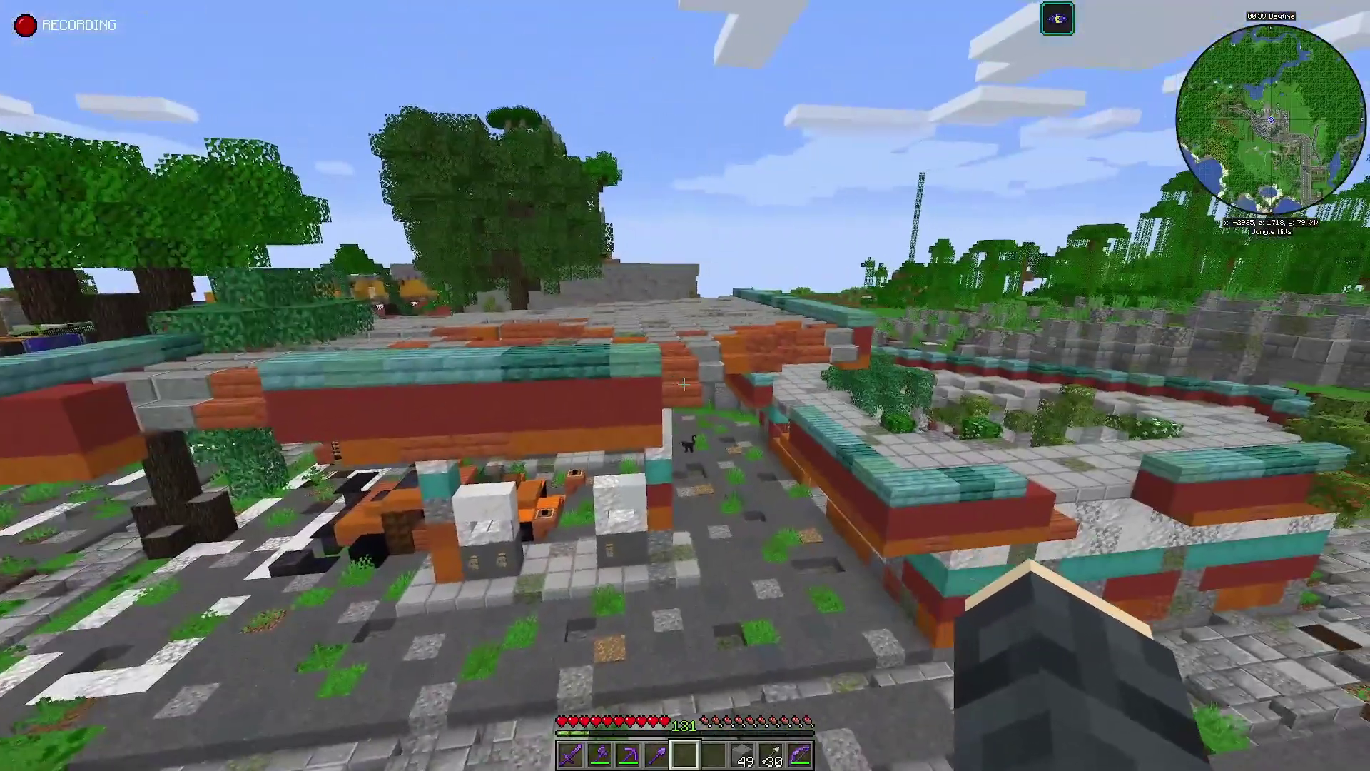
pyautogui.press('w')
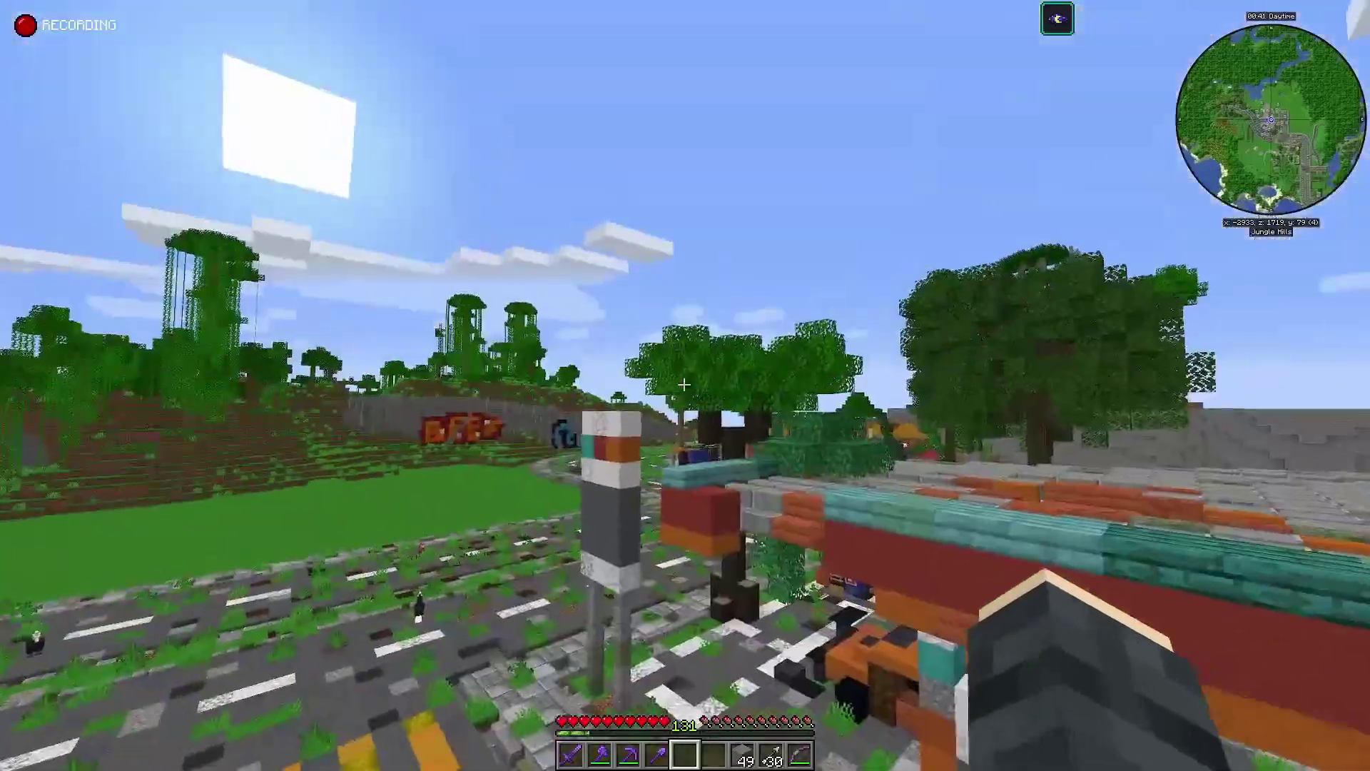
pyautogui.press('w')
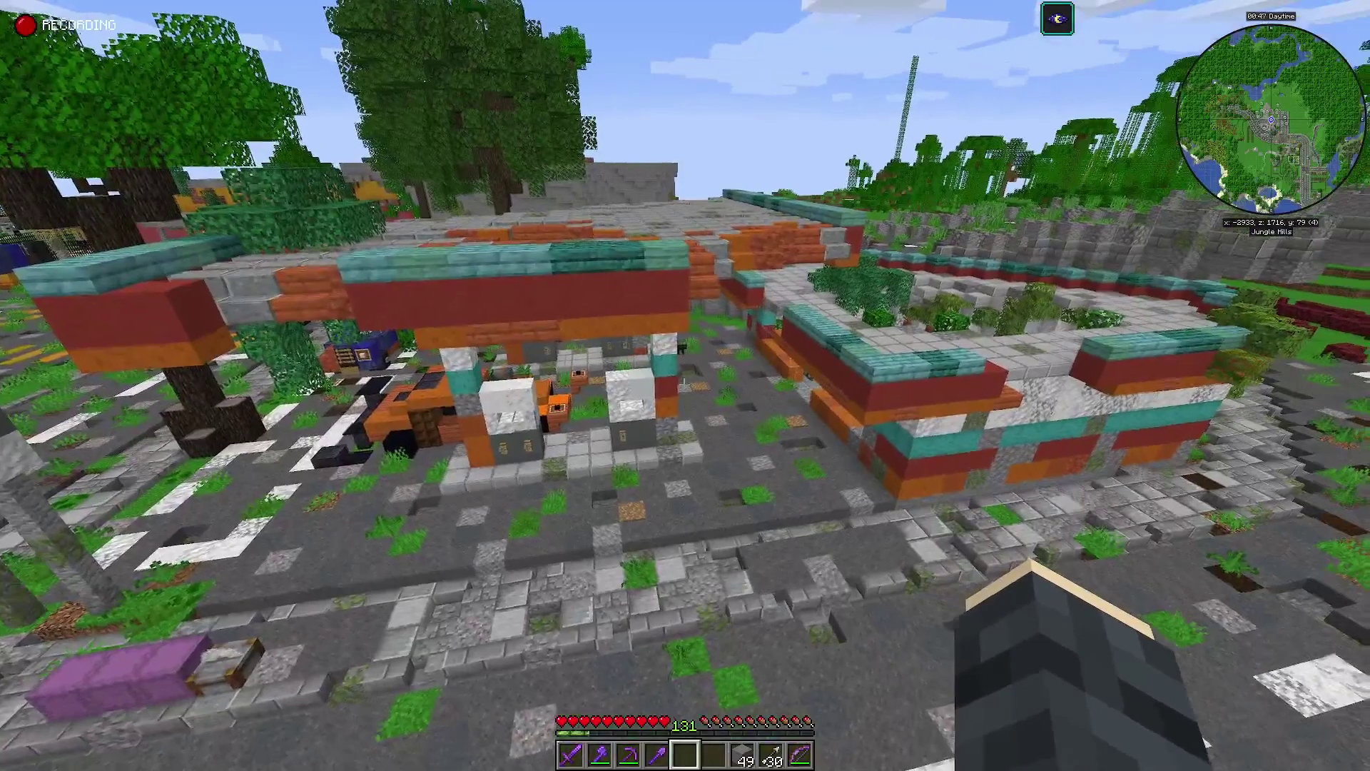
pyautogui.press('w')
pyautogui.press('w')
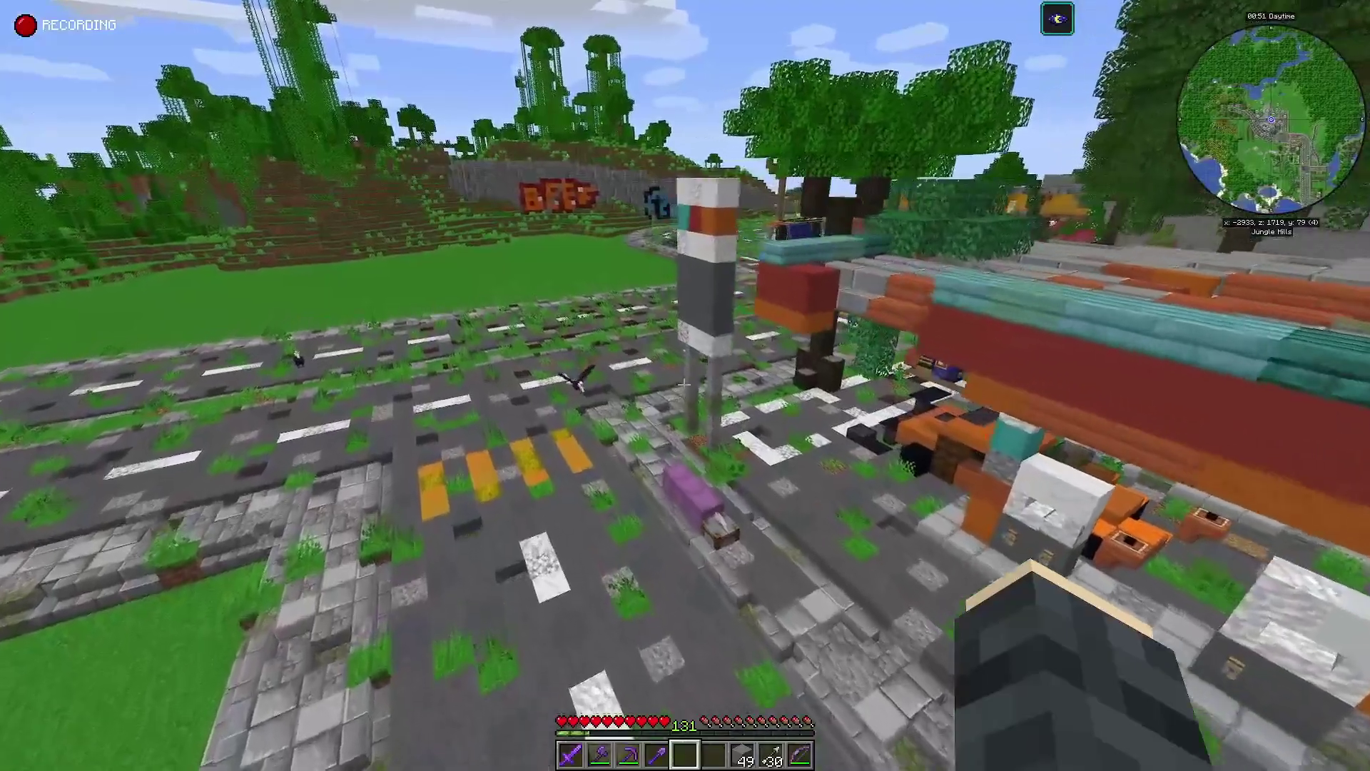
pyautogui.press('w')
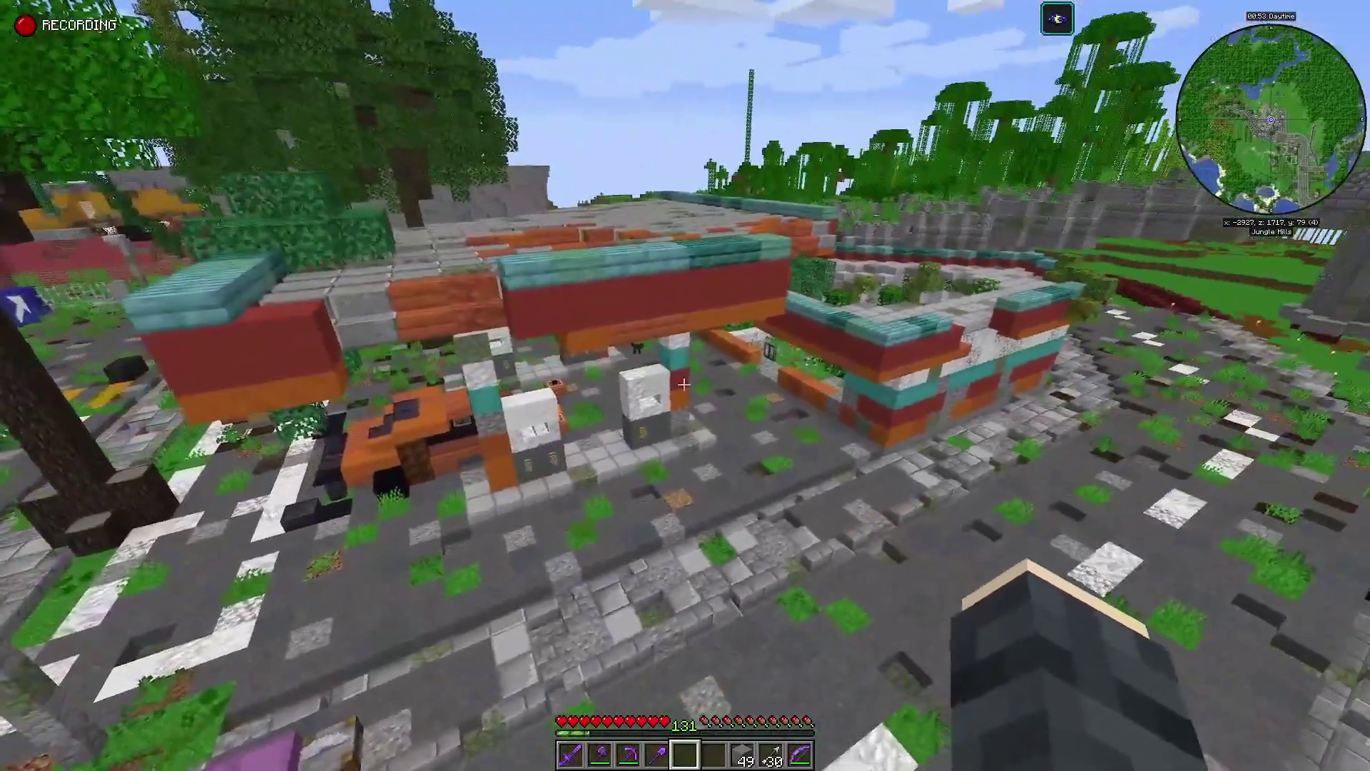
pyautogui.press('w')
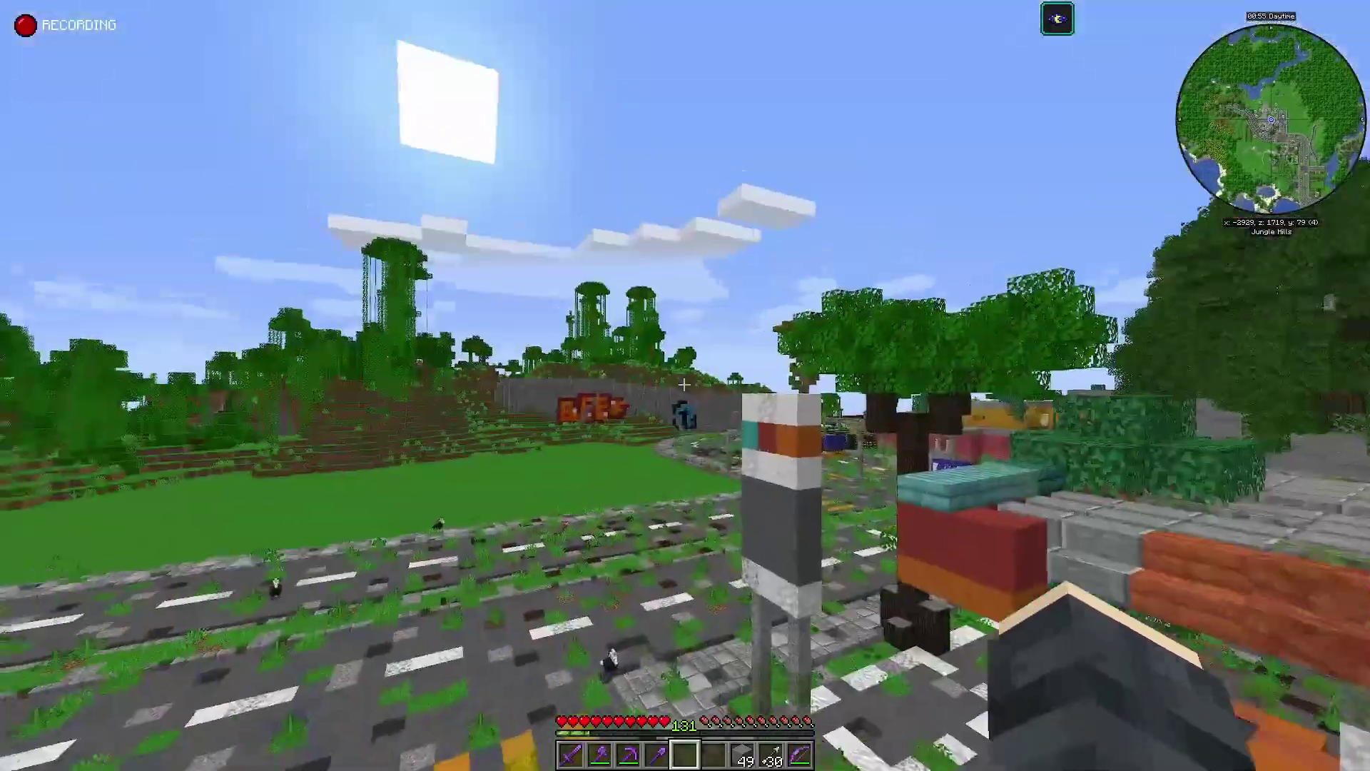
pyautogui.press('w')
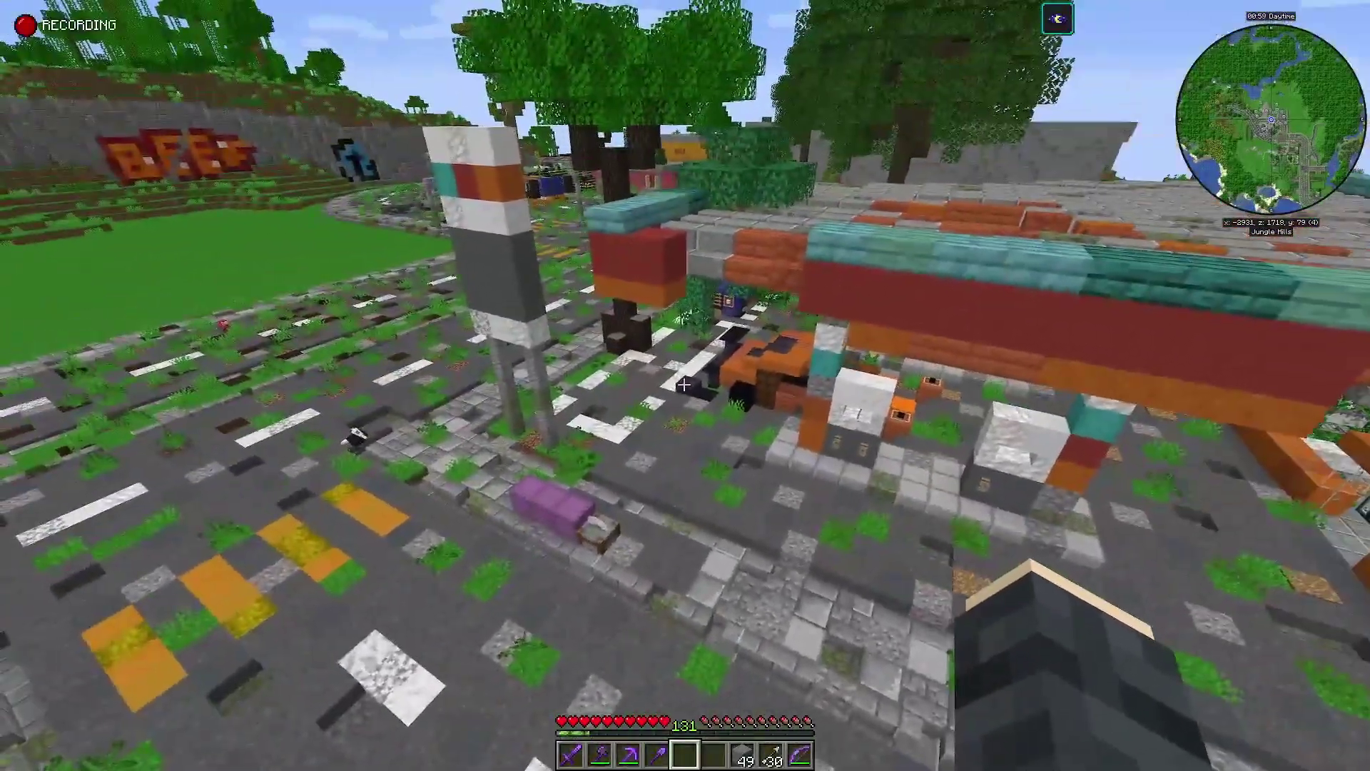
pyautogui.press('Escape')
# - Stop the current Replay Mod recording and start a new one
pyautogui.click(729, 390)
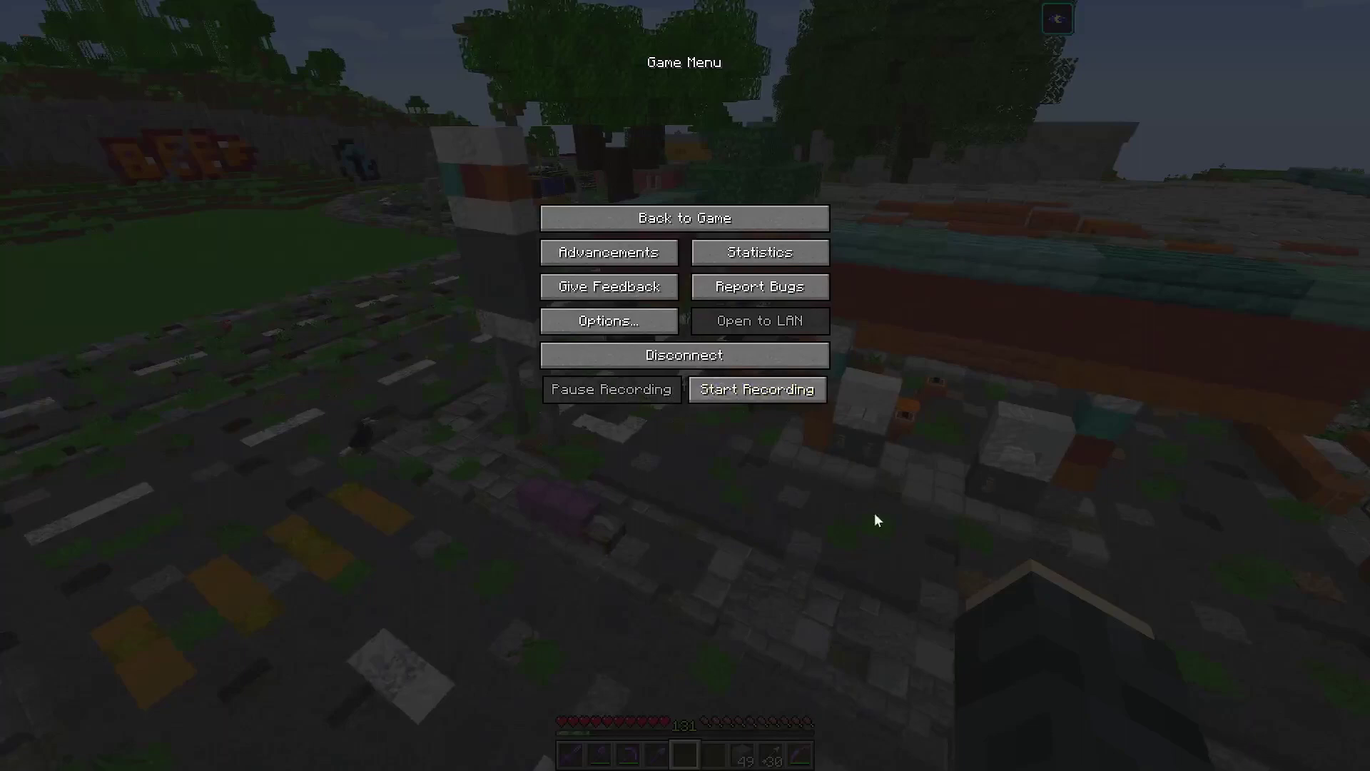
pyautogui.click(782, 392)
pyautogui.press('Escape')
# - Fly along the road past the tall tree and white tower to the gas station
pyautogui.press('w')
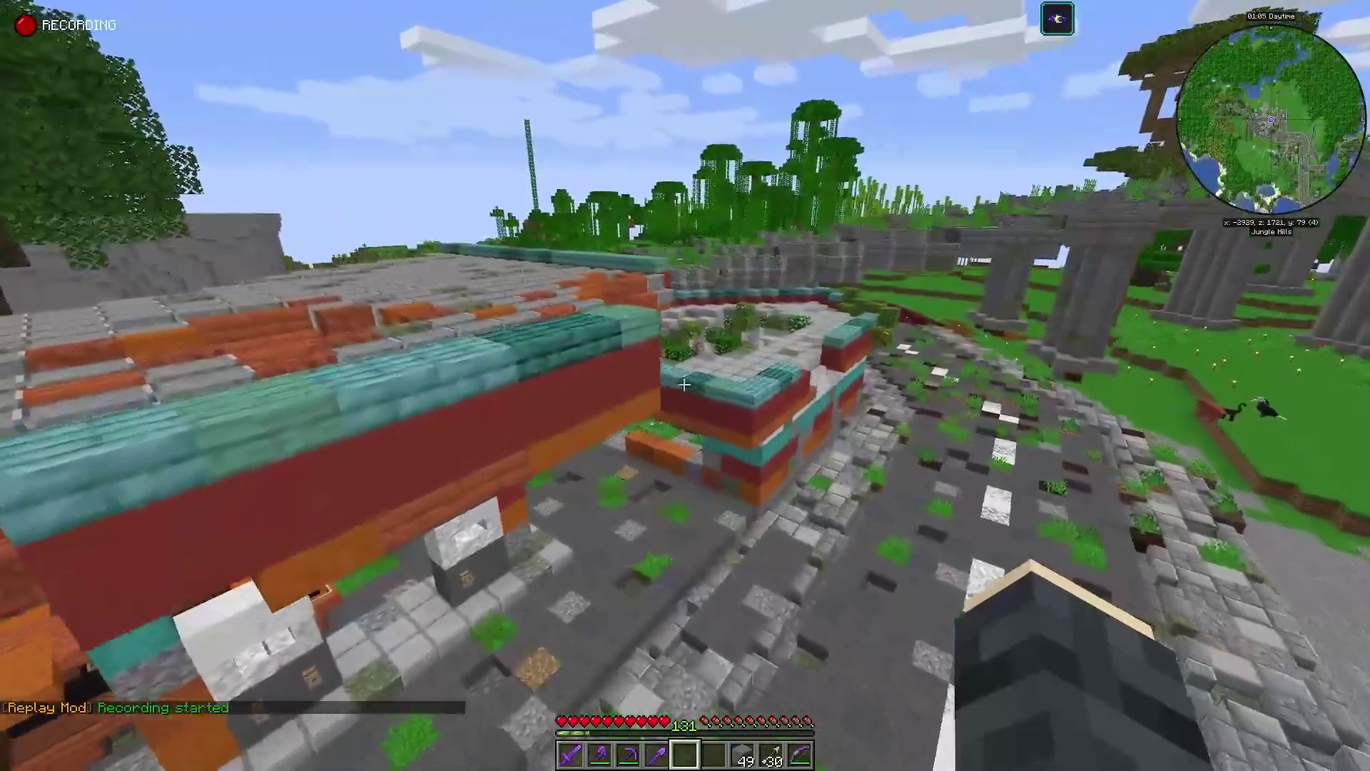
pyautogui.press('w')
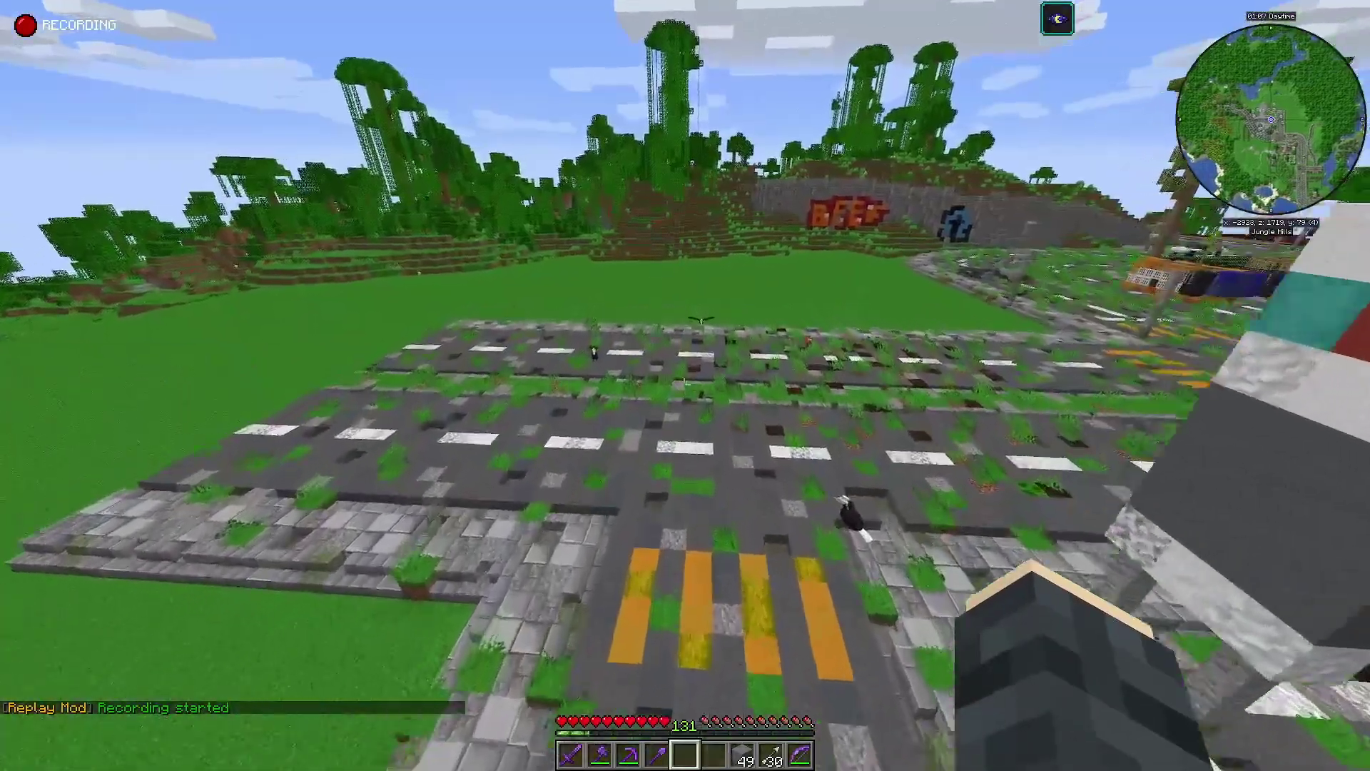
pyautogui.press('w')
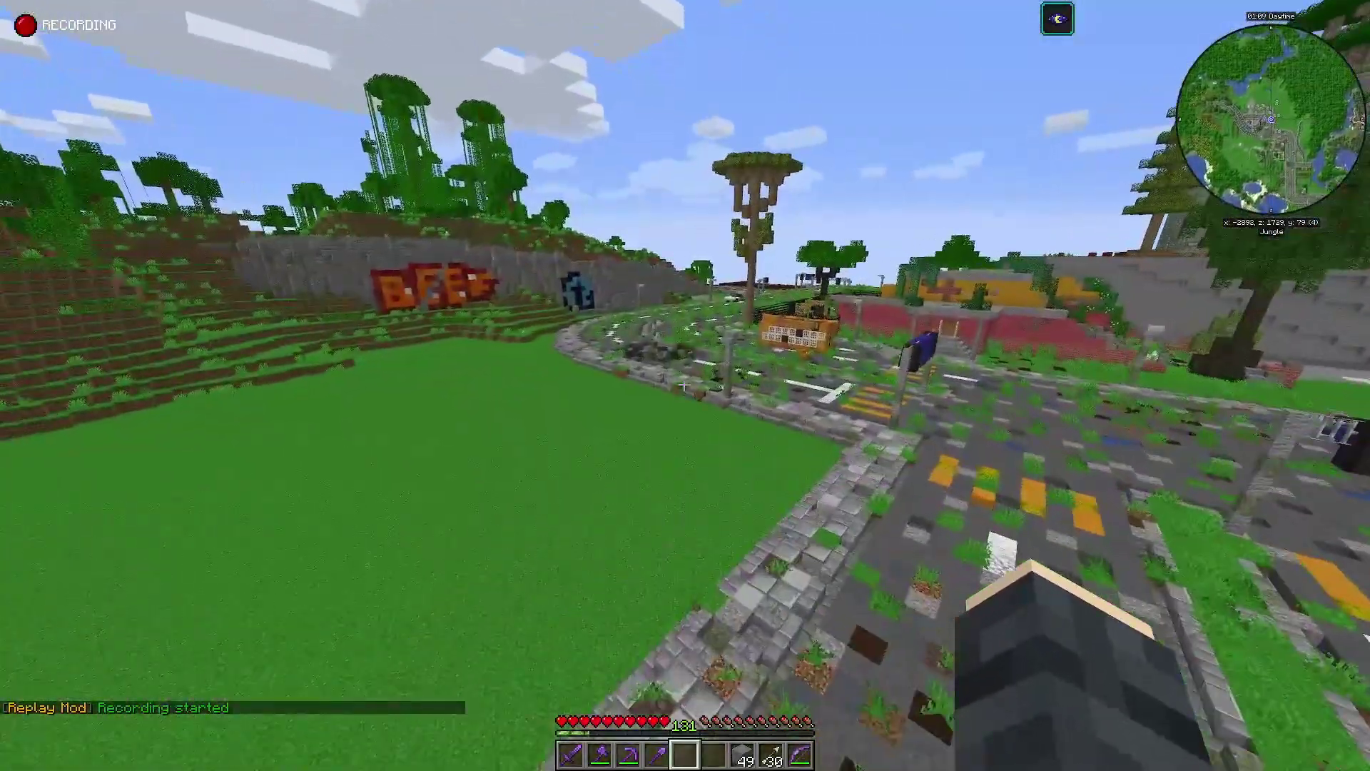
pyautogui.press('w')
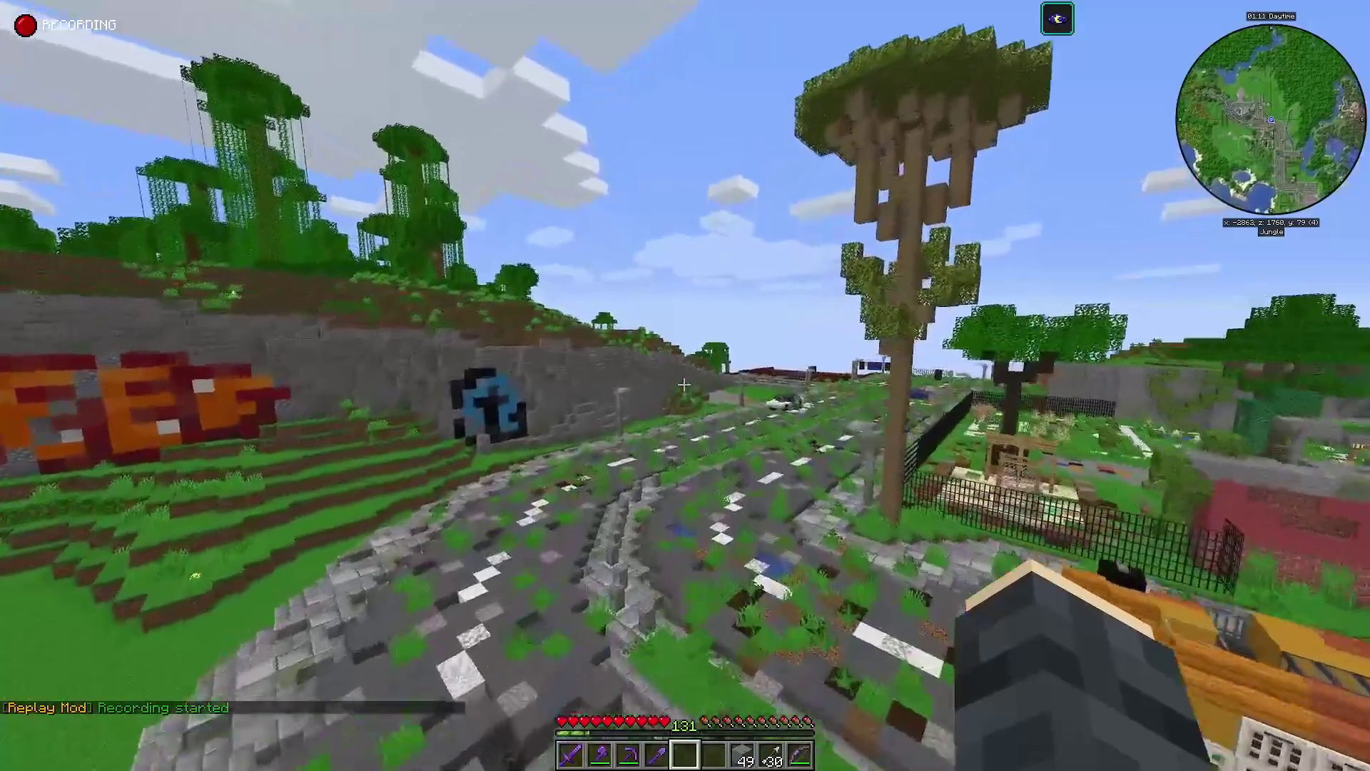
pyautogui.press('w')
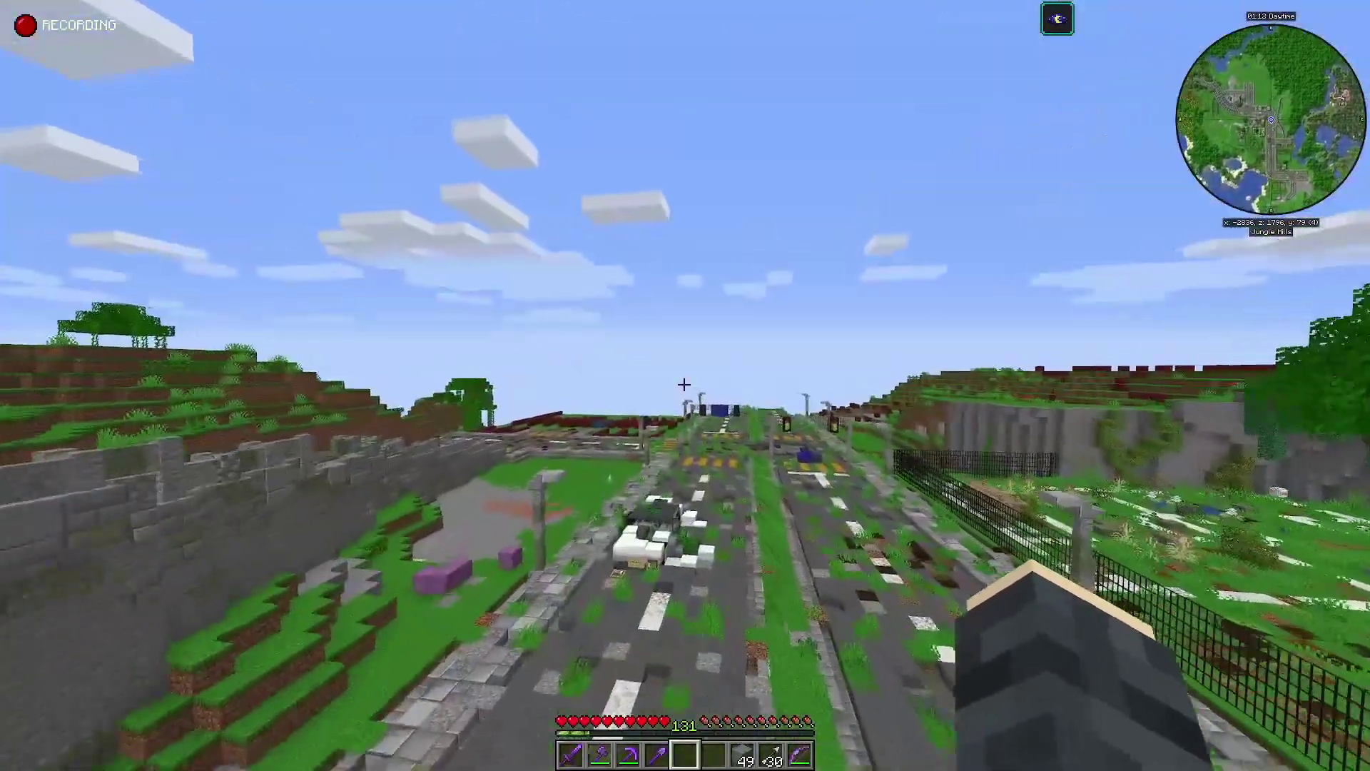
pyautogui.press('w')
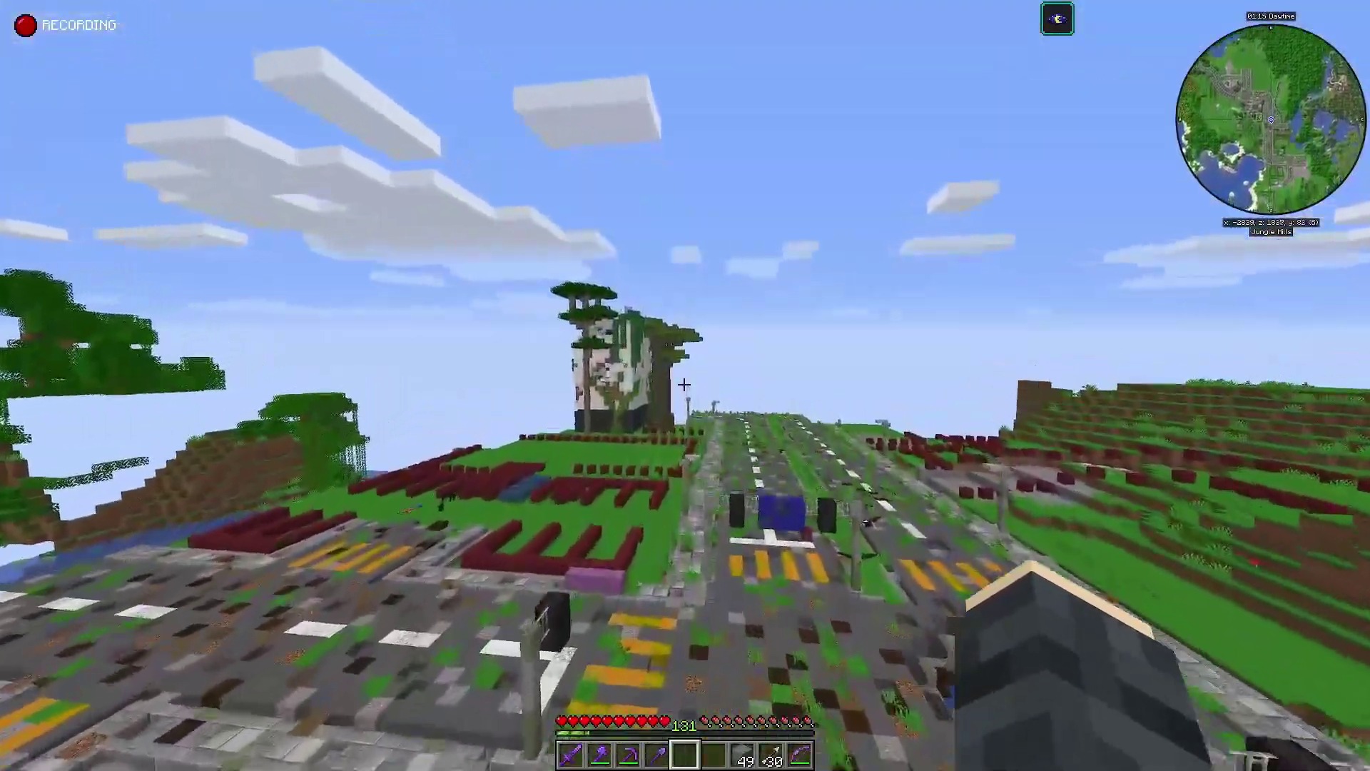
pyautogui.press('w')
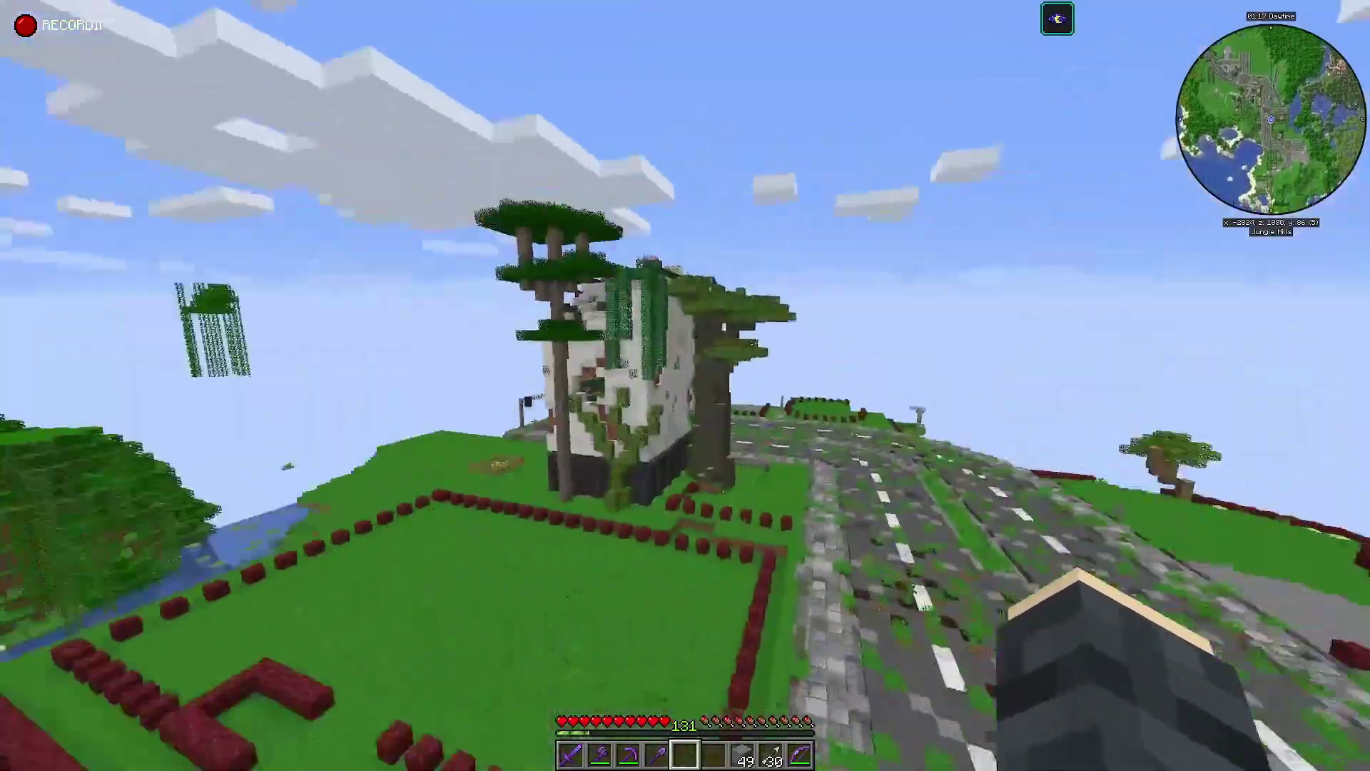
pyautogui.press('w')
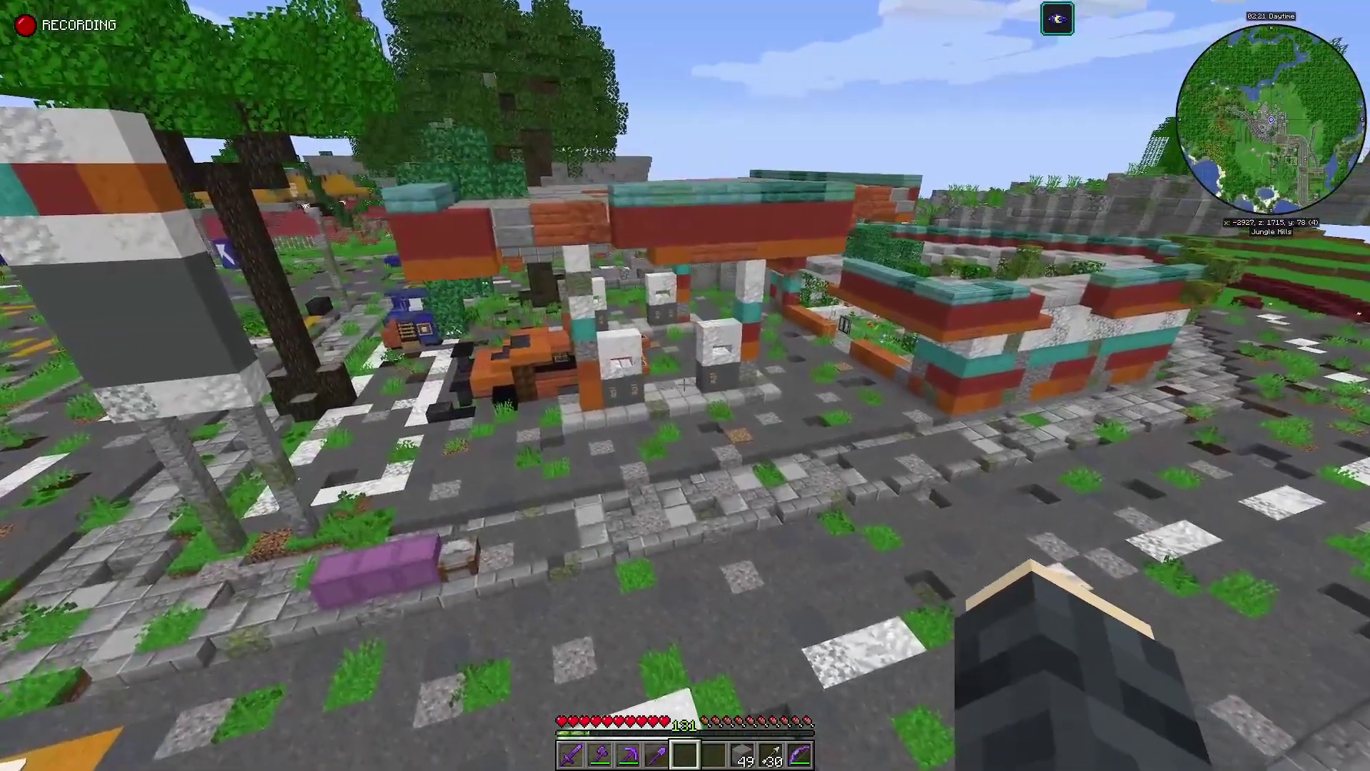
pyautogui.press('w')
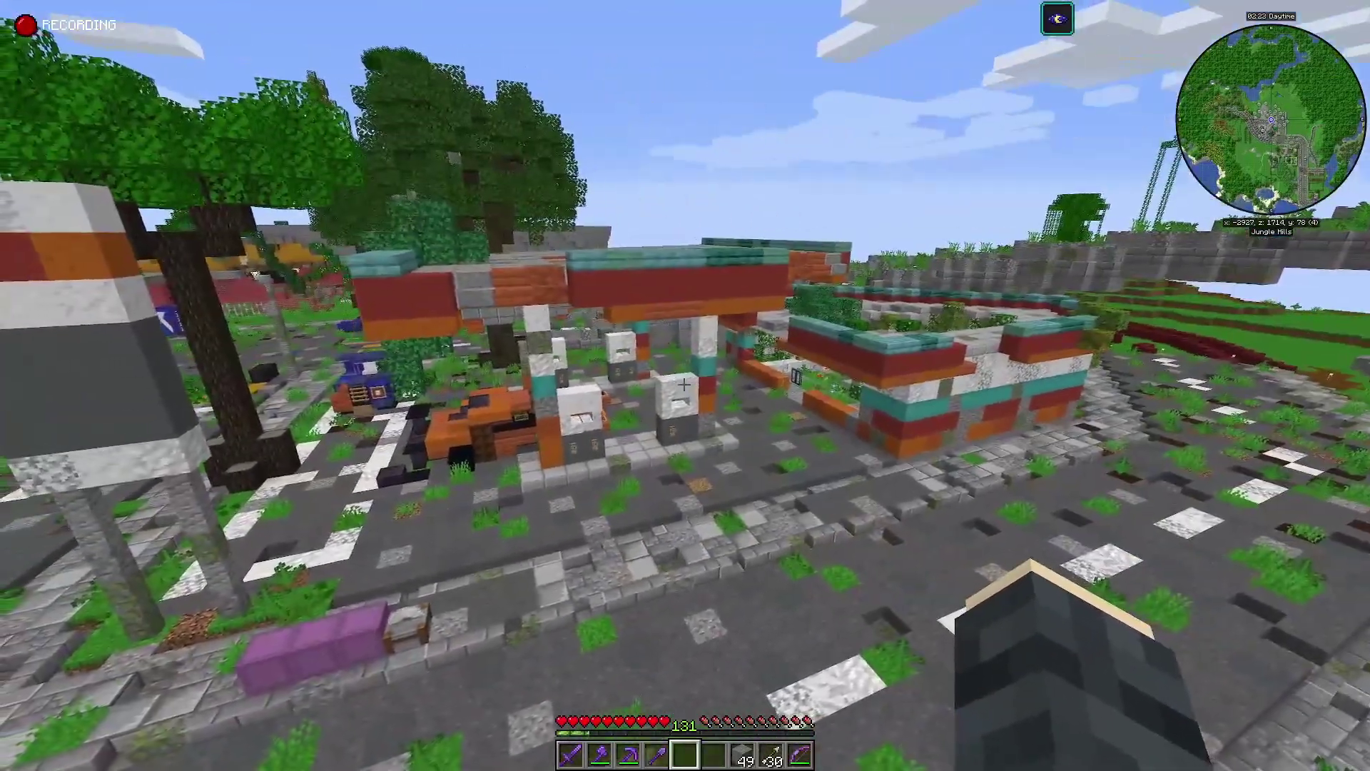
pyautogui.press('s')
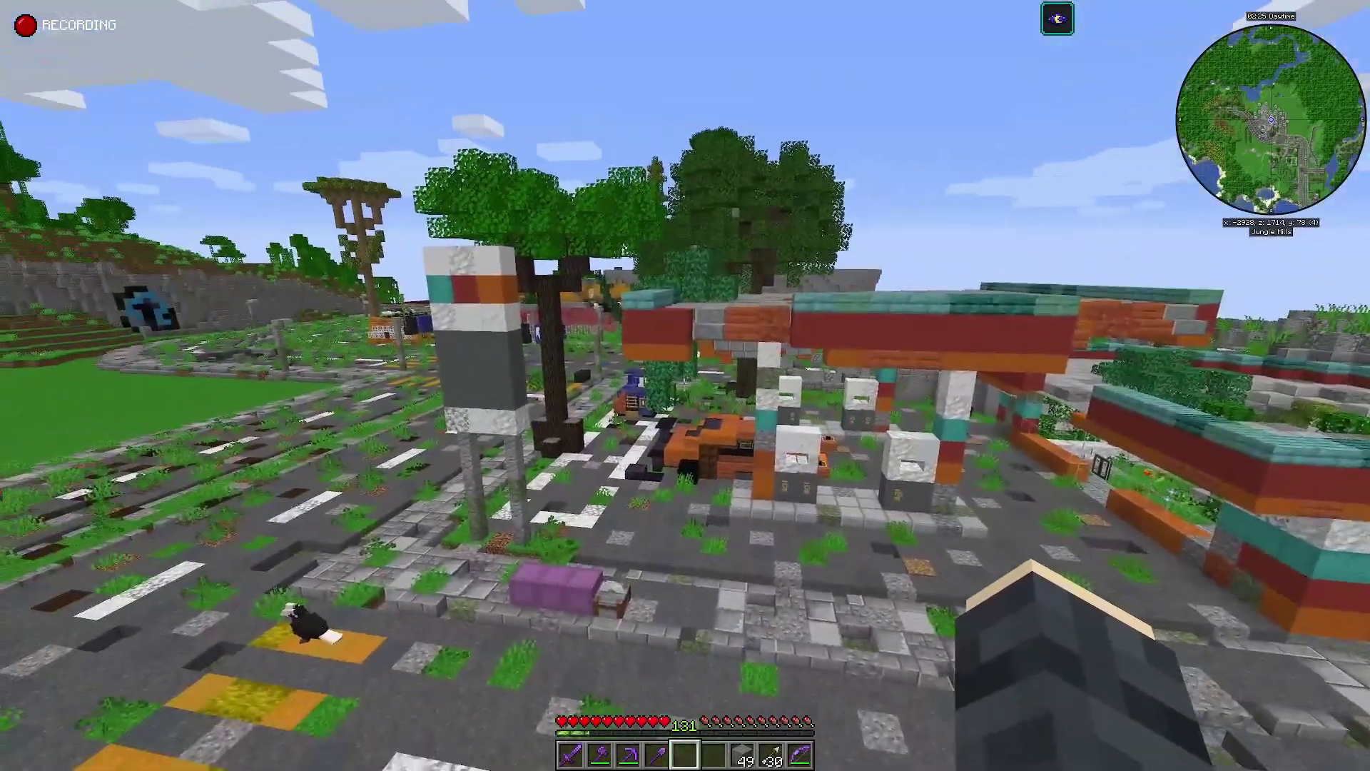
# - Send the chat message 'bbiab' and bring up the Game Menu
pyautogui.write('tbbiab')
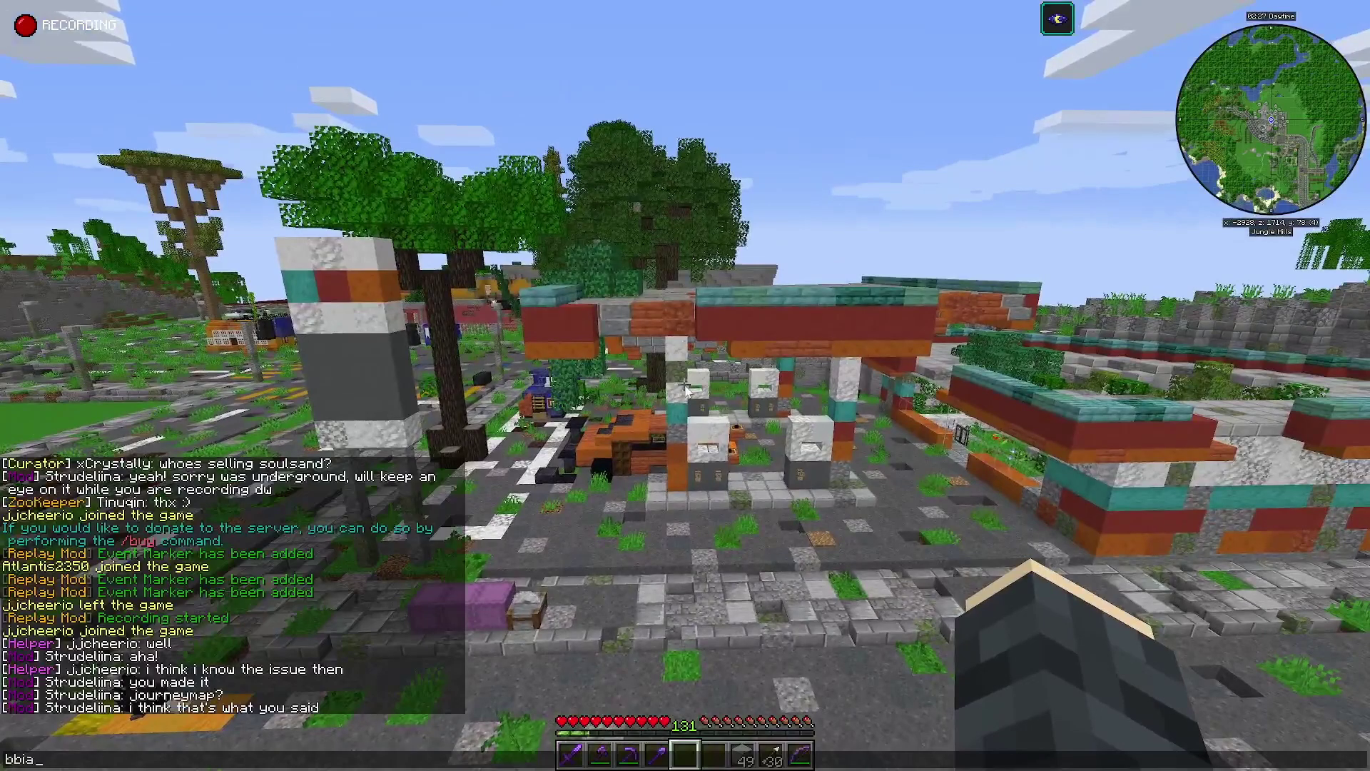
pyautogui.press('Return')
pyautogui.press('Escape')
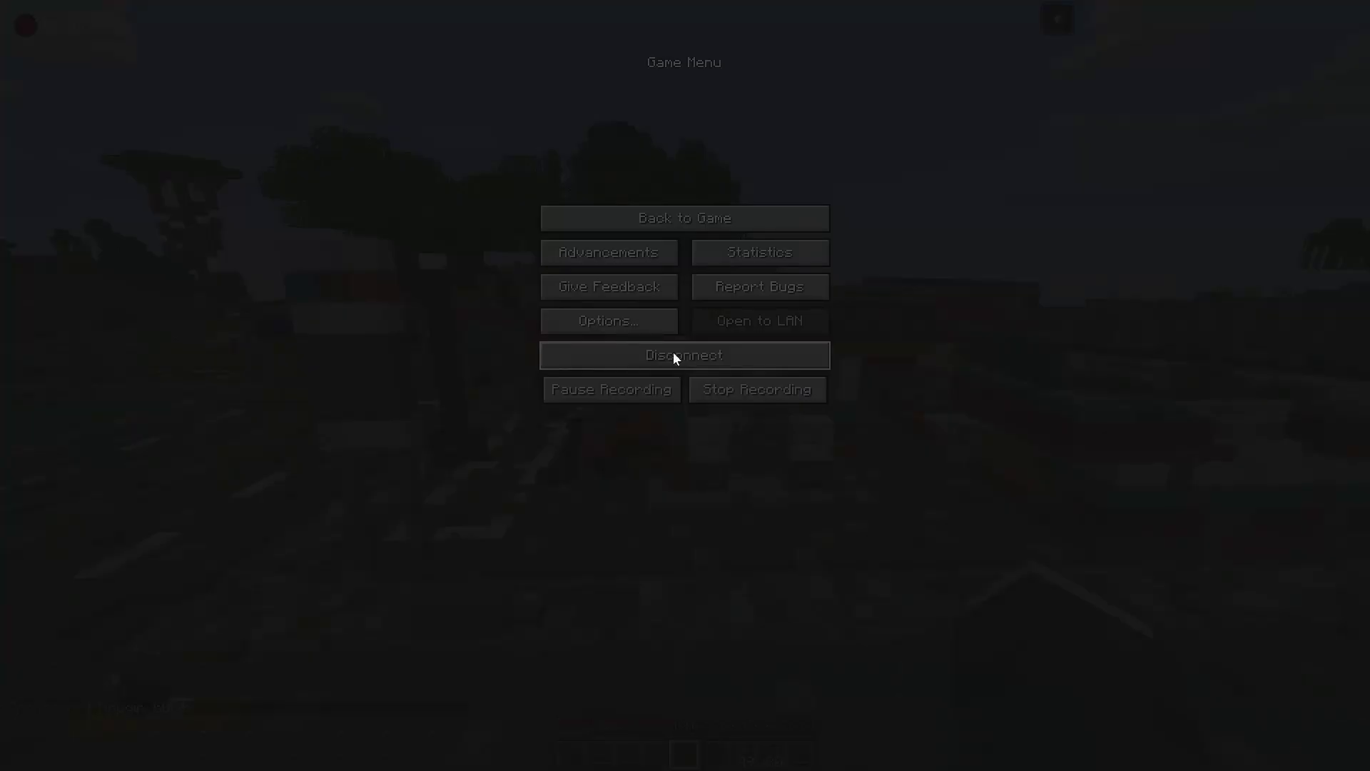
# - Disconnect from the server to end the recording
pyautogui.click(675, 355)
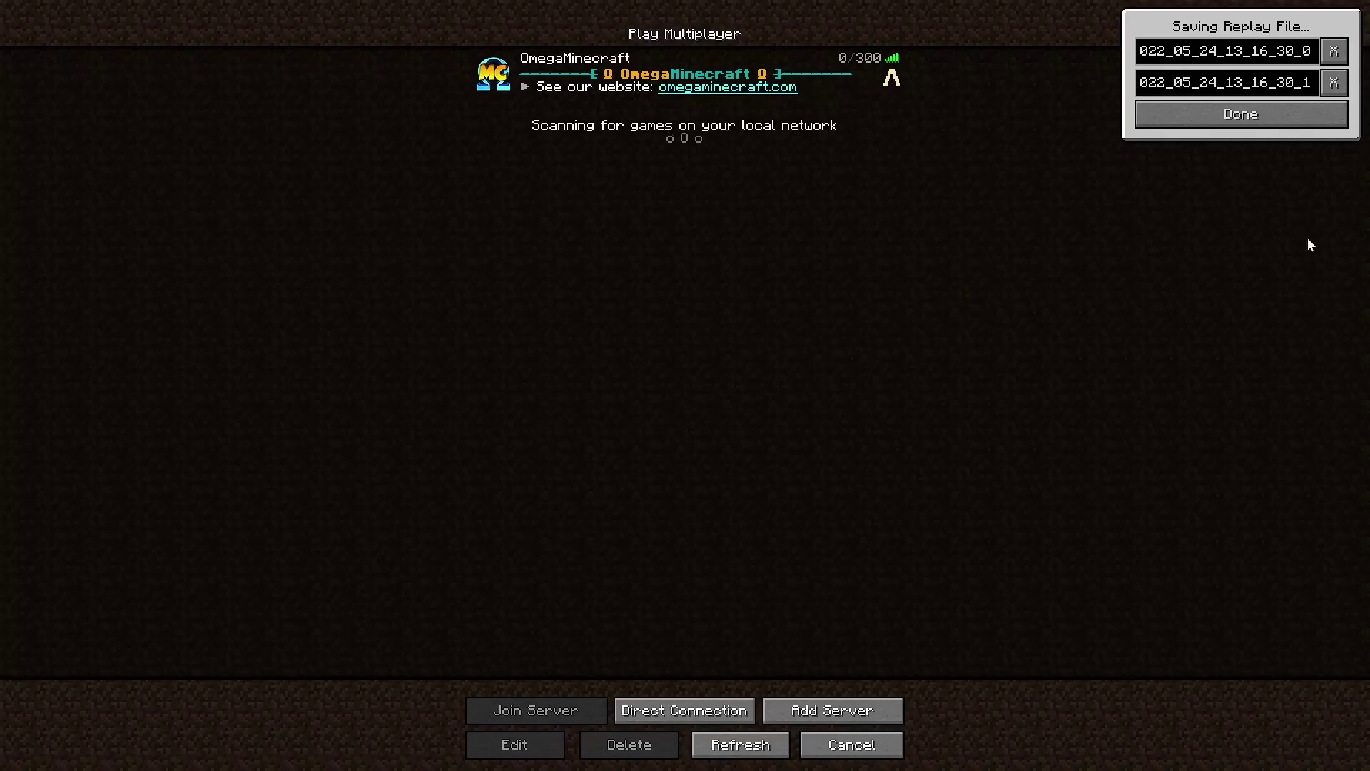
# - Rename the second recording to video_replay_2
pyautogui.click(1208, 85)
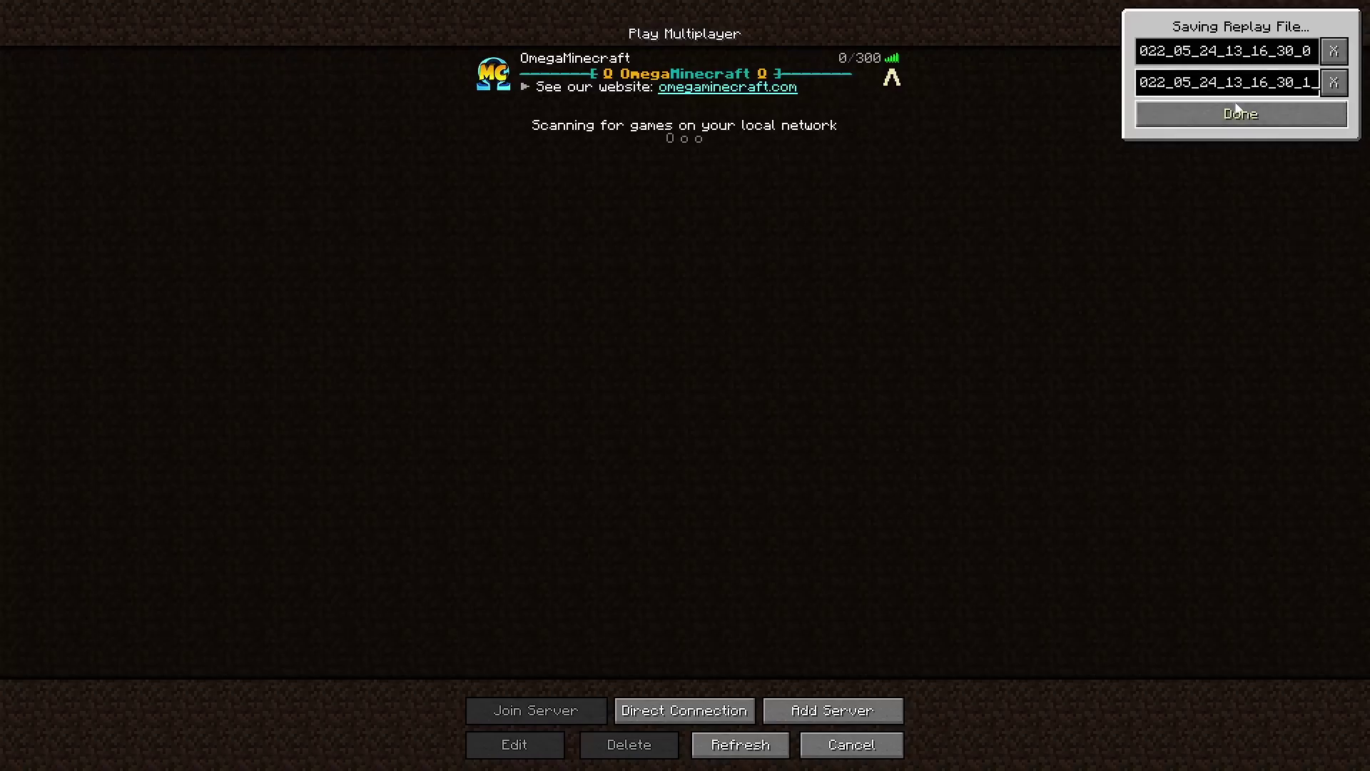
pyautogui.press('BackSpace')
pyautogui.press('BackSpace')
pyautogui.press('BackSpace')
pyautogui.press('BackSpace')
pyautogui.press('BackSpace')
pyautogui.press('BackSpace')
pyautogui.press('BackSpace')
pyautogui.press('BackSpace')
pyautogui.press('BackSpace')
pyautogui.press('BackSpace')
pyautogui.press('BackSpace')
pyautogui.press('BackSpace')
pyautogui.press('BackSpace')
pyautogui.press('BackSpace')
pyautogui.press('BackSpace')
pyautogui.press('BackSpace')
pyautogui.press('BackSpace')
pyautogui.press('BackSpace')
pyautogui.press('BackSpace')
pyautogui.write('video_replay_2')
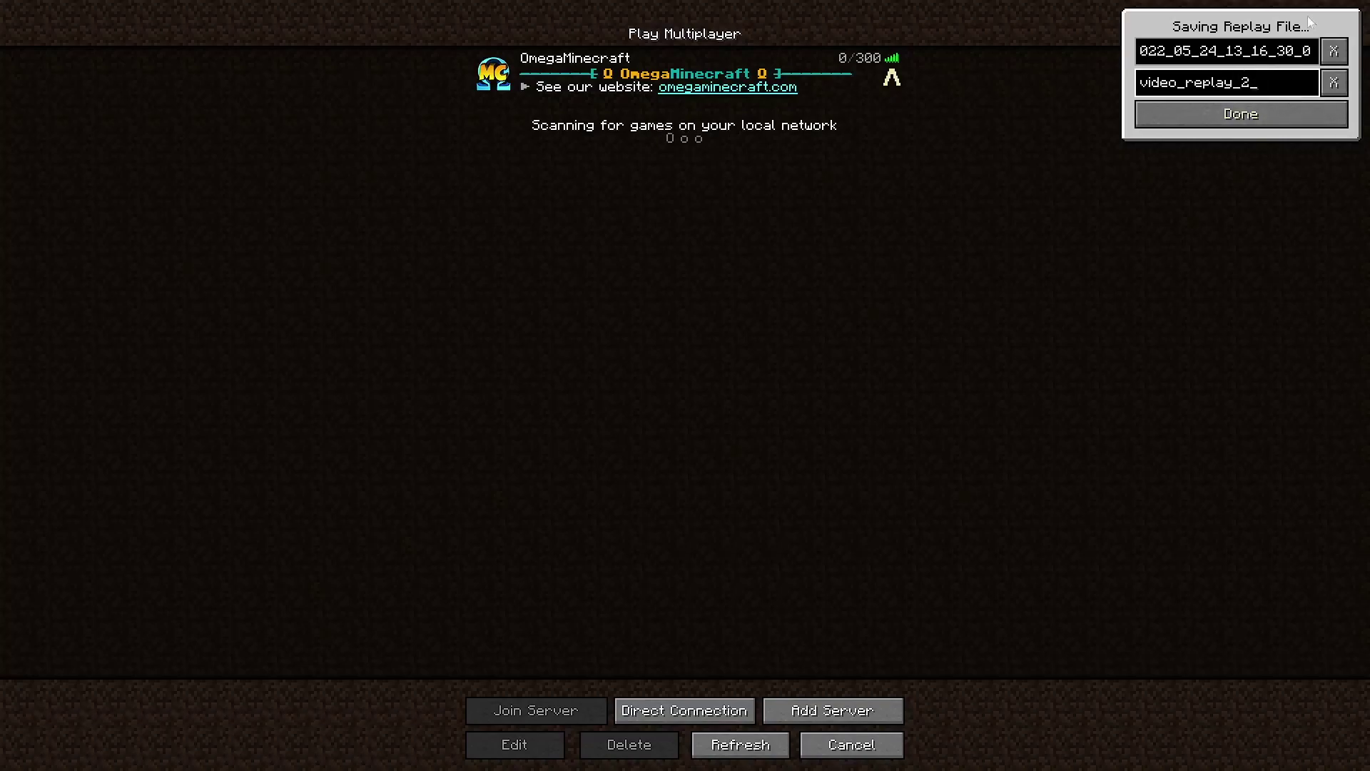
# - Rename the first recording to replay1 and save both recordings
pyautogui.click(1334, 53)
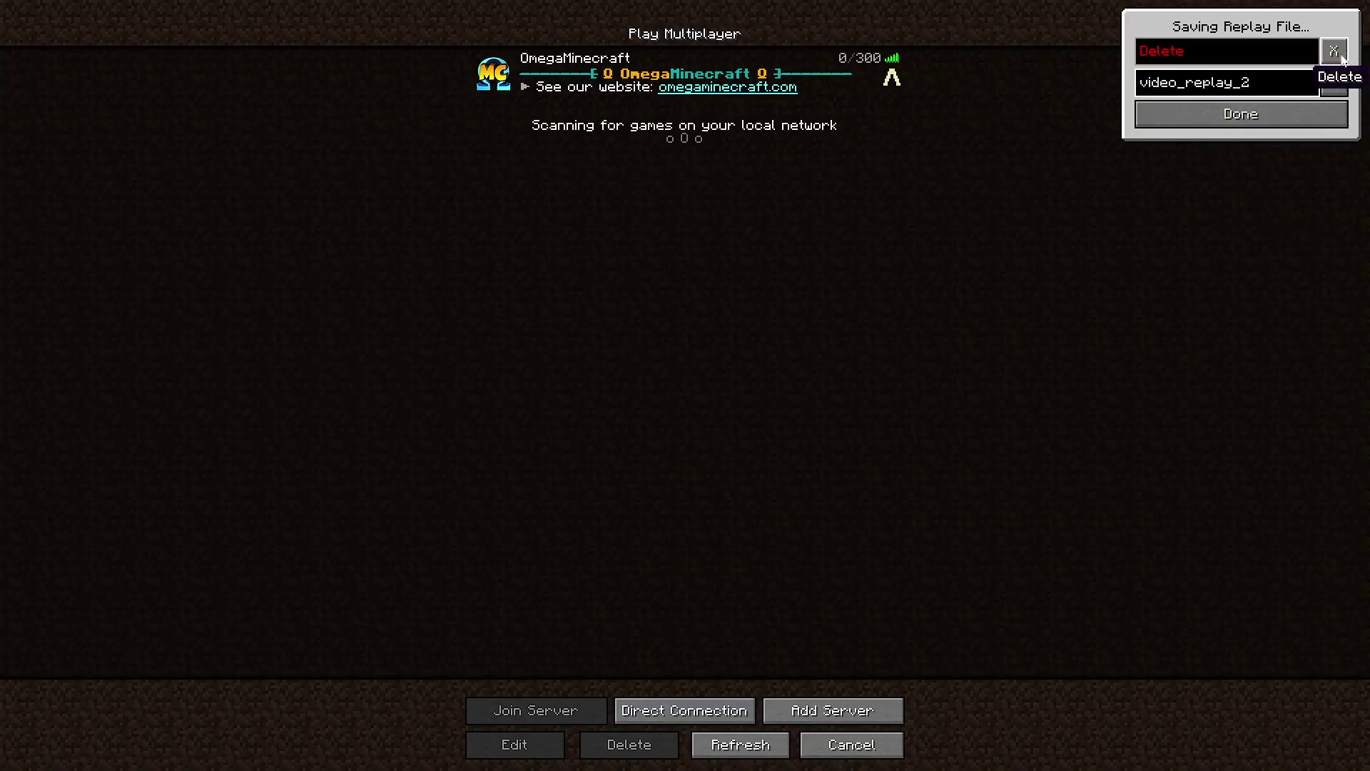
pyautogui.click(1217, 63)
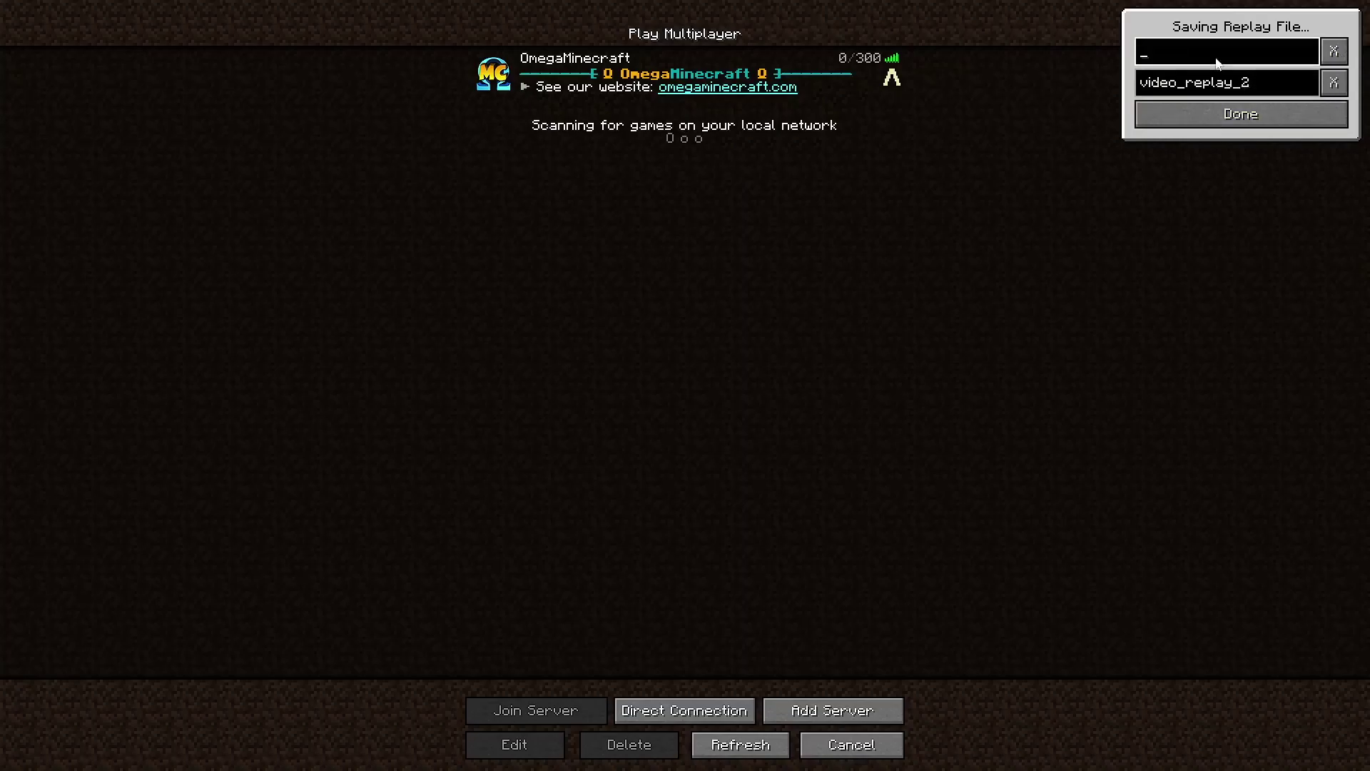
pyautogui.write('asd')
pyautogui.press('BackSpace')
pyautogui.press('BackSpace')
pyautogui.press('BackSpace')
pyautogui.write('replay1')
pyautogui.click(1218, 126)
# - Turn the Replay Mod Recording Indicator OFF, then load the video_replay_2 replay
pyautogui.click(883, 747)
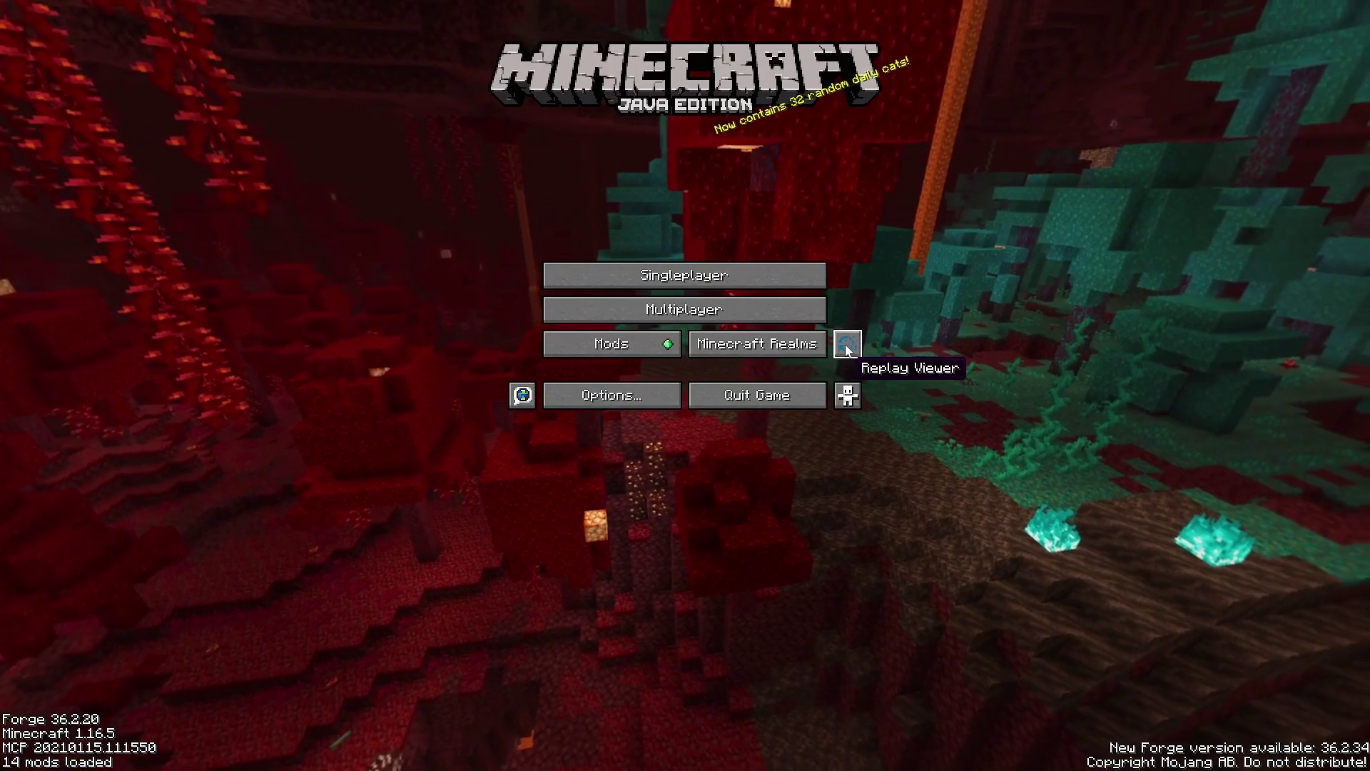
pyautogui.click(847, 345)
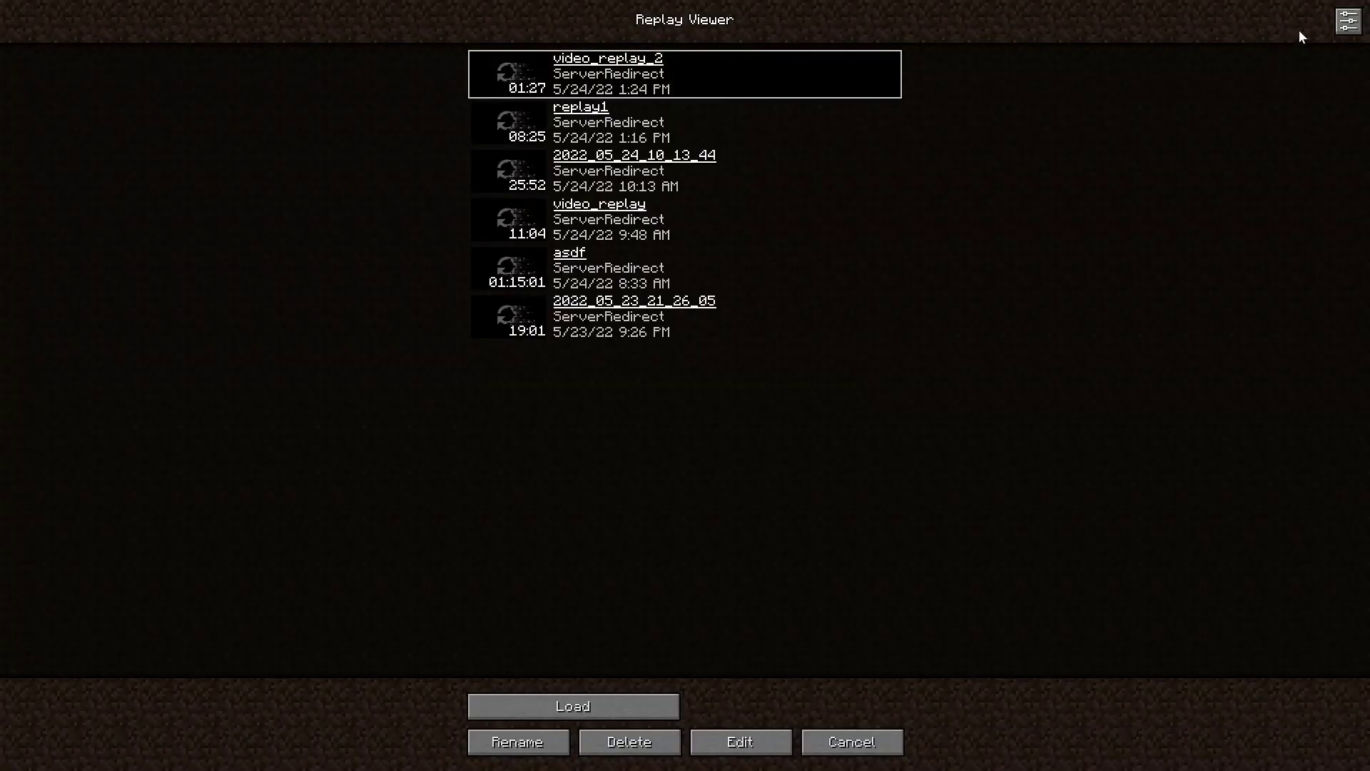
pyautogui.click(1348, 23)
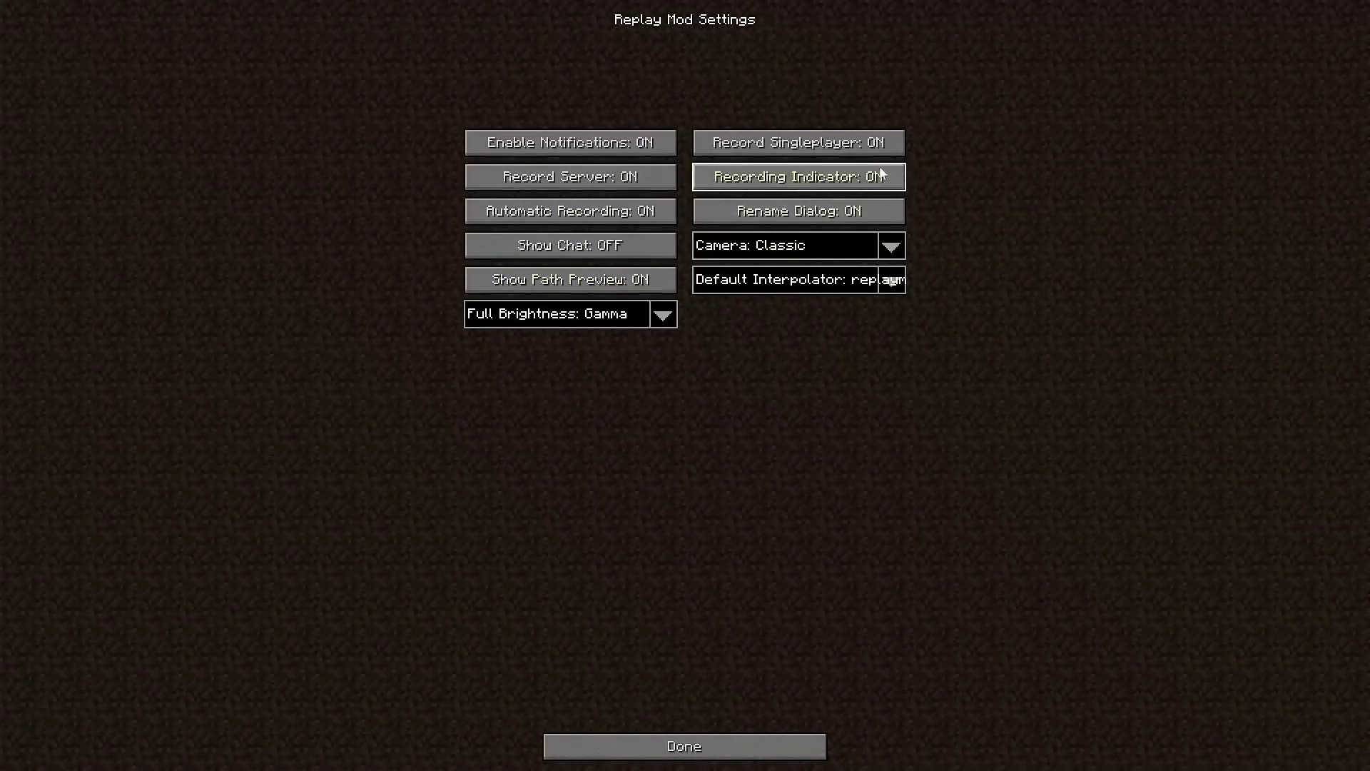
pyautogui.click(829, 186)
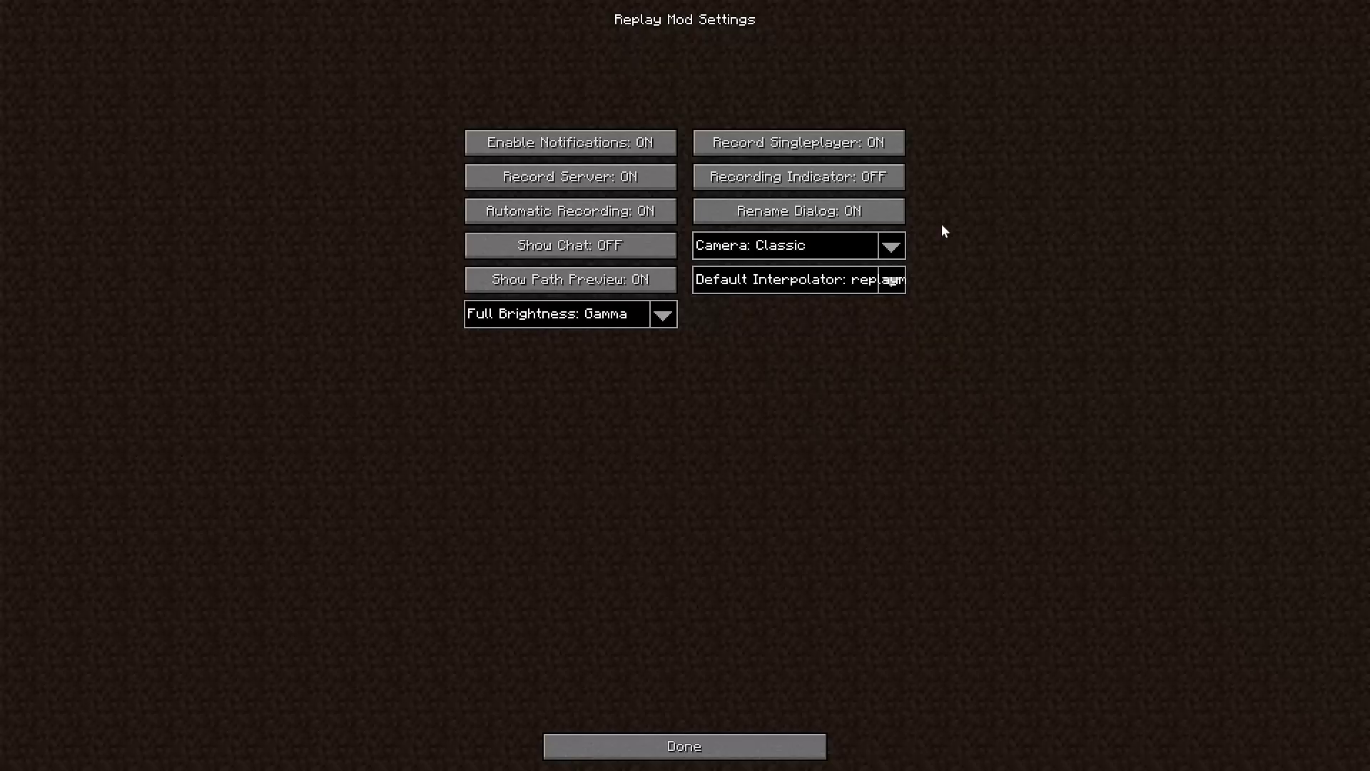
pyautogui.click(681, 742)
pyautogui.click(738, 70)
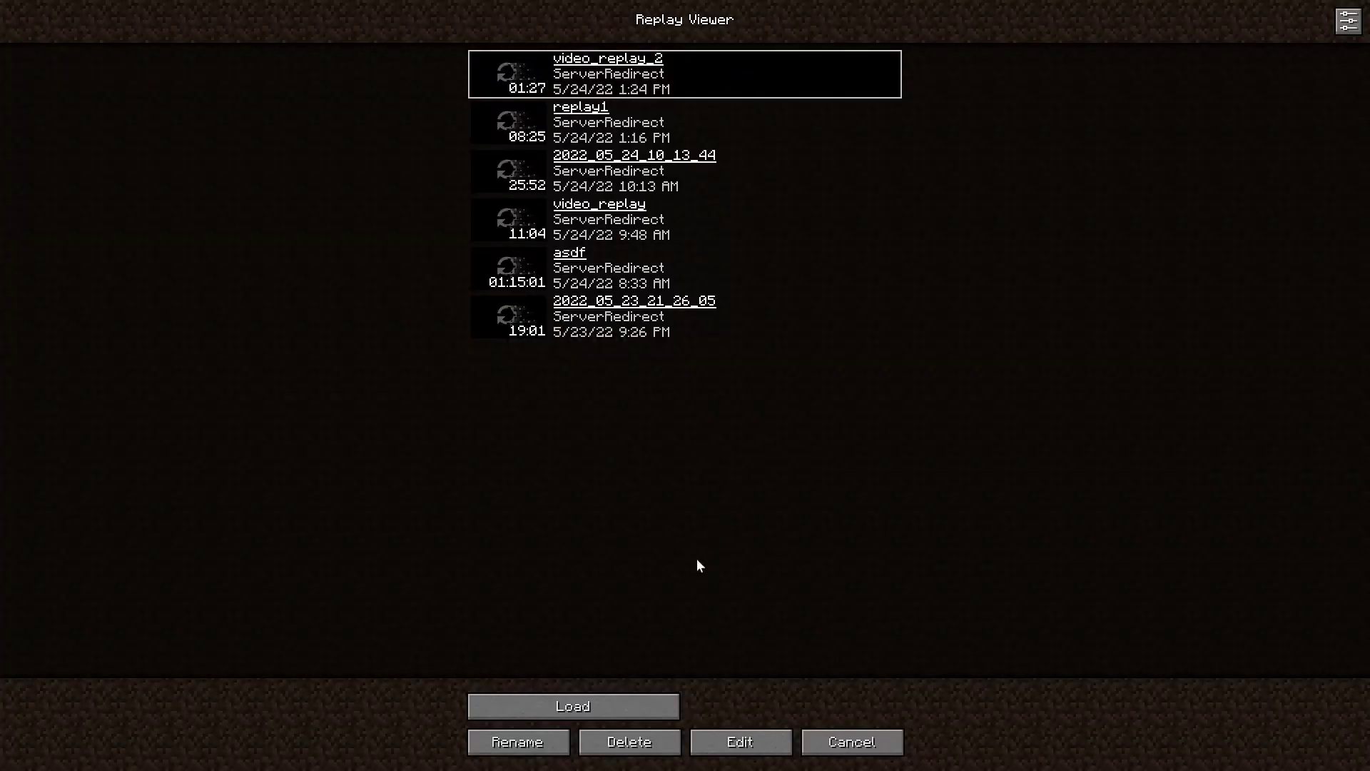
pyautogui.click(592, 705)
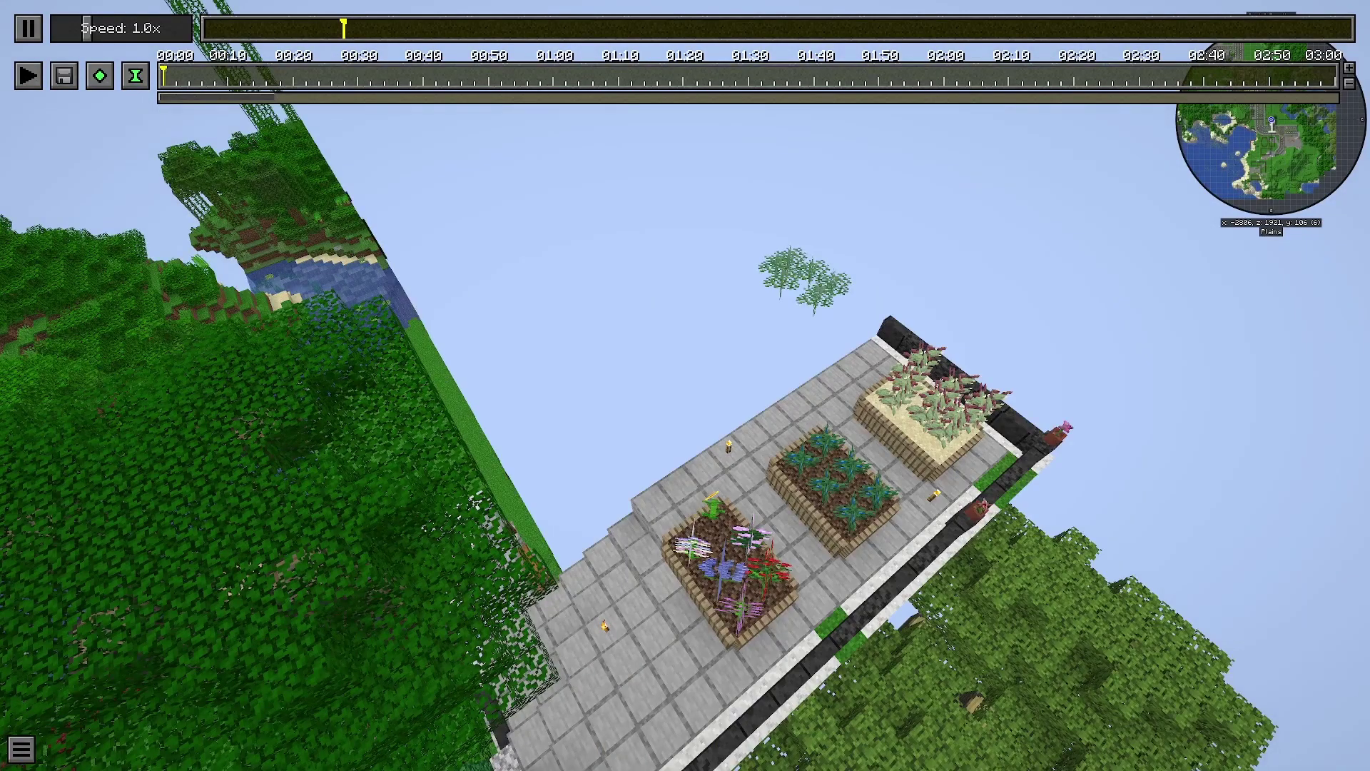
# - Pause video_replay_2, play it briefly, and pause it again near the start
pyautogui.press('p')
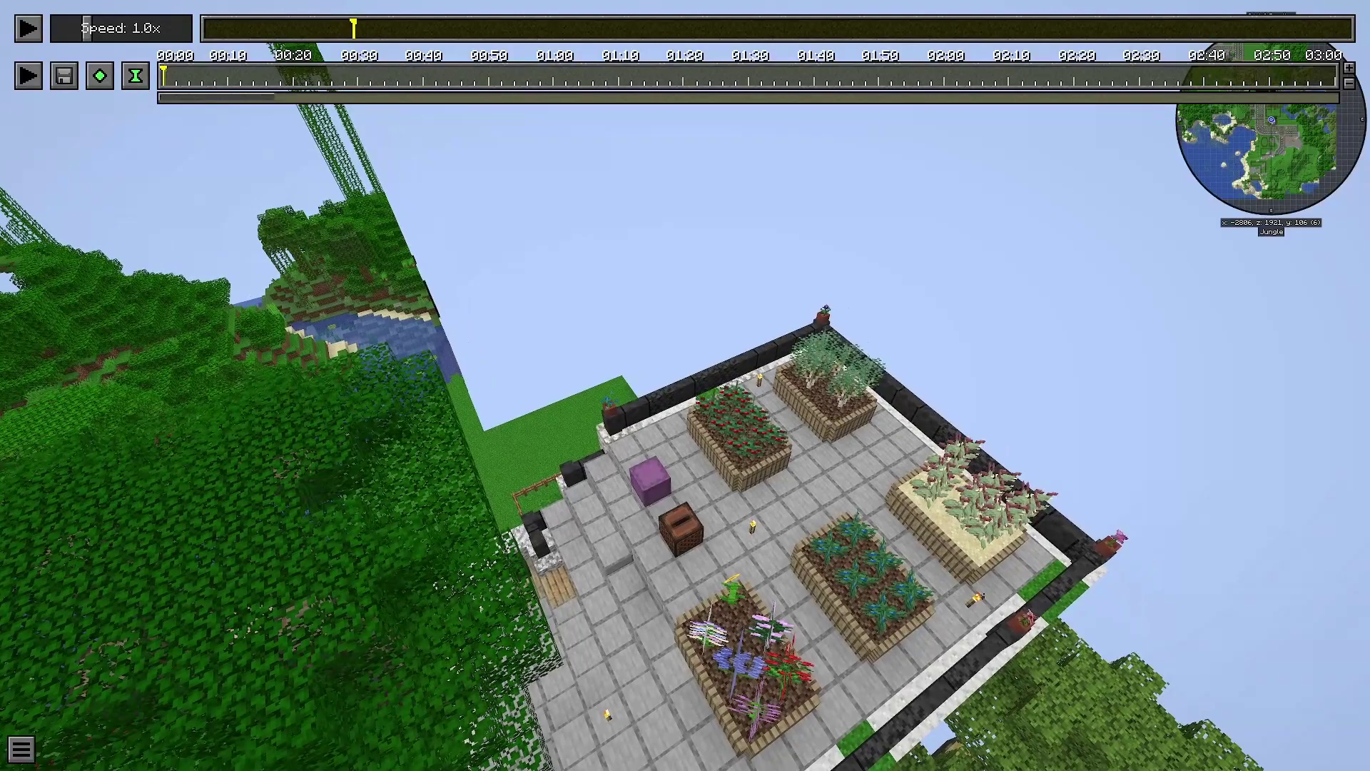
pyautogui.press('p')
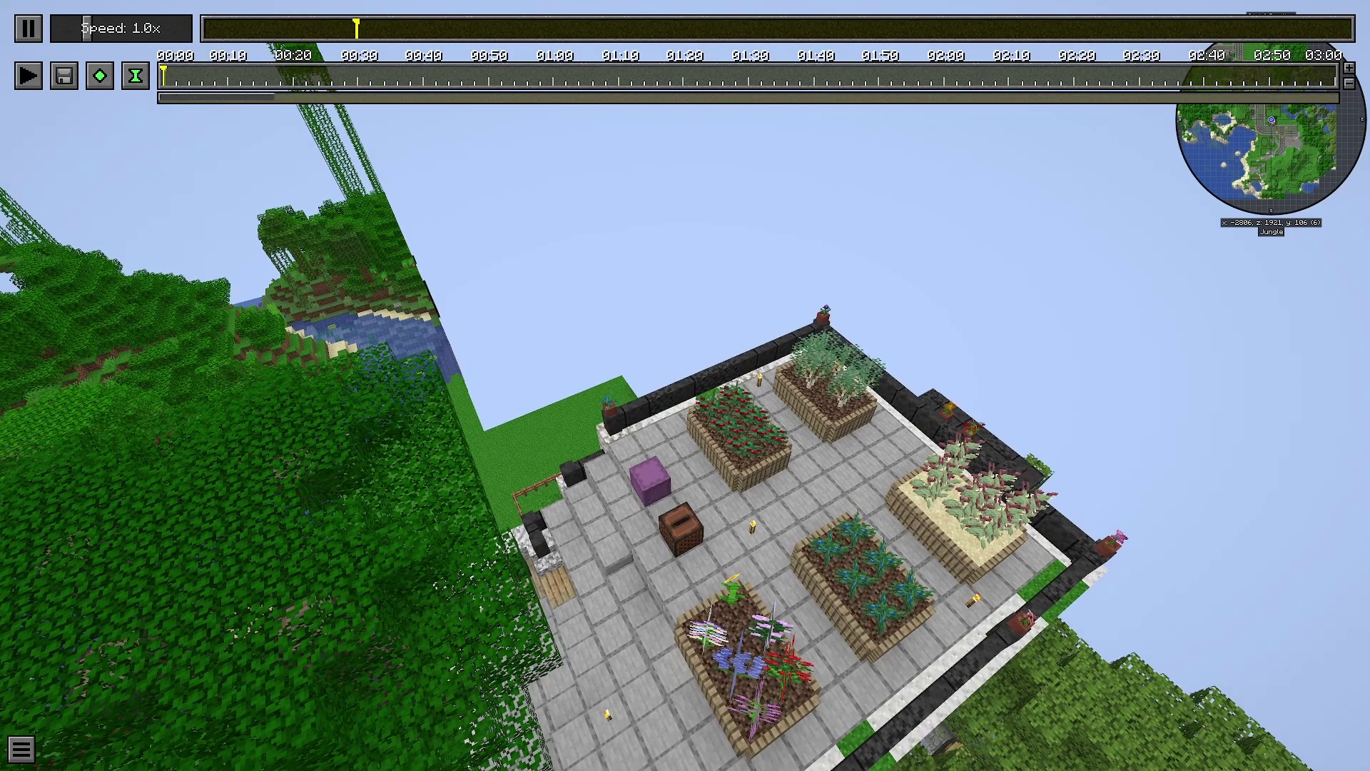
pyautogui.press('p')
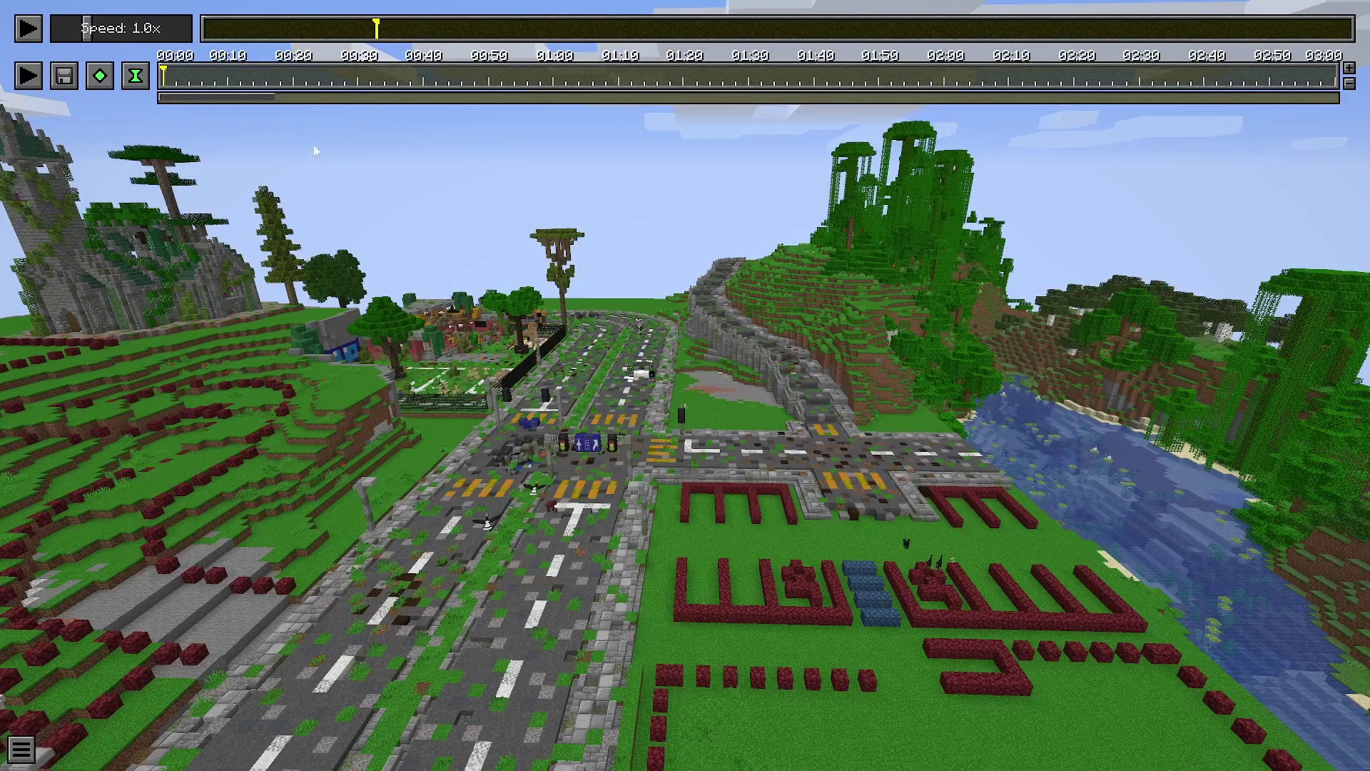
# - Seek the video_replay_2 replay timeline back to 00:00
pyautogui.click(206, 36)
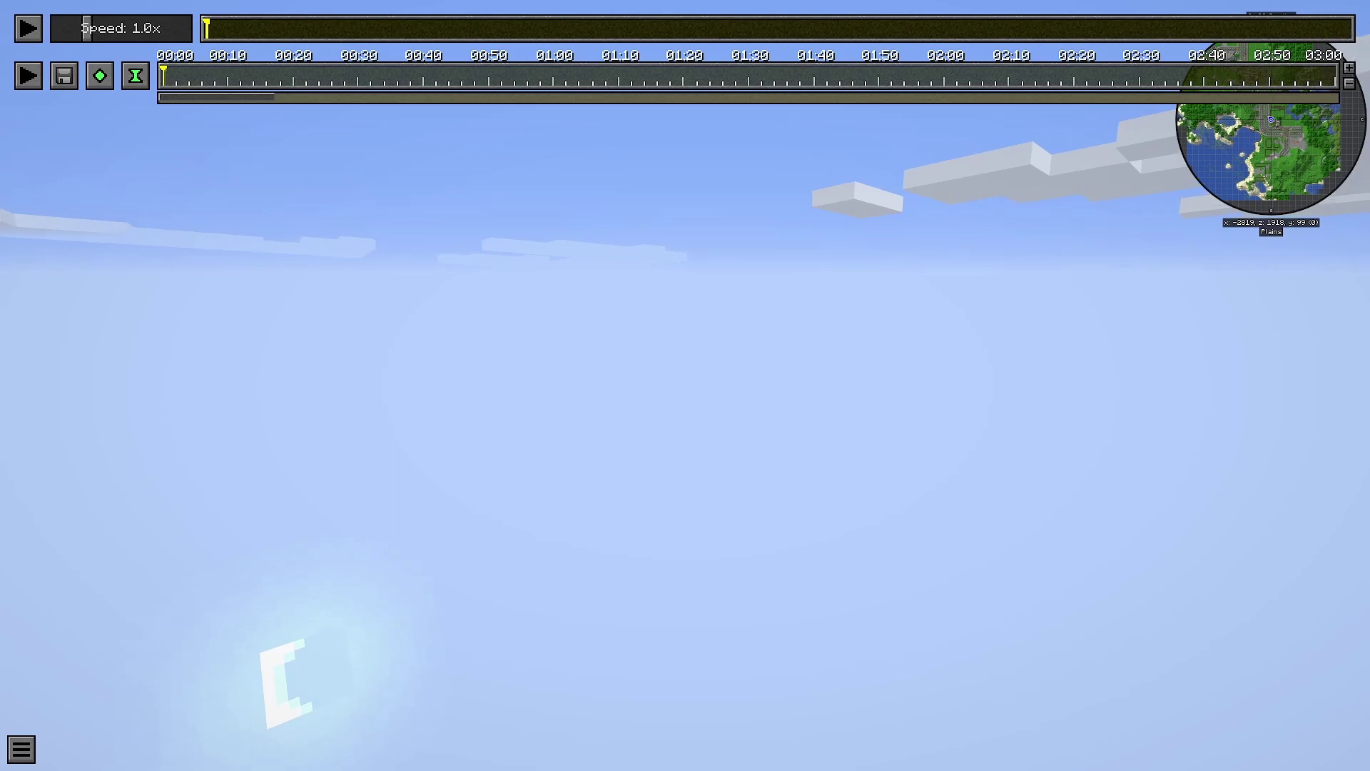
# - Spectate the recorded player from the Player Overview list, then return to the replay view
pyautogui.press('b')
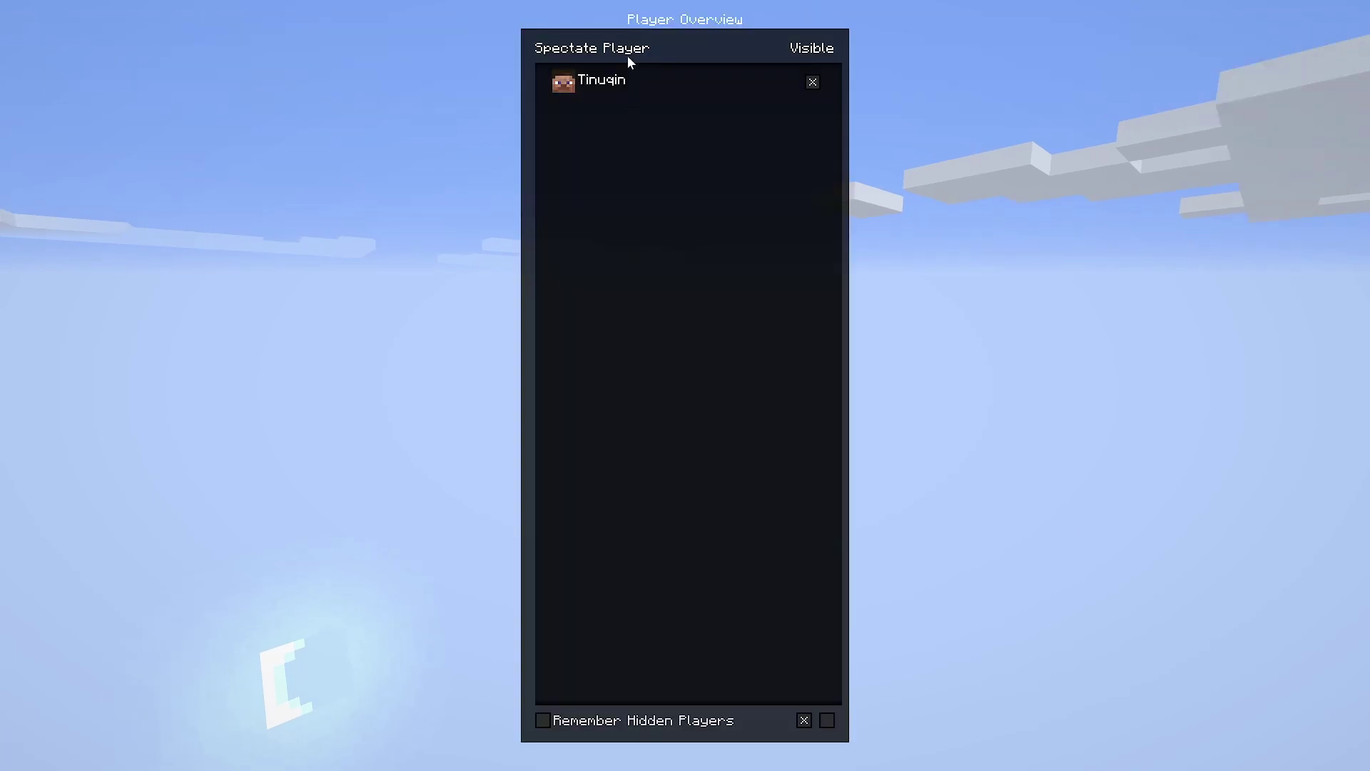
pyautogui.click(593, 80)
pyautogui.press('Escape')
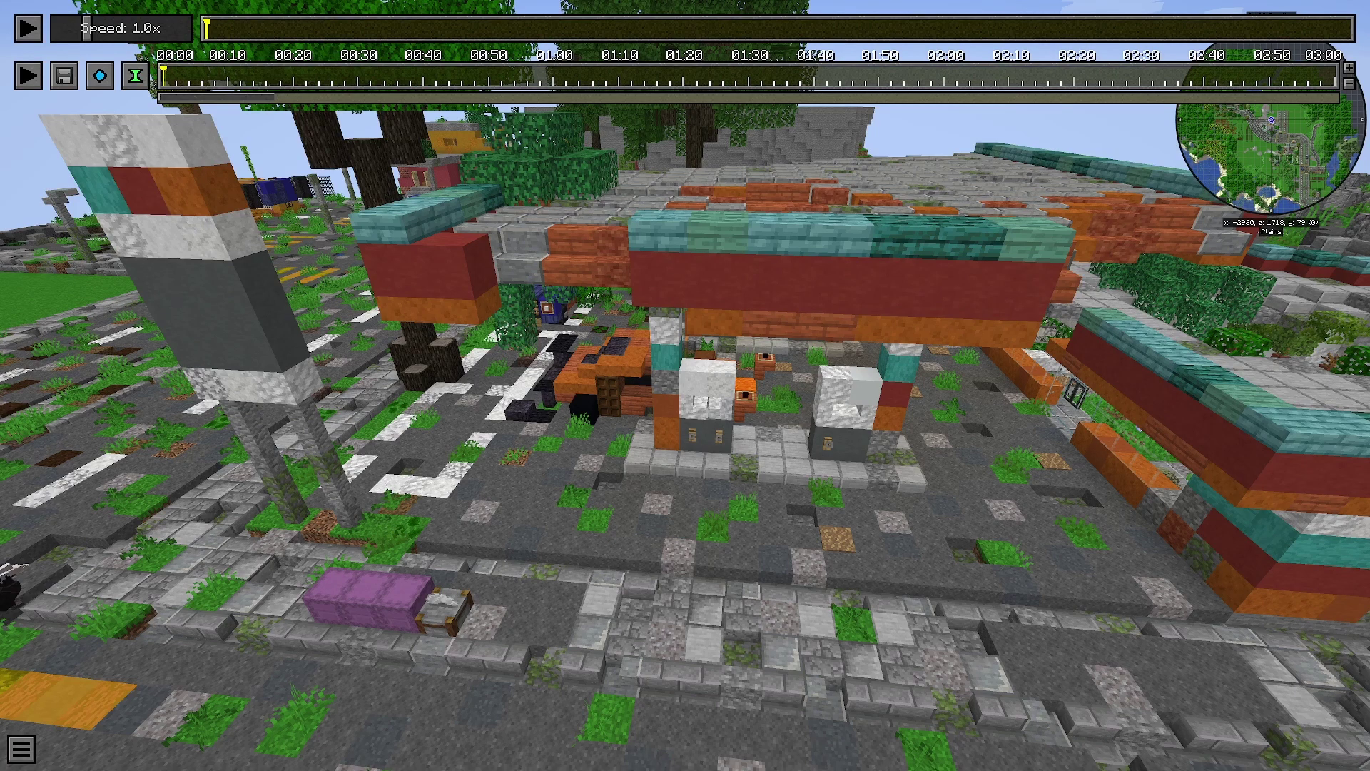
# - Detach the camera and fly it up, back and sideways to frame the gas station
pyautogui.click(683, 384)
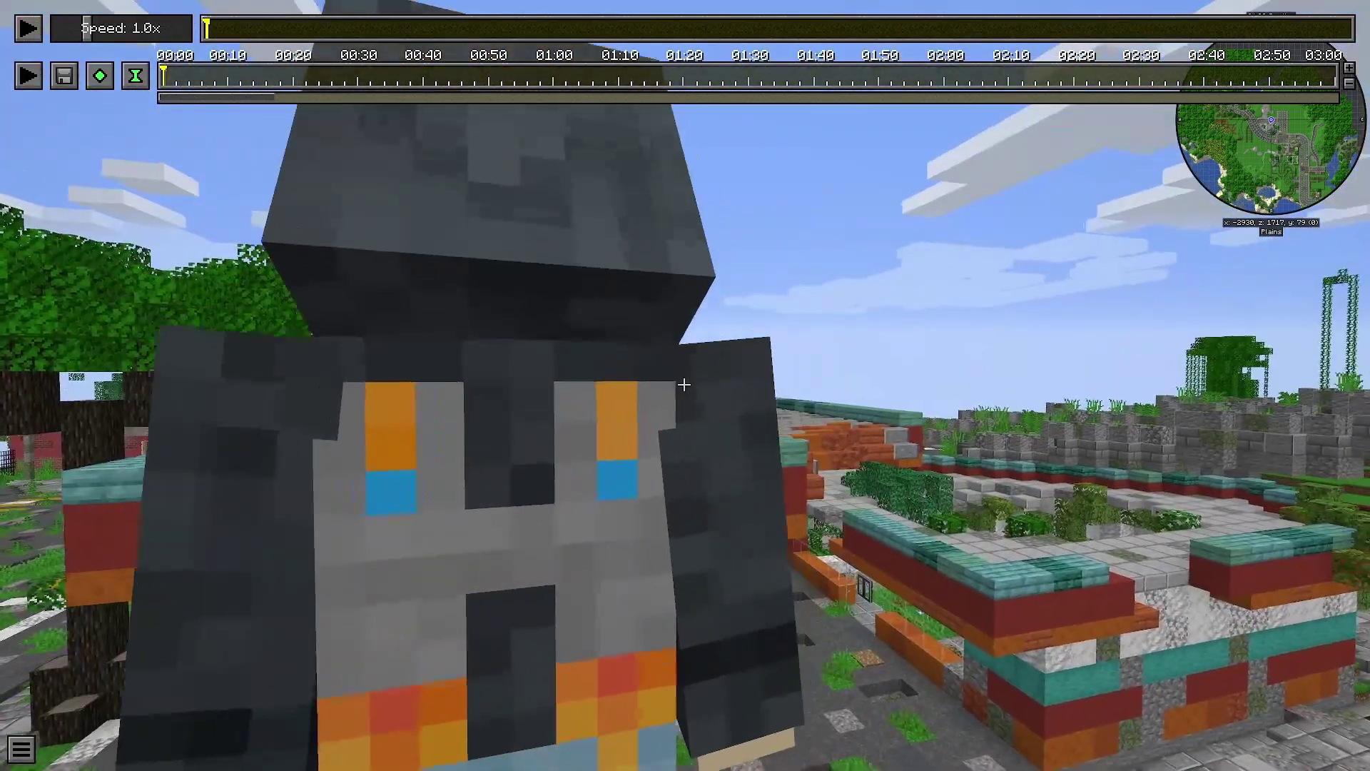
pyautogui.press('shift')
pyautogui.press('s')
pyautogui.press('s')
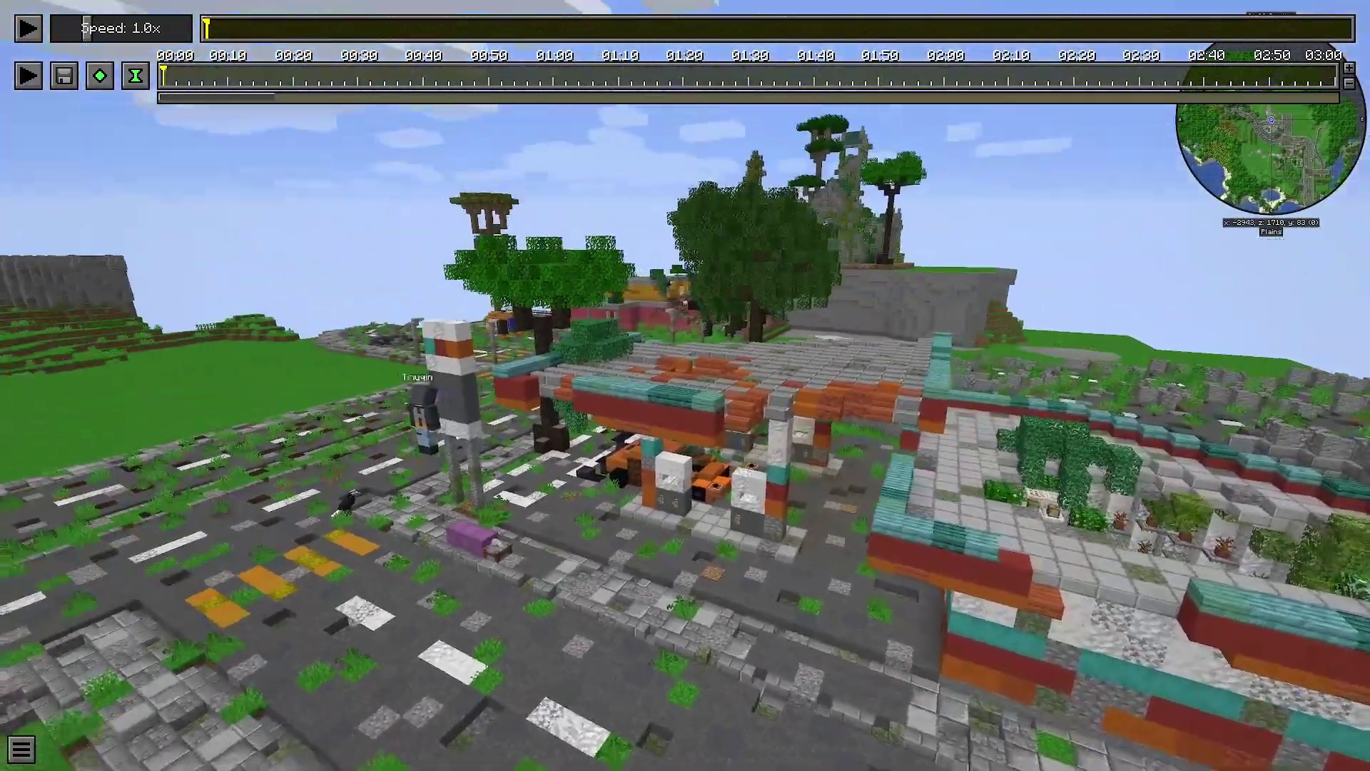
pyautogui.press('s')
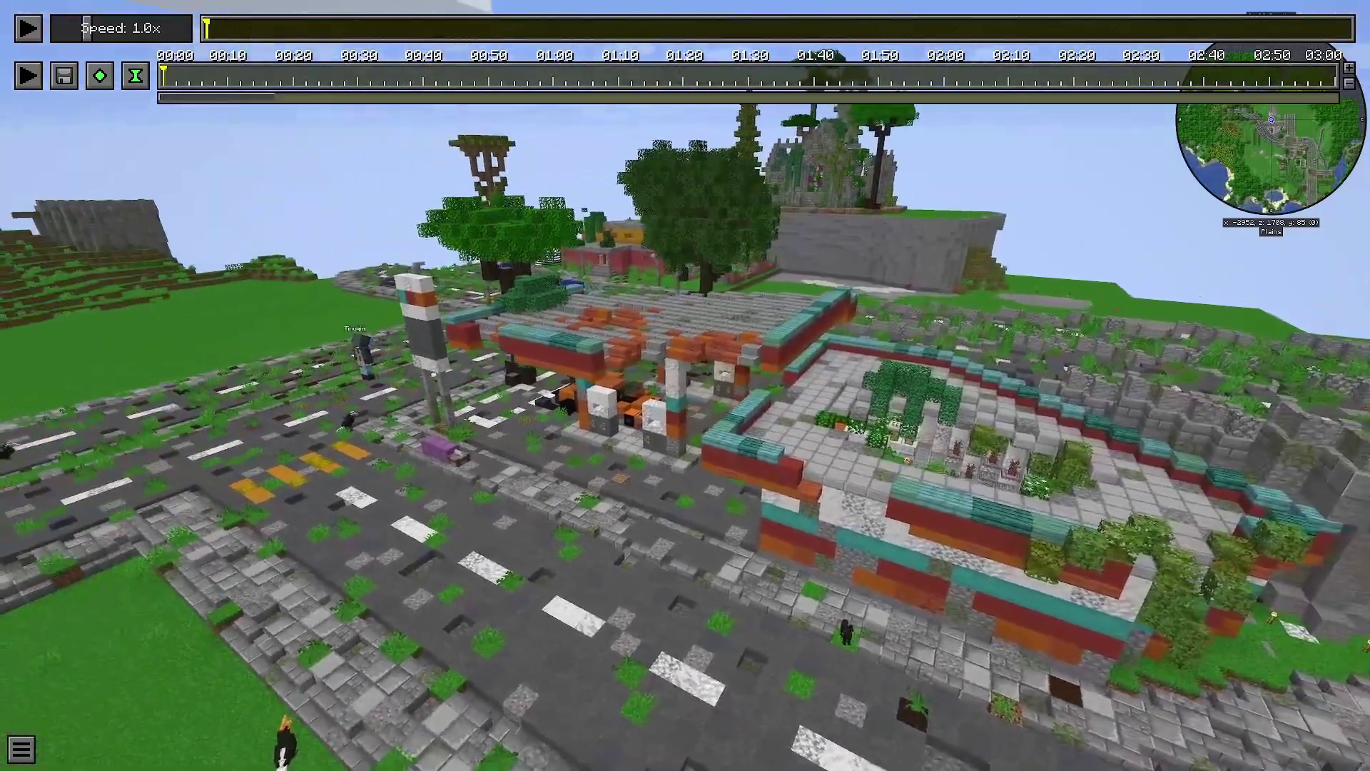
pyautogui.press('d')
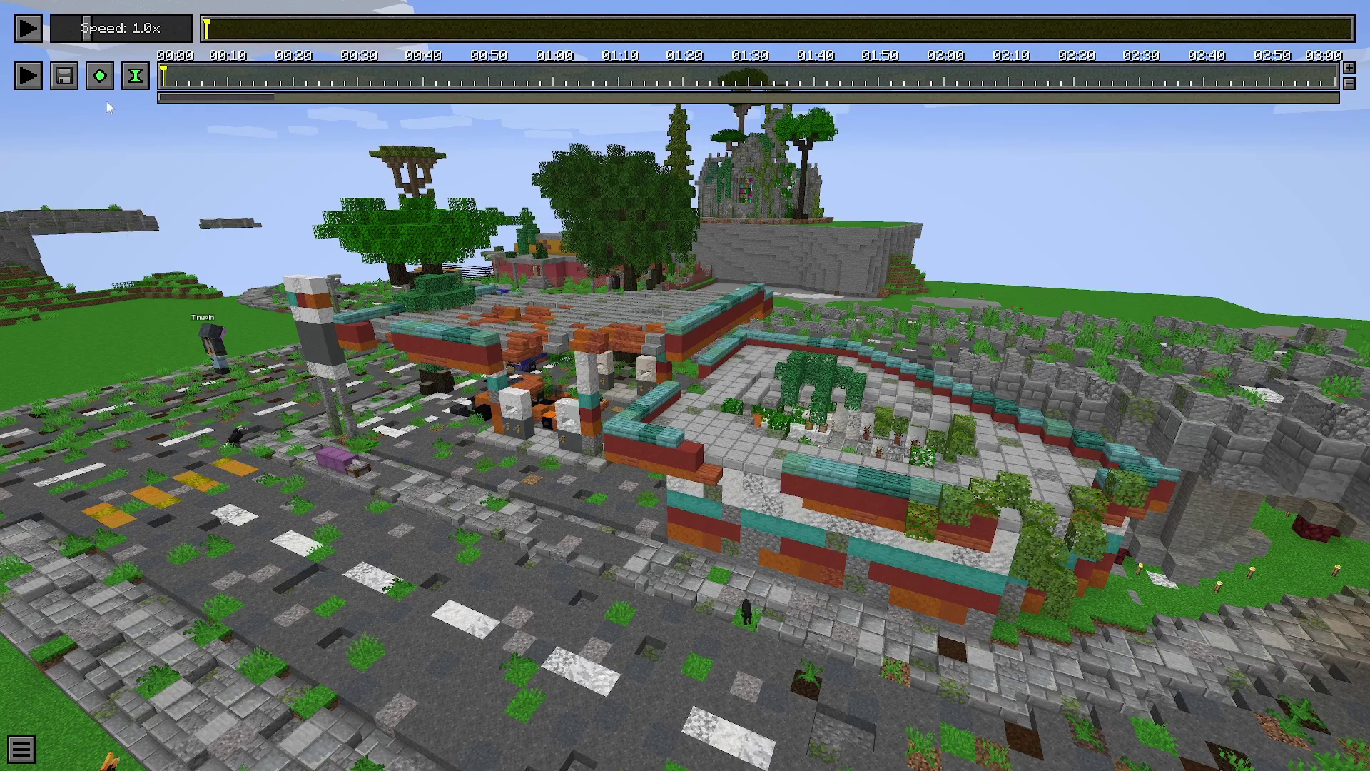
# - Add time and position keyframes at 00:00 and raise playback speed to 8.0x
pyautogui.click(135, 76)
pyautogui.click(103, 76)
pyautogui.moveTo(140, 36); pyautogui.dragTo(134, 35)
pyautogui.click(189, 35)
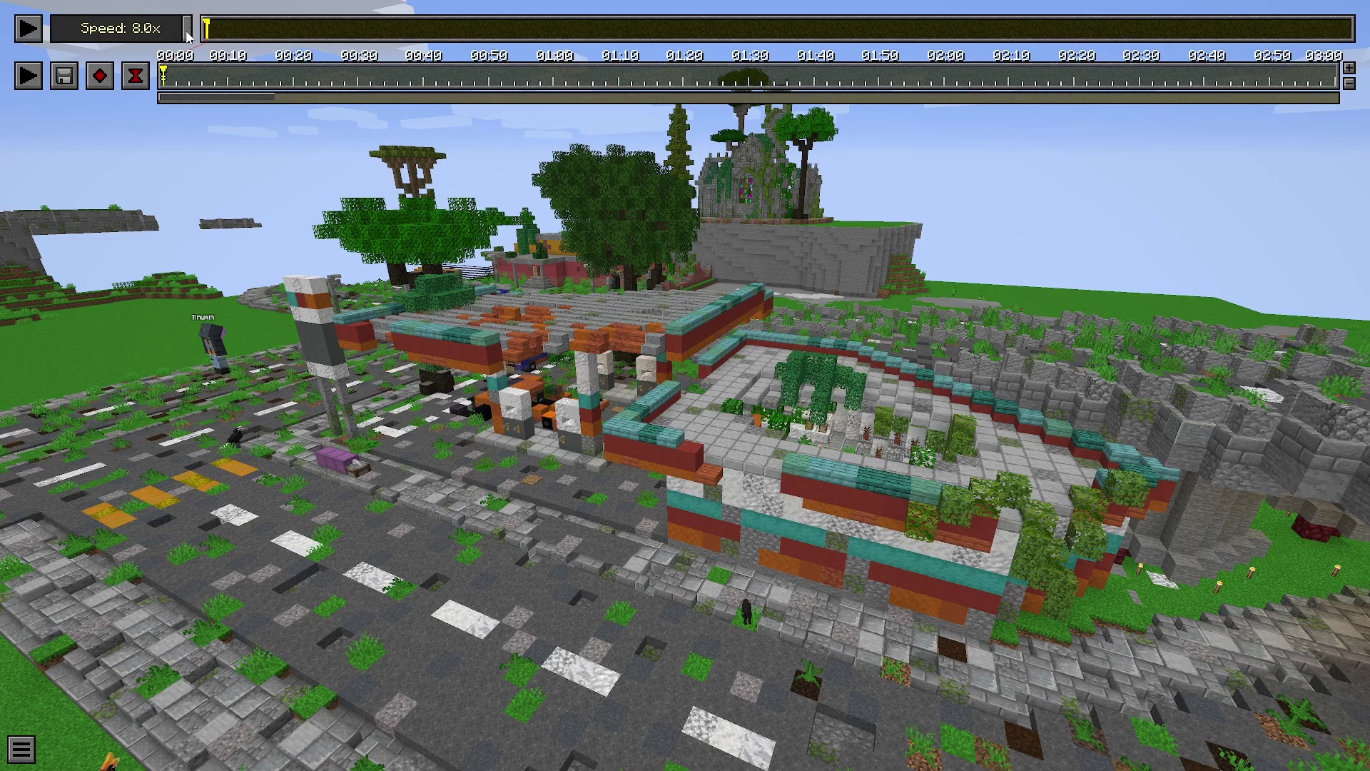